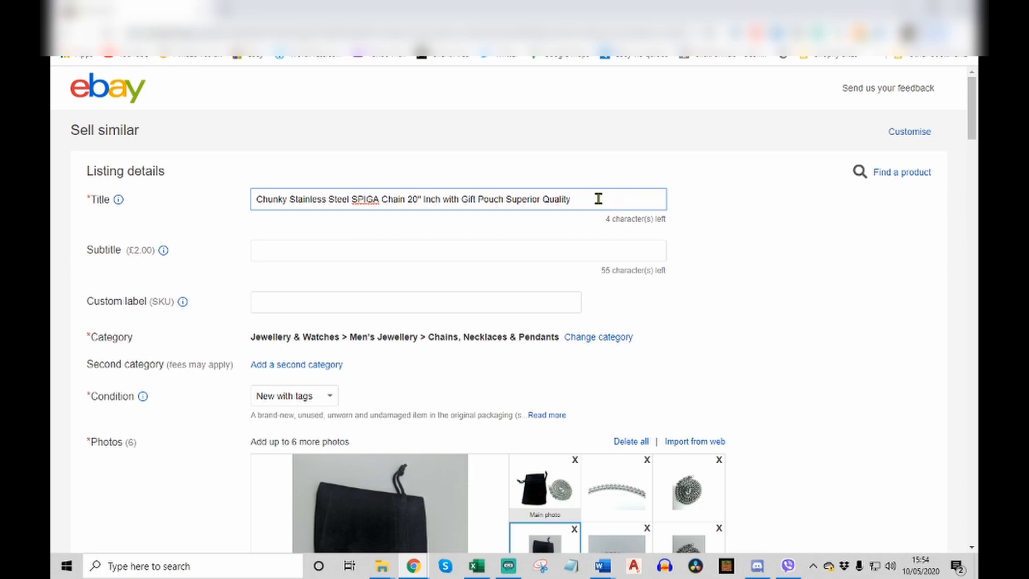
Examine the full wording of the listing title and compare it with the item's photos.
drag(602, 199, 234, 203)
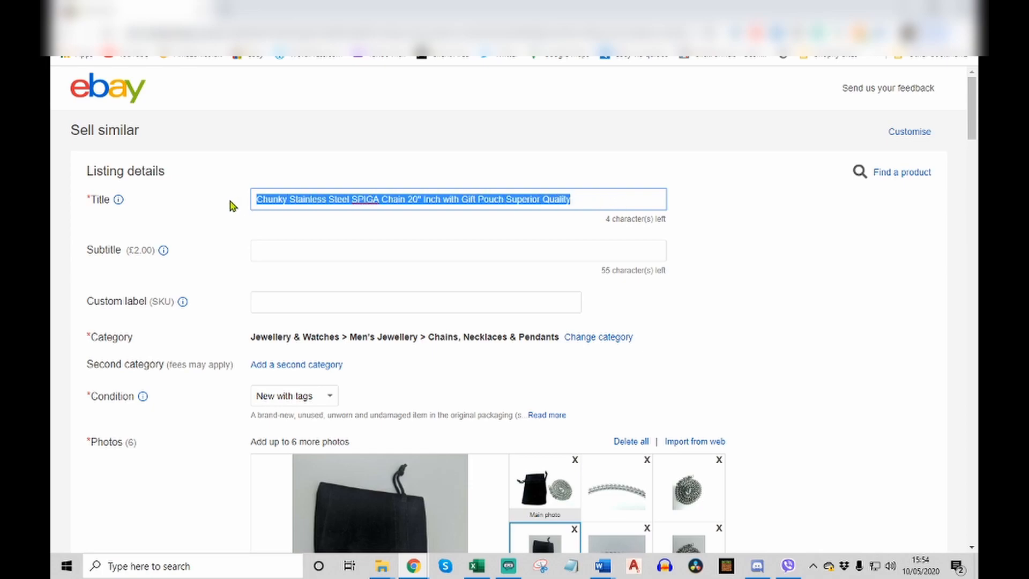
click(617, 202)
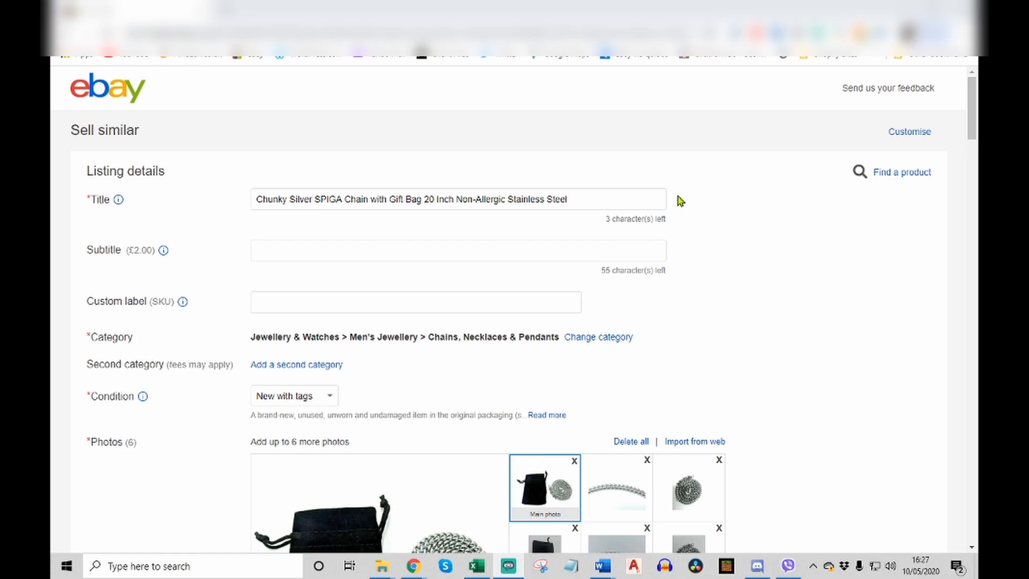
click(623, 197)
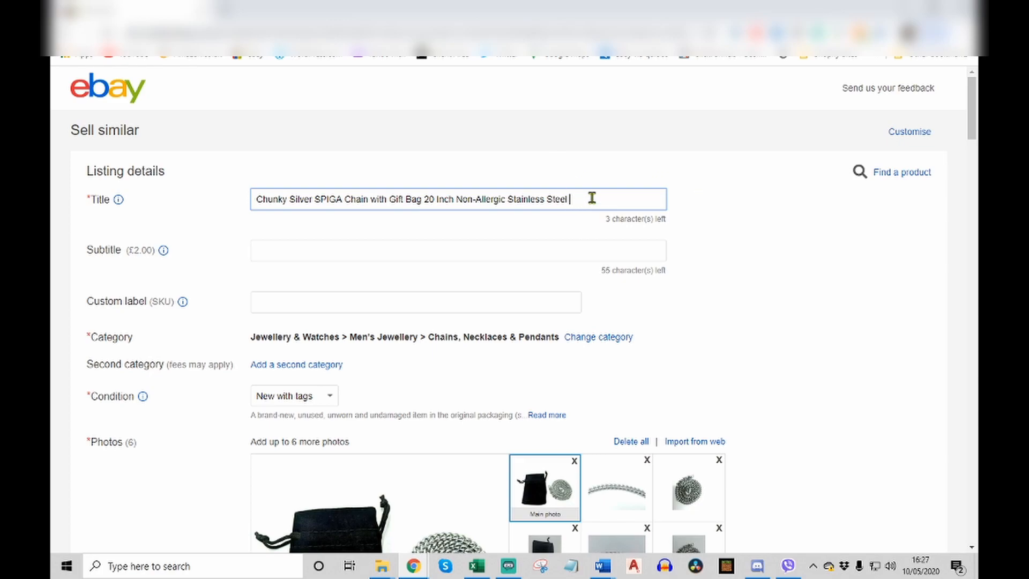
drag(590, 199, 229, 202)
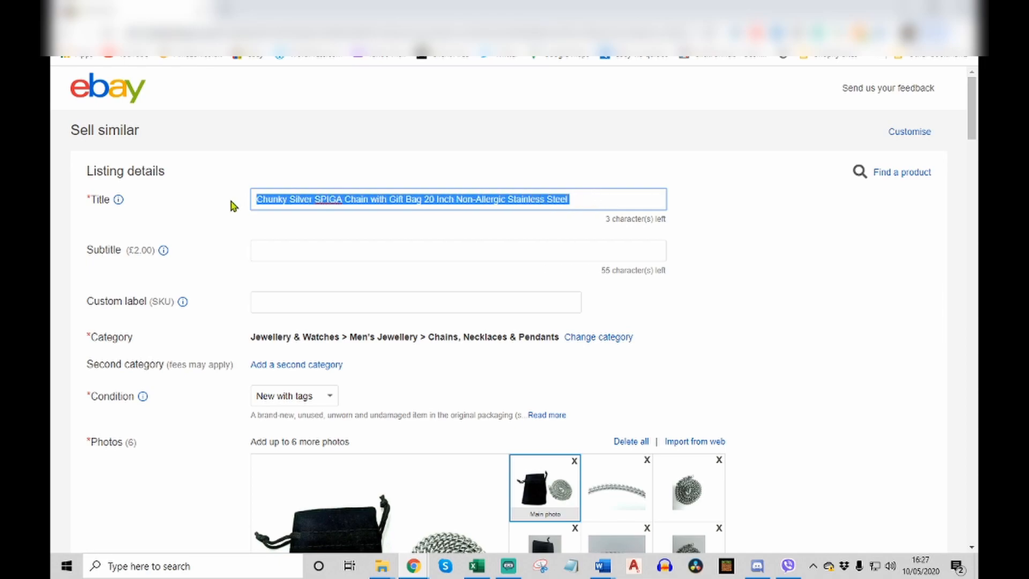
click(576, 246)
click(590, 198)
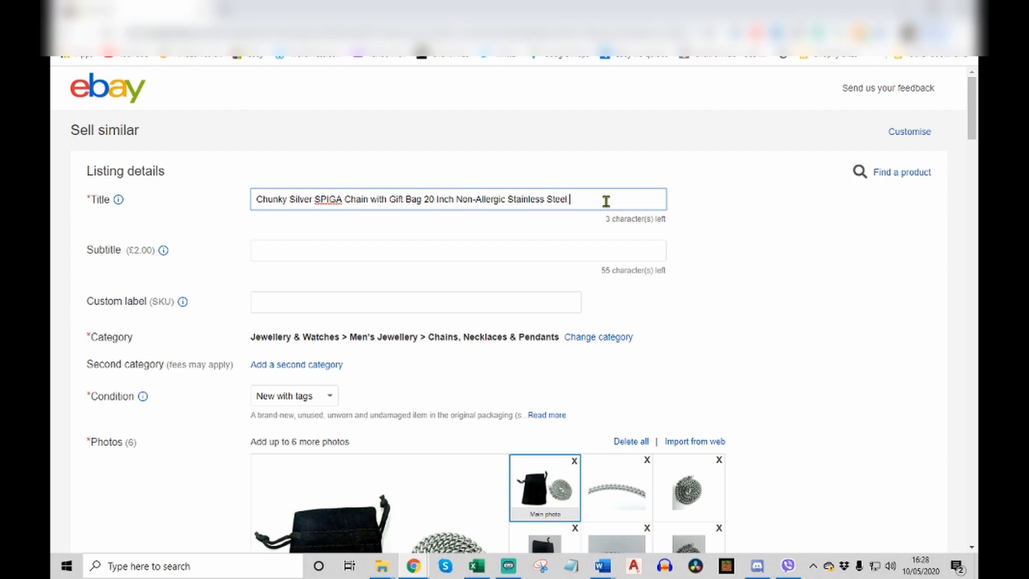
scroll(765, 255, down, 2)
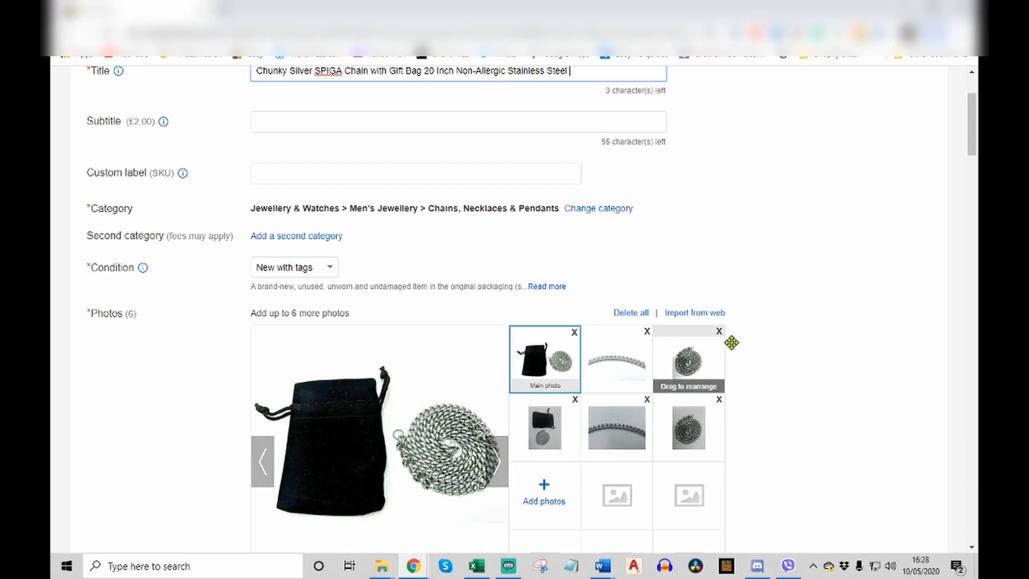
scroll(772, 338, up, 2)
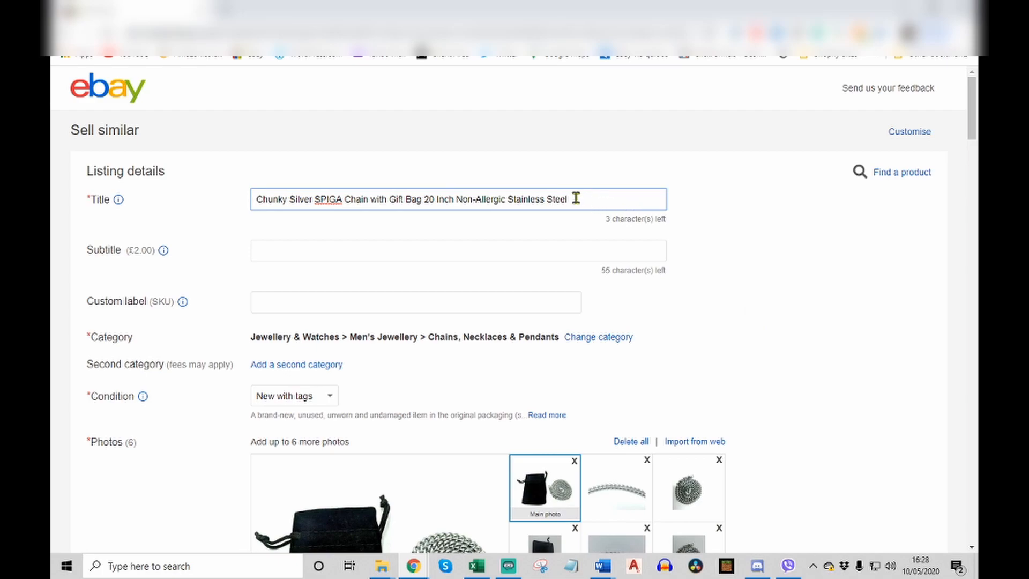
Examine the title's individual keywords, highlighting Stainless Steel, Silver, Chunky and Gift Bag.
drag(579, 198, 513, 199)
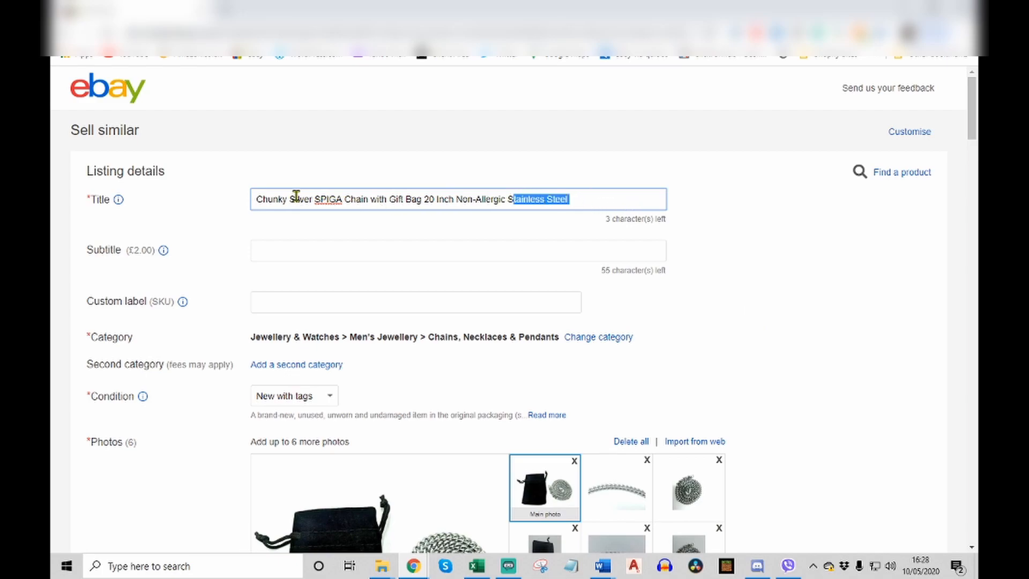
drag(289, 199, 313, 199)
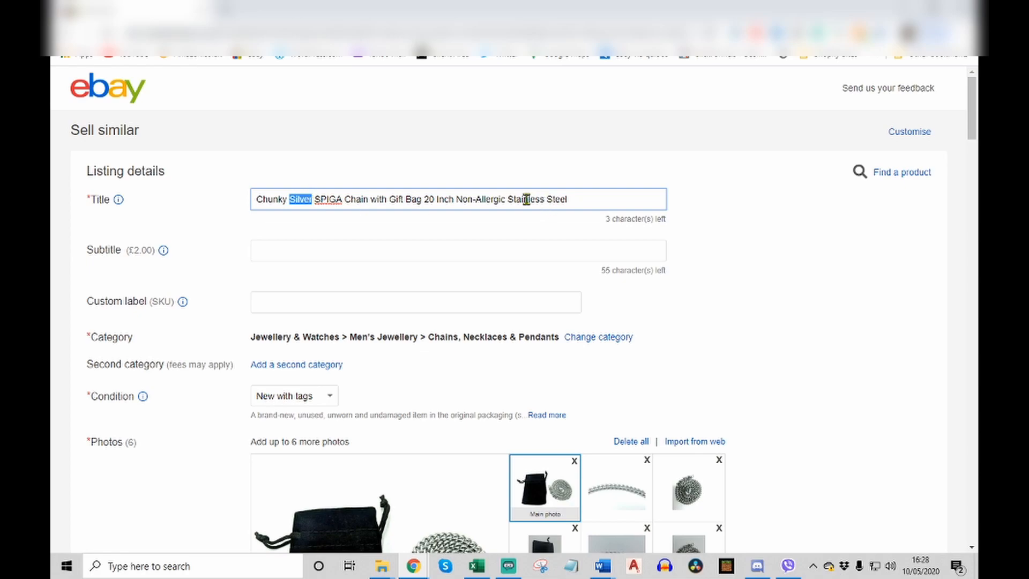
drag(510, 198, 573, 198)
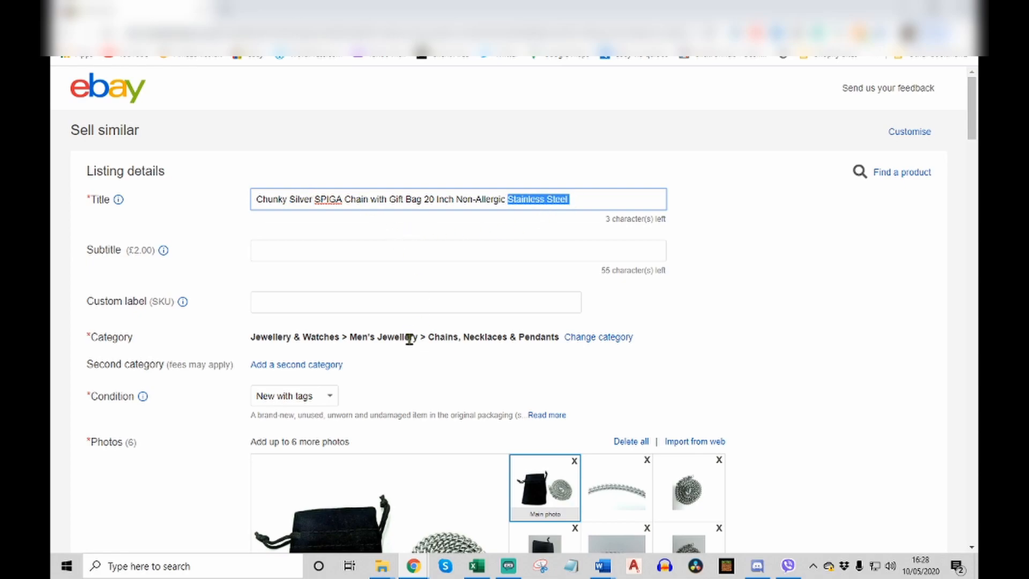
click(351, 199)
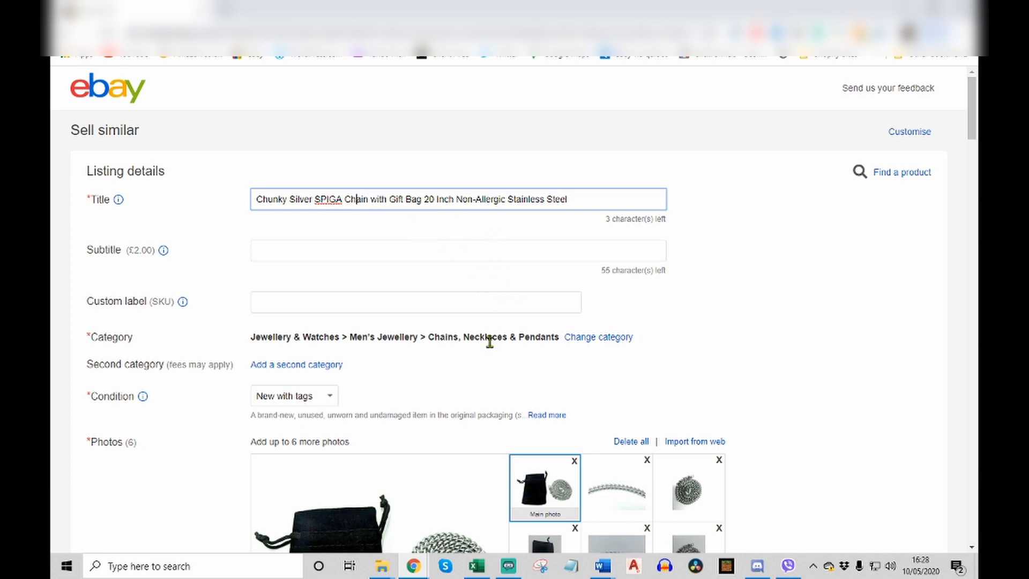
key(ctrl)
click(404, 199)
drag(391, 200, 420, 199)
click(421, 199)
drag(289, 200, 252, 204)
click(406, 199)
drag(391, 199, 421, 199)
scroll(693, 200, down, 1)
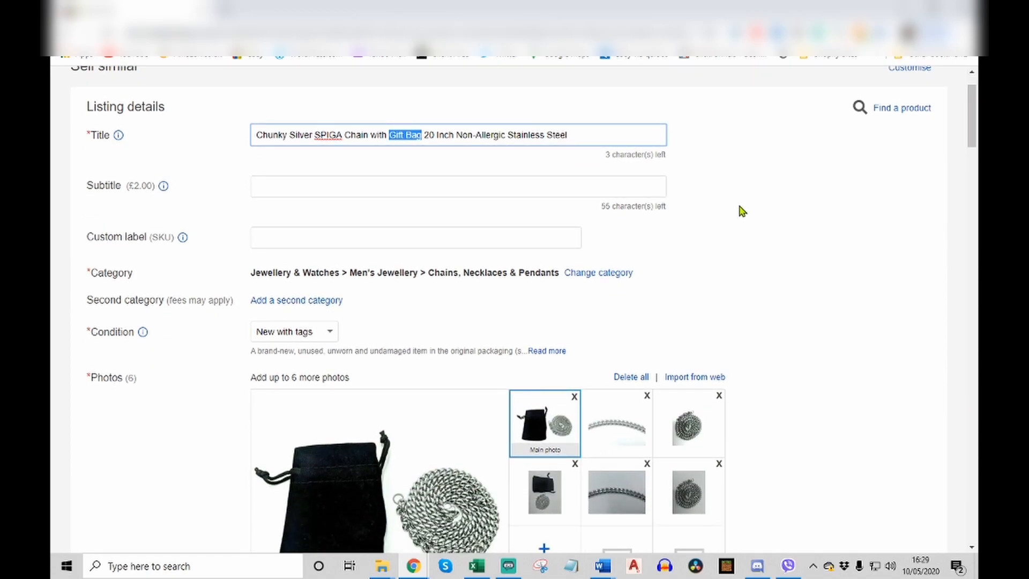
scroll(745, 207, down, 1)
scroll(749, 202, up, 2)
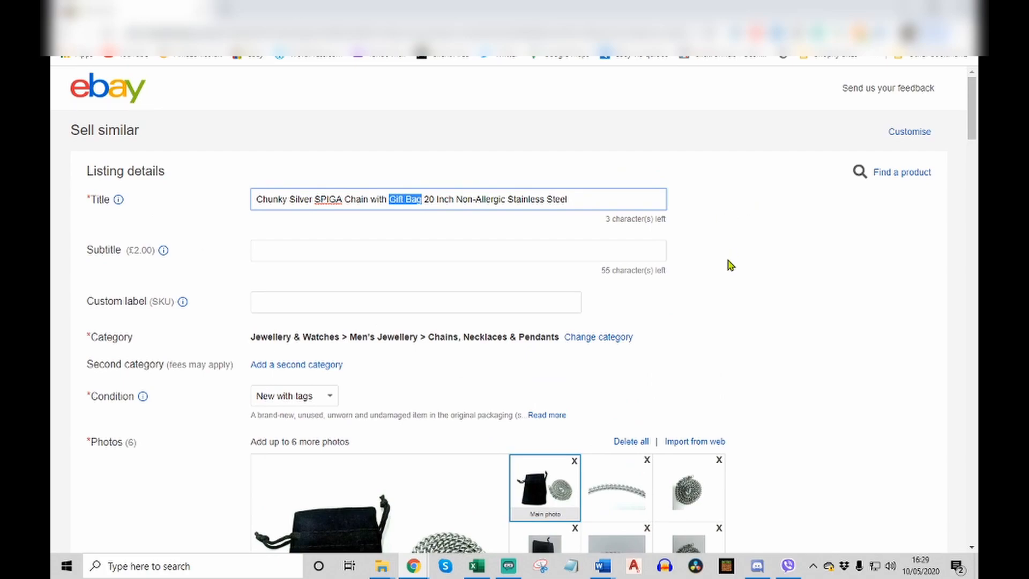
Check the optional Subtitle and Custom label (SKU) fields alongside the listing title.
click(406, 248)
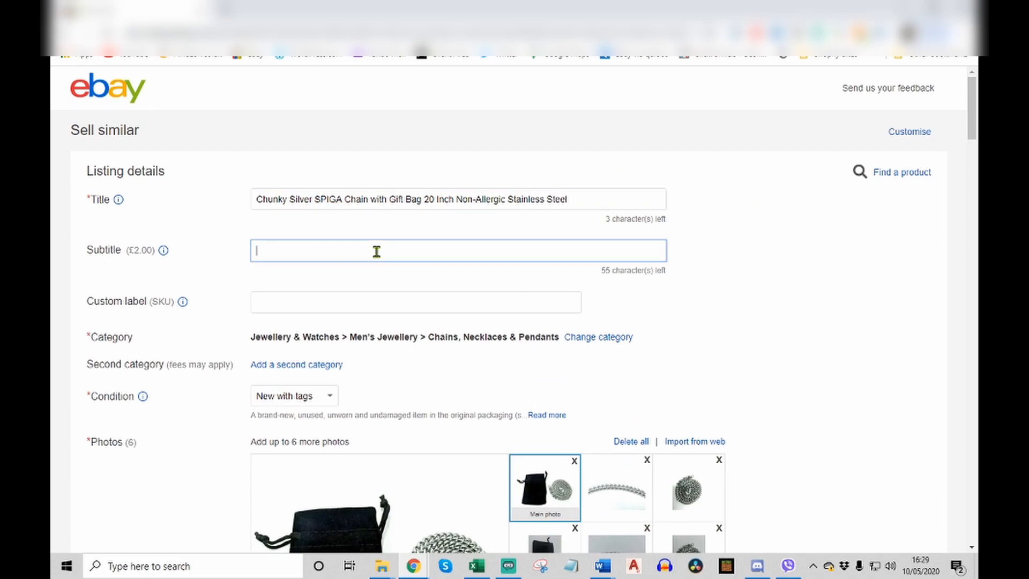
scroll(665, 243, down, 1)
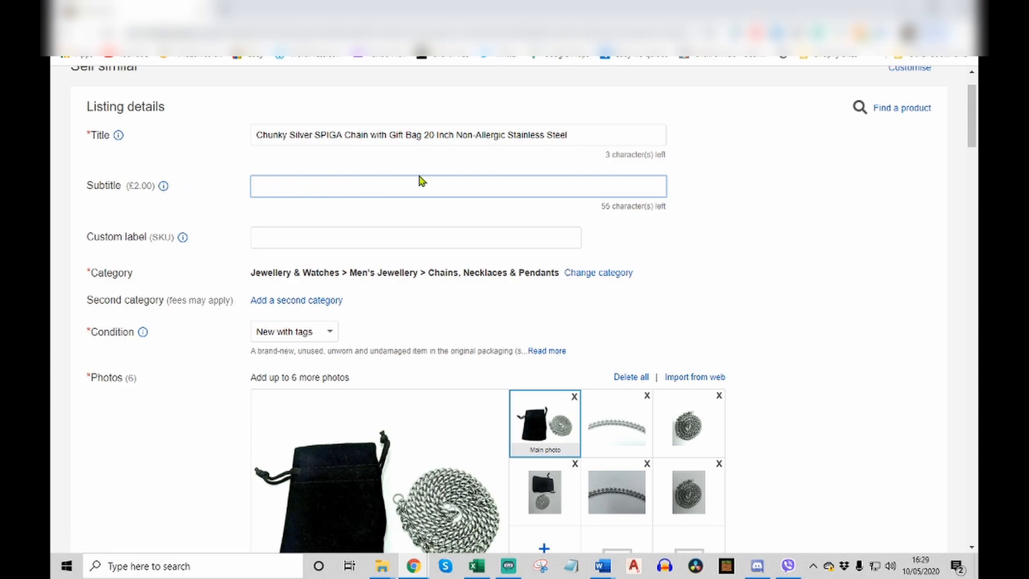
click(591, 135)
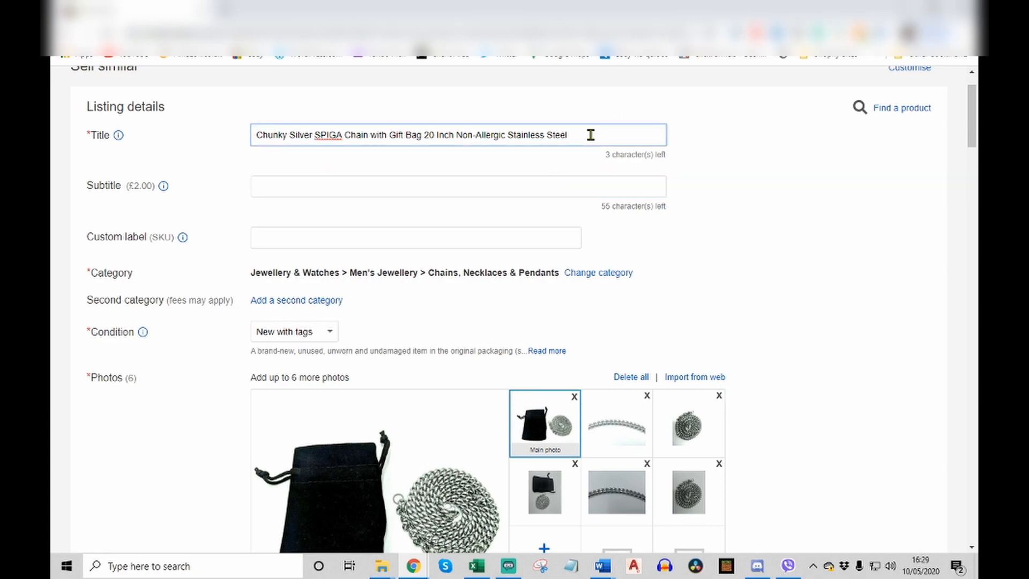
click(416, 185)
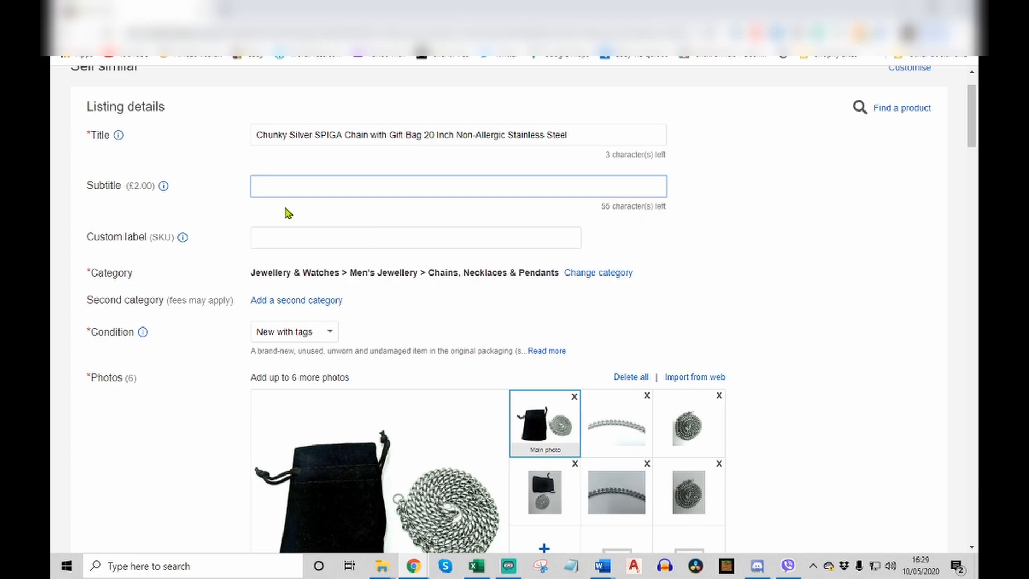
click(273, 236)
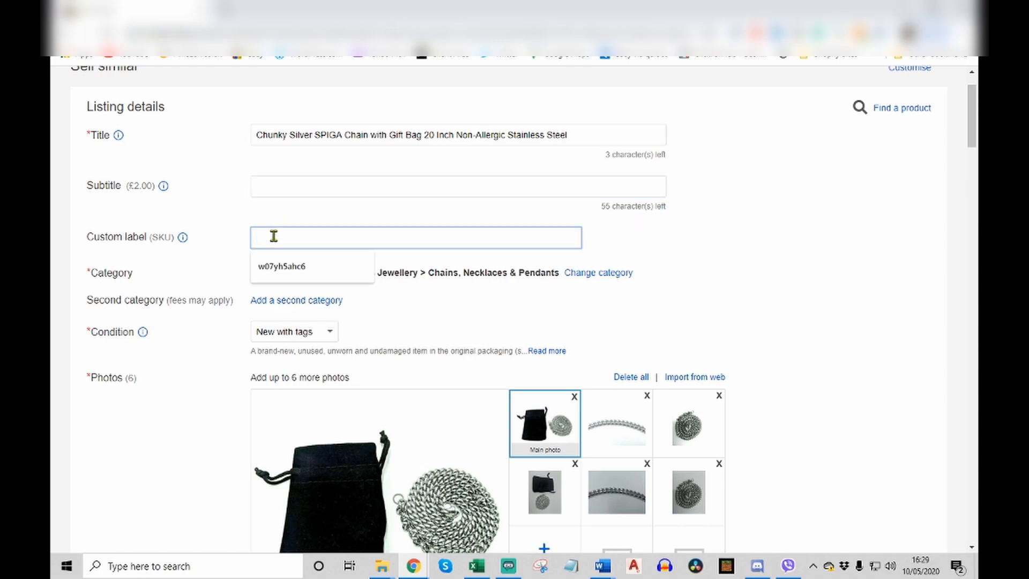
click(311, 214)
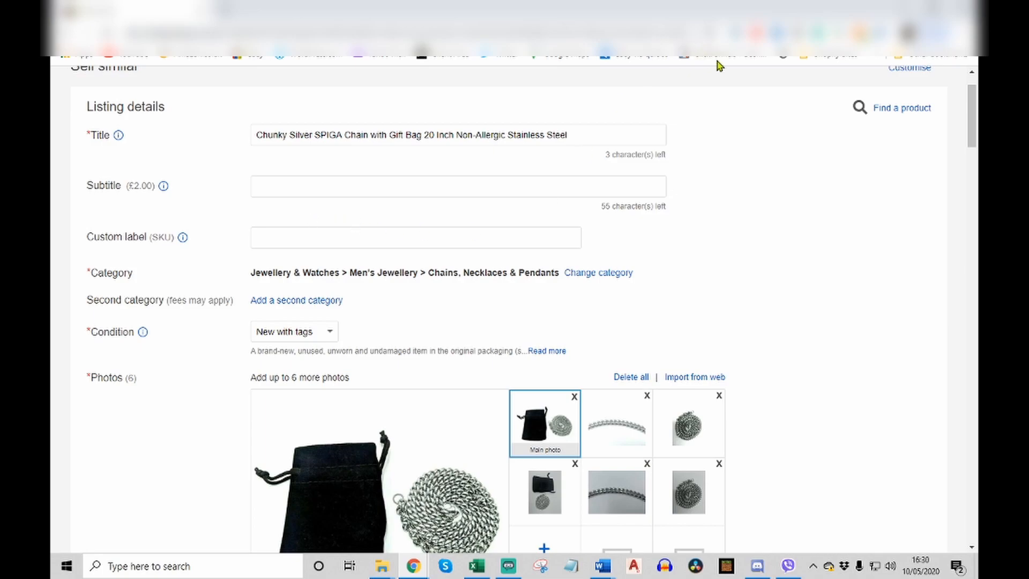
Examine the listing details from the title through the category, condition, photos and start of the item specifics.
scroll(782, 177, down, 1)
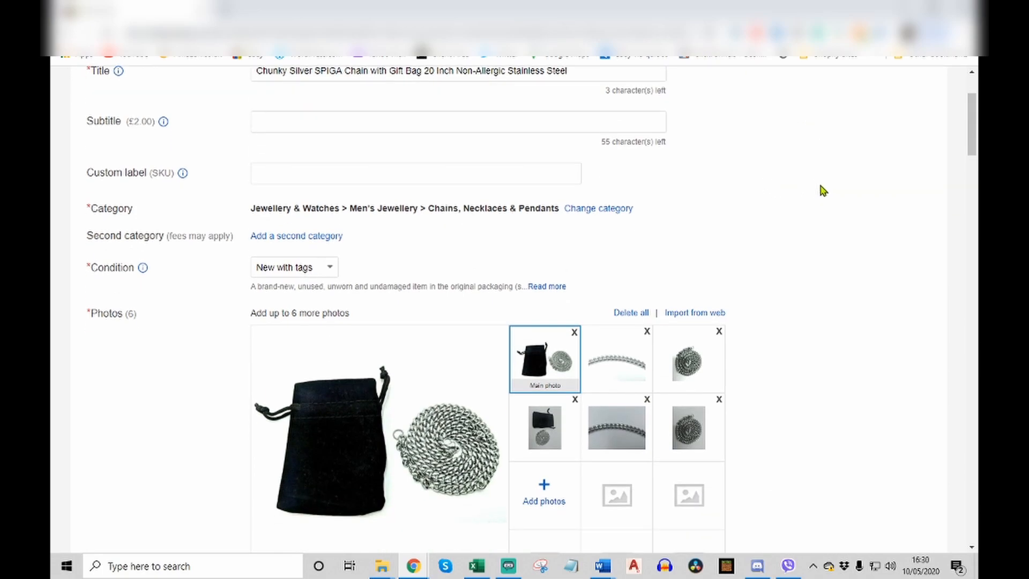
scroll(820, 198, up, 2)
scroll(819, 202, down, 2)
scroll(820, 206, up, 2)
scroll(820, 206, down, 1)
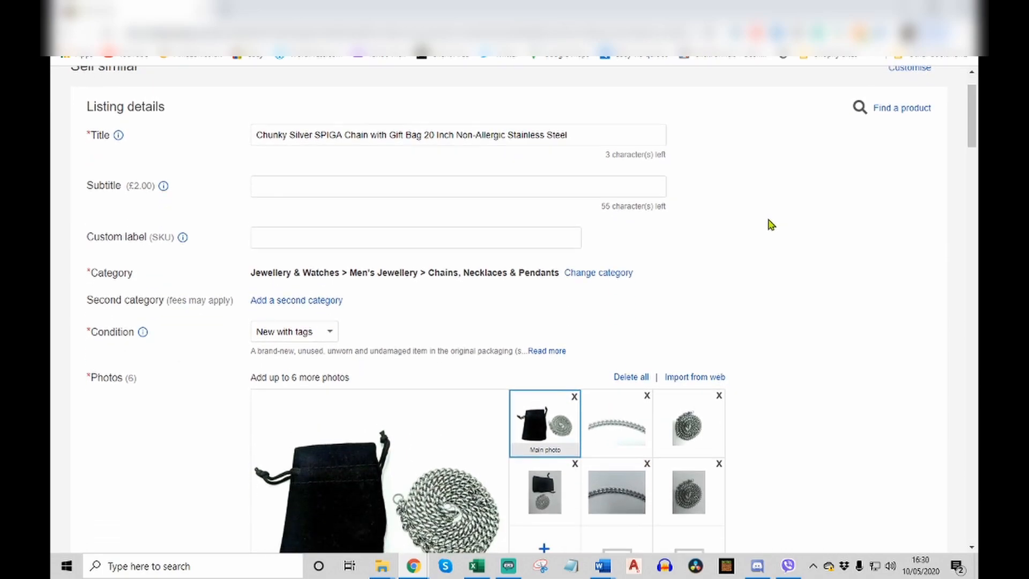
scroll(737, 236, down, 2)
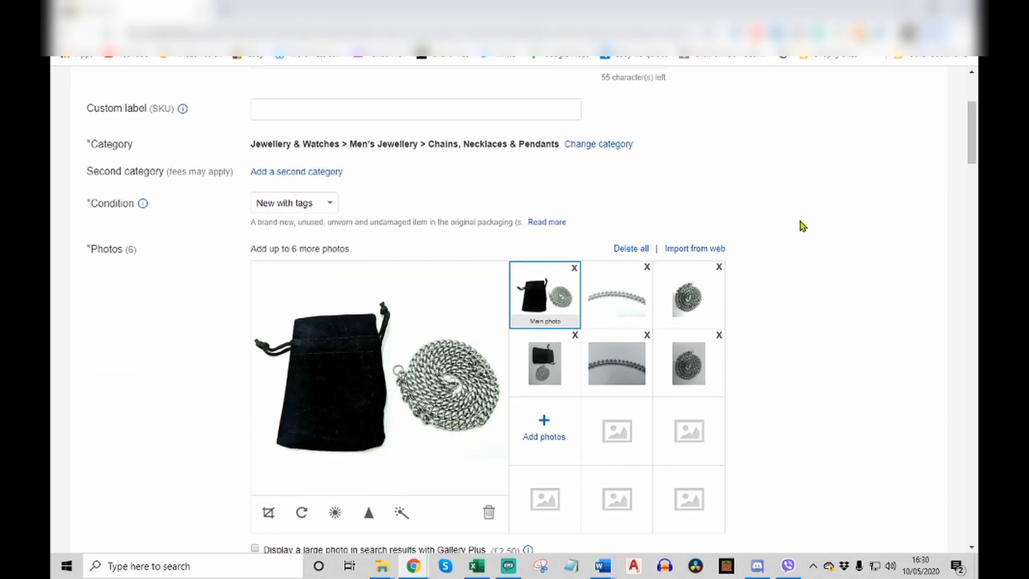
scroll(834, 215, down, 1)
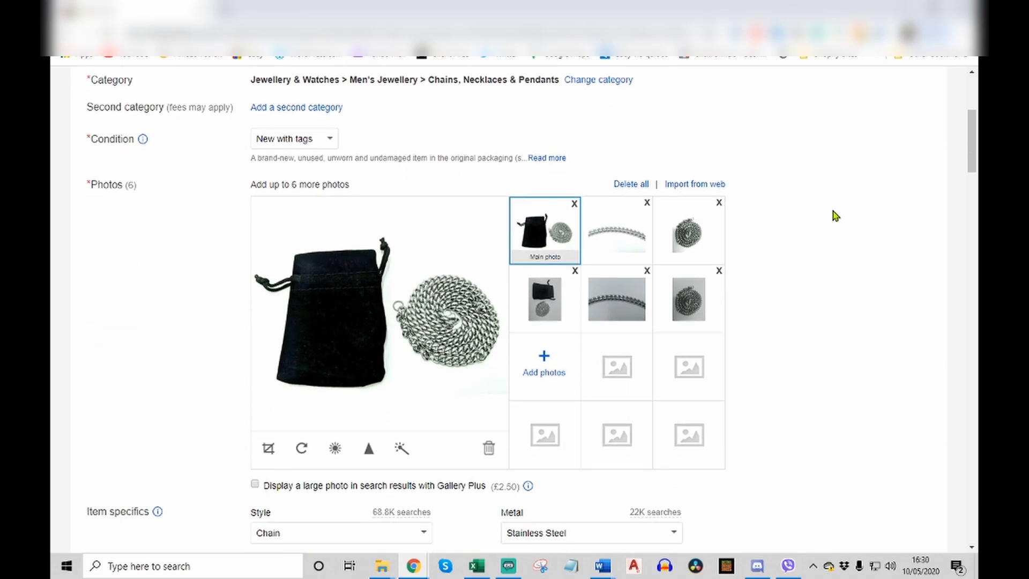
scroll(834, 214, up, 1)
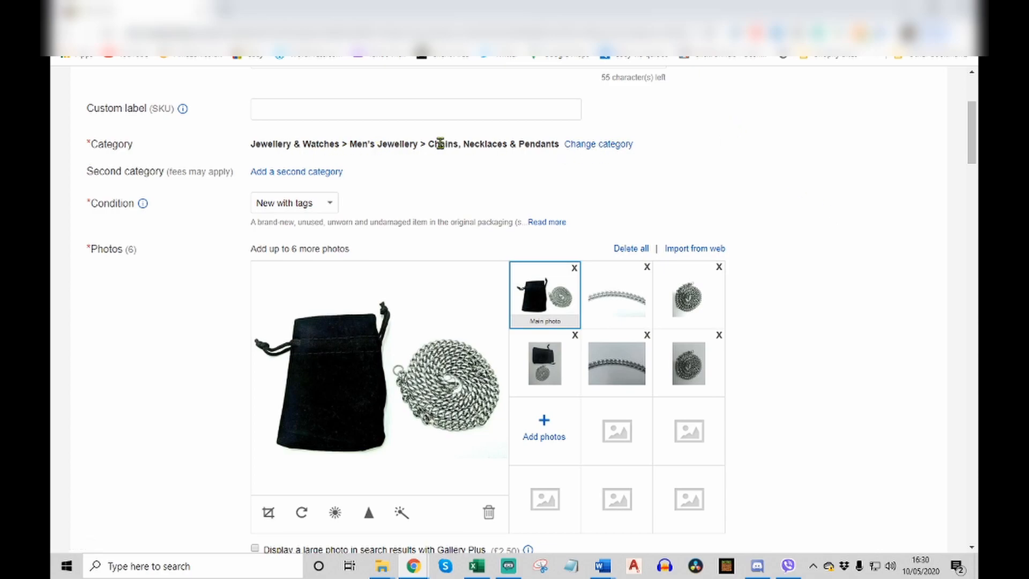
scroll(629, 193, up, 2)
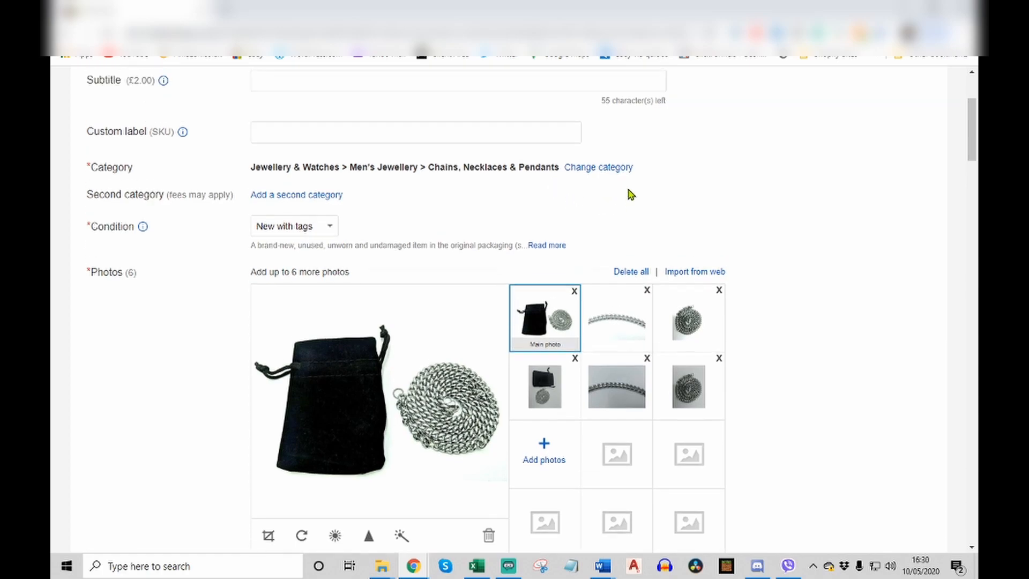
scroll(839, 251, down, 2)
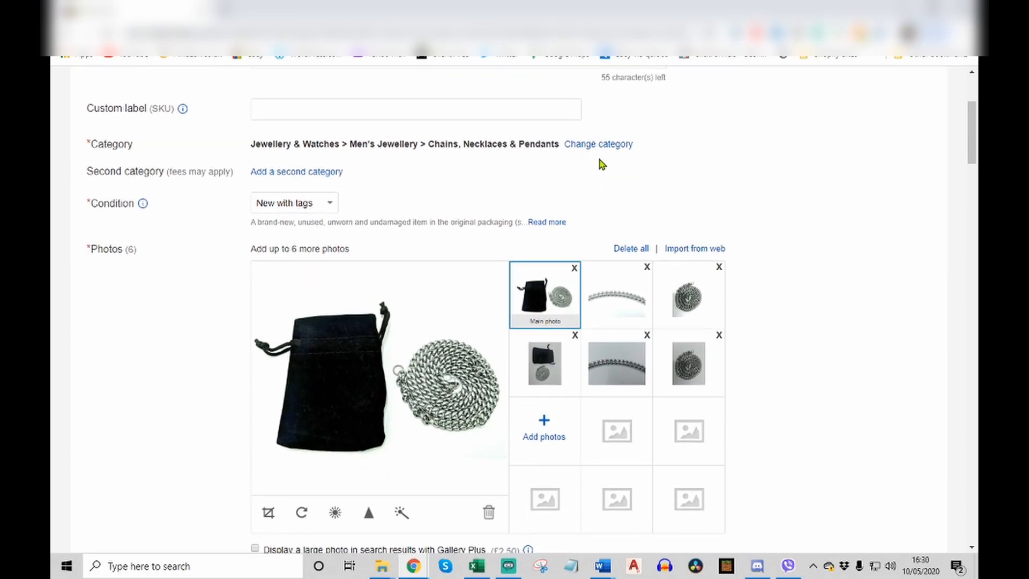
Reselect Chains, Necklaces & Pendants under Jewellery & Watches > Men's Jewellery as the listing's main category.
click(604, 149)
click(589, 162)
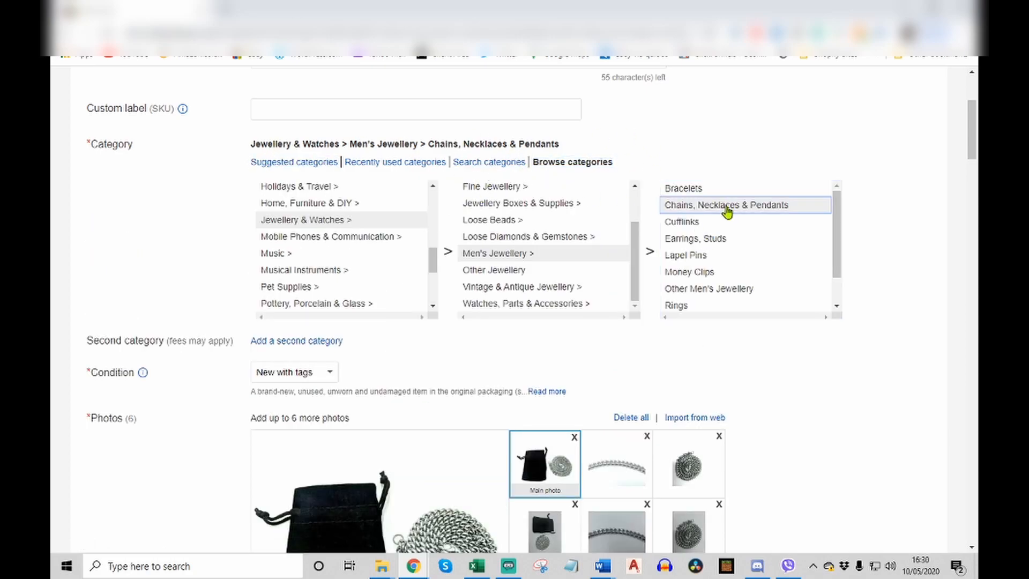
click(727, 209)
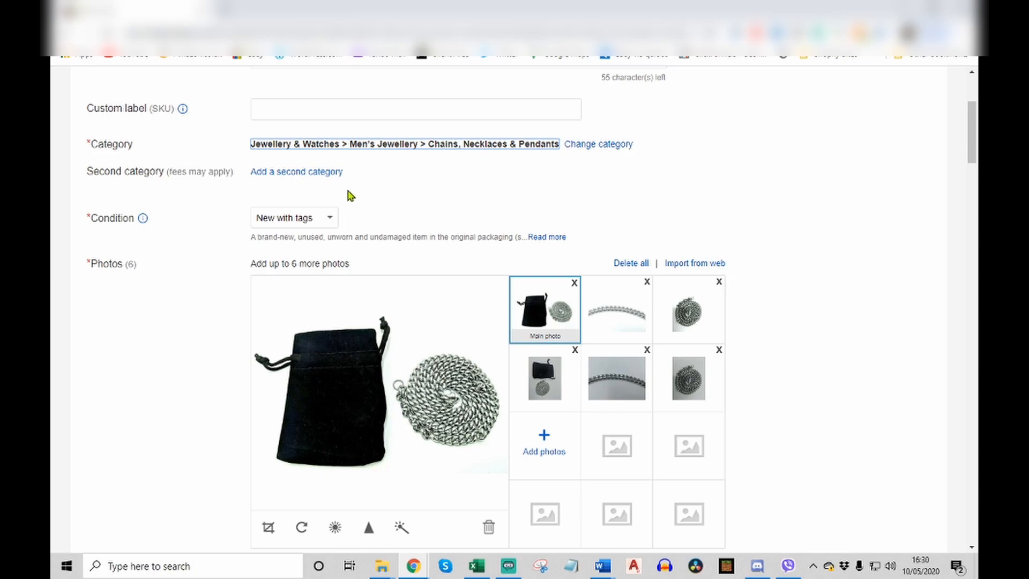
Add Jewellery & Watches > Fine Jewellery > Fine Necklaces & Pendants > Other Necklaces & Pendants as the listing's second category.
click(315, 172)
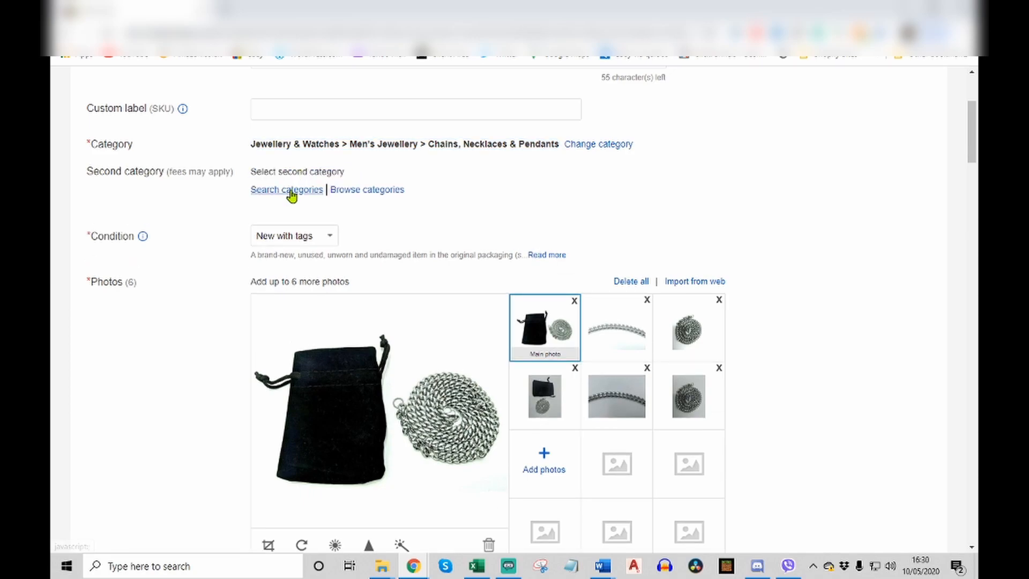
click(362, 193)
drag(433, 232, 433, 245)
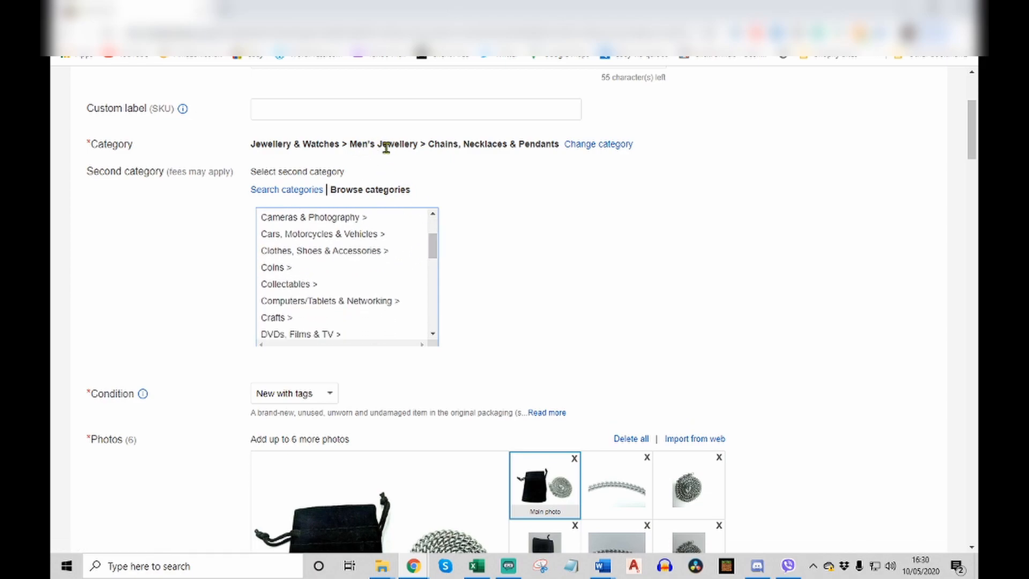
drag(435, 252, 435, 288)
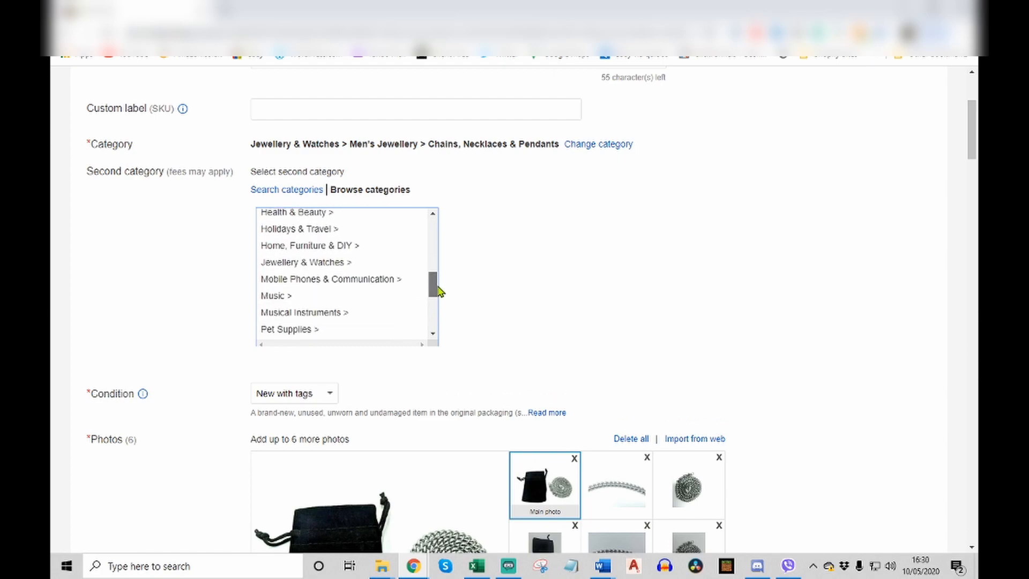
click(349, 269)
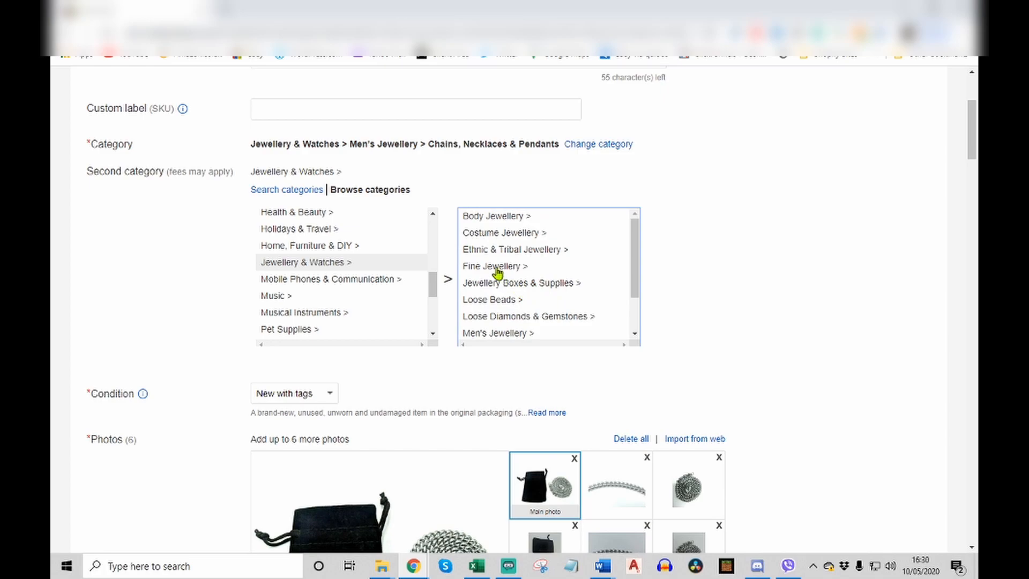
scroll(497, 273, up, 1)
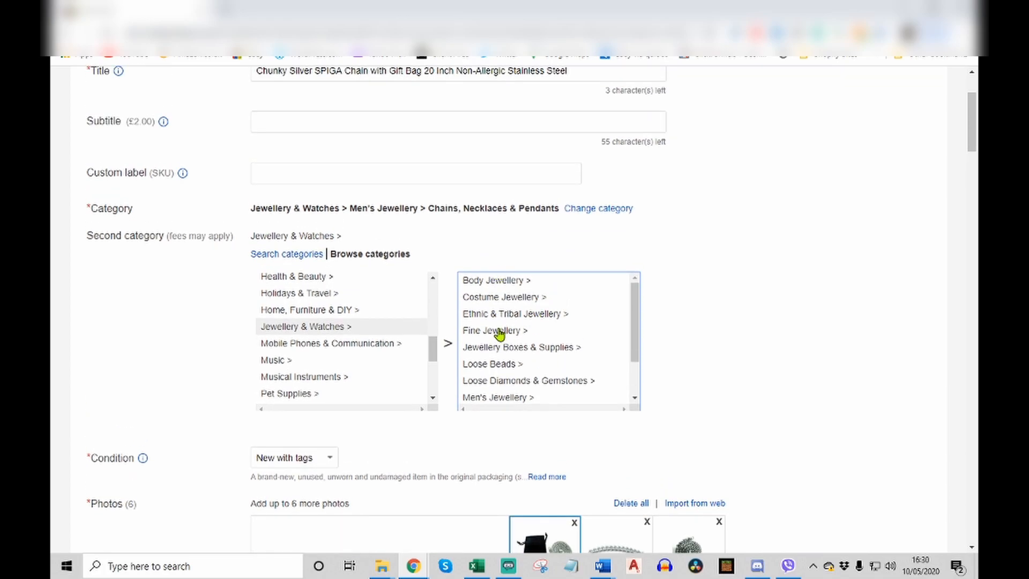
click(499, 332)
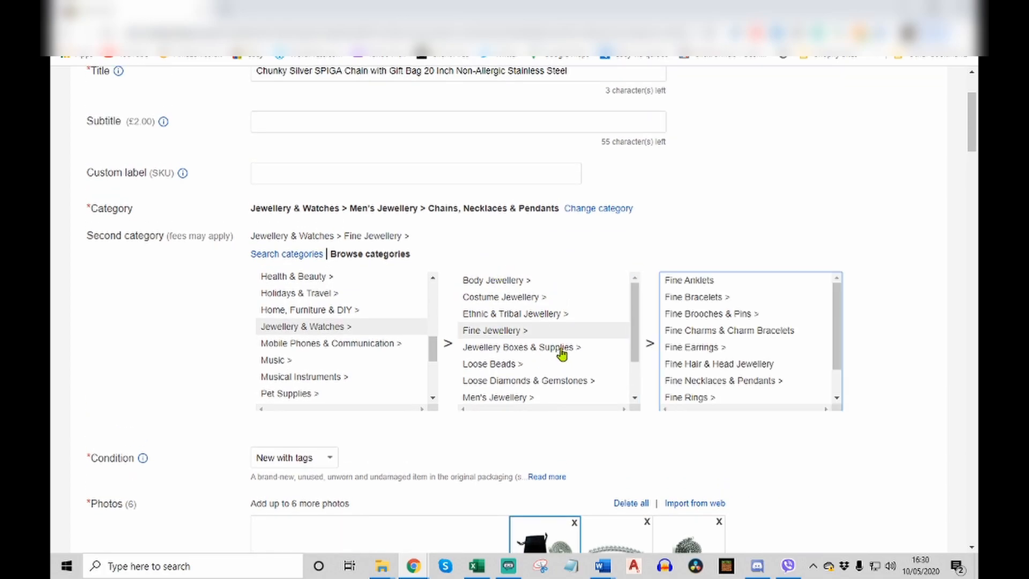
scroll(558, 351, down, 5)
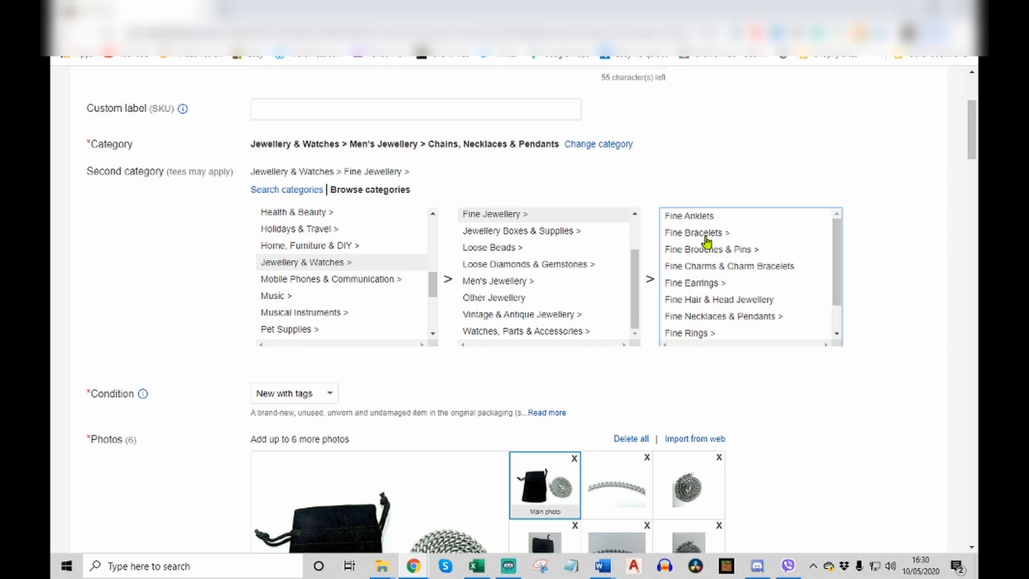
click(765, 317)
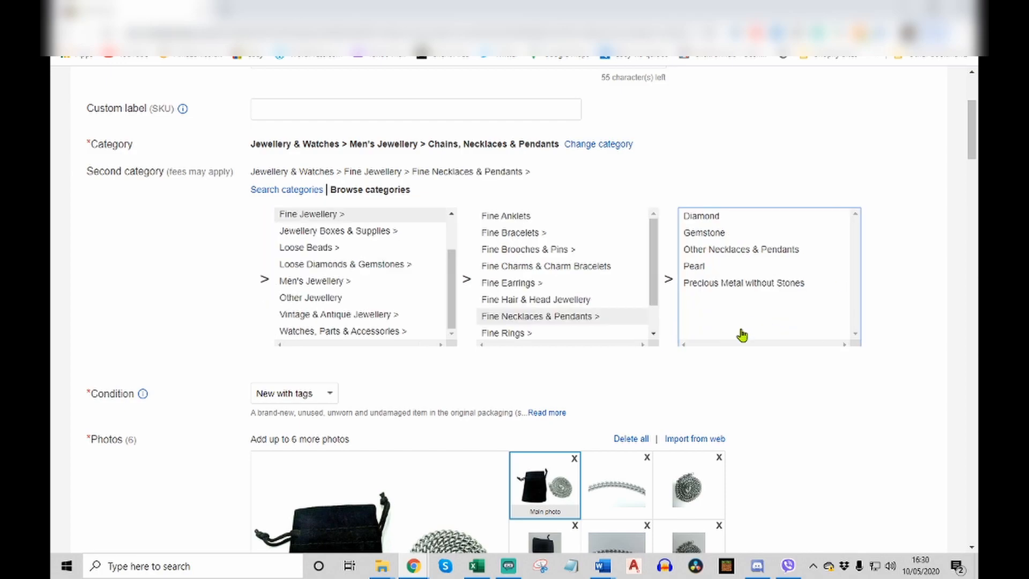
click(743, 253)
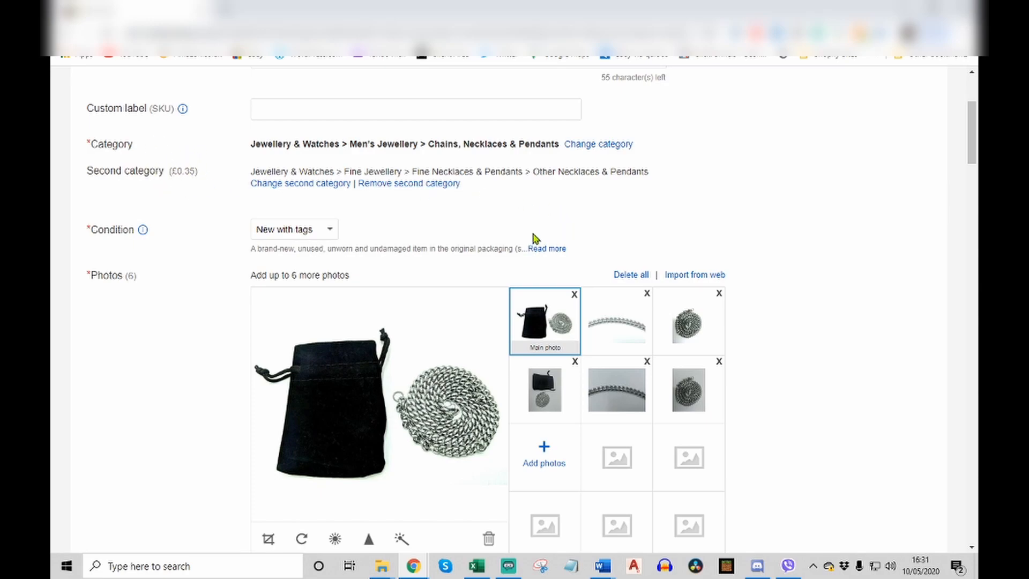
Remove the second category from the listing.
scroll(689, 289, up, 1)
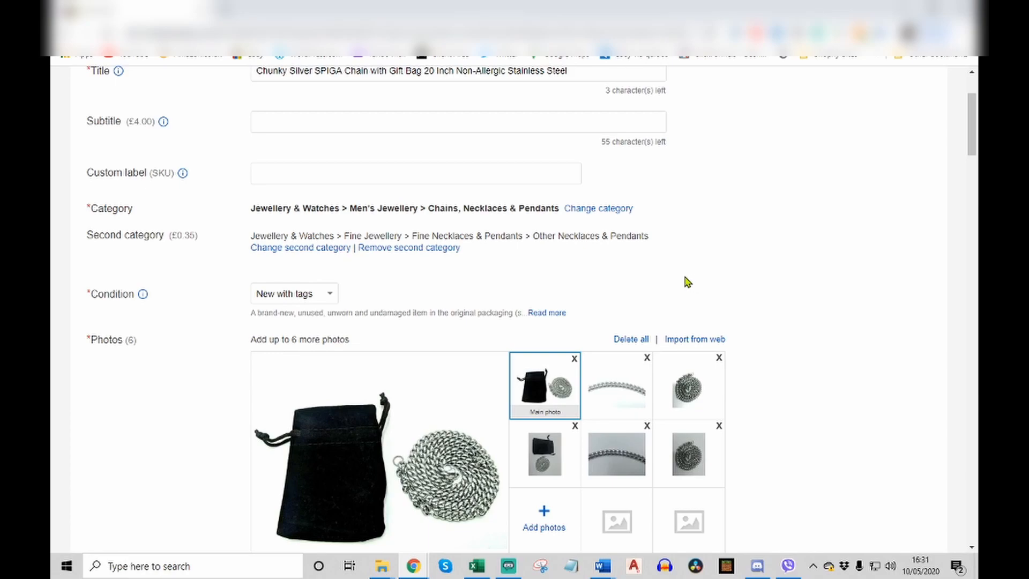
click(423, 249)
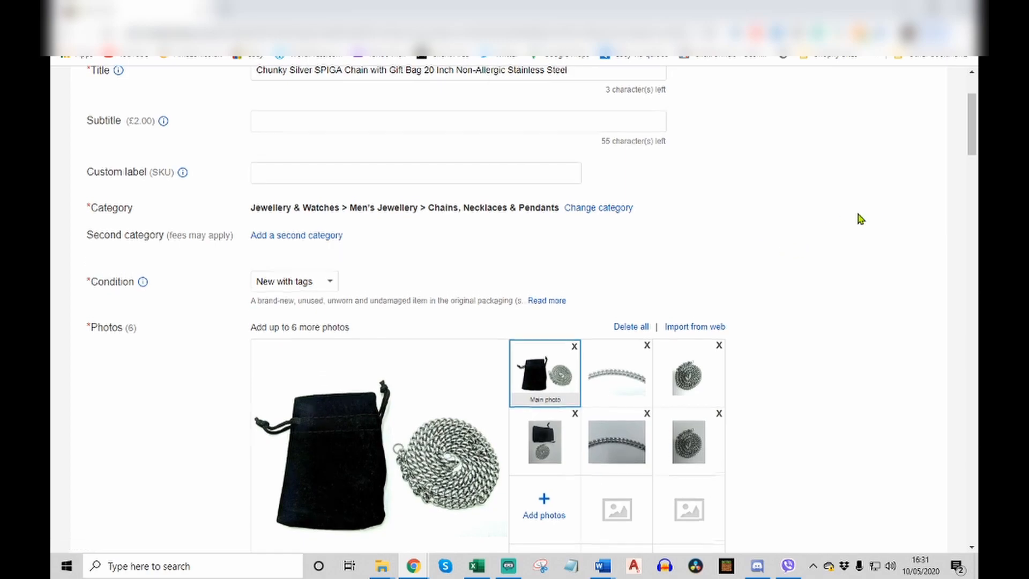
Set the item's condition to Used and activate the empty condition description for entry.
scroll(862, 218, down, 1)
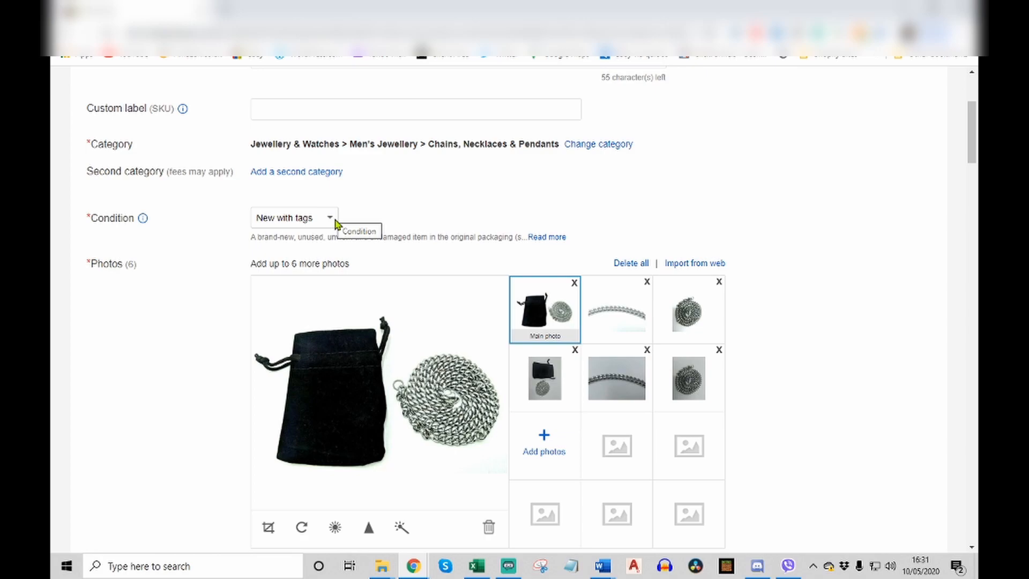
click(331, 220)
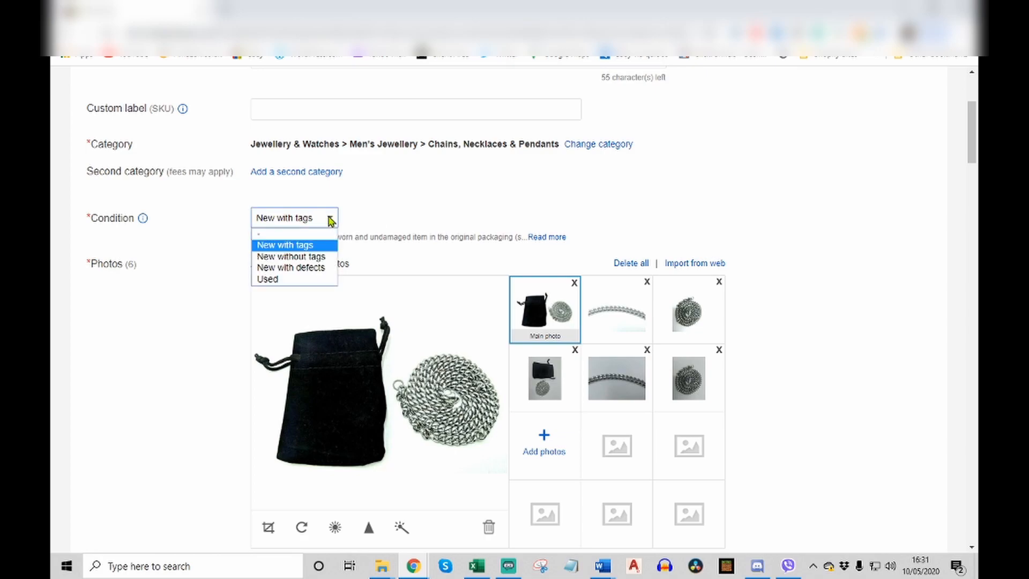
click(292, 279)
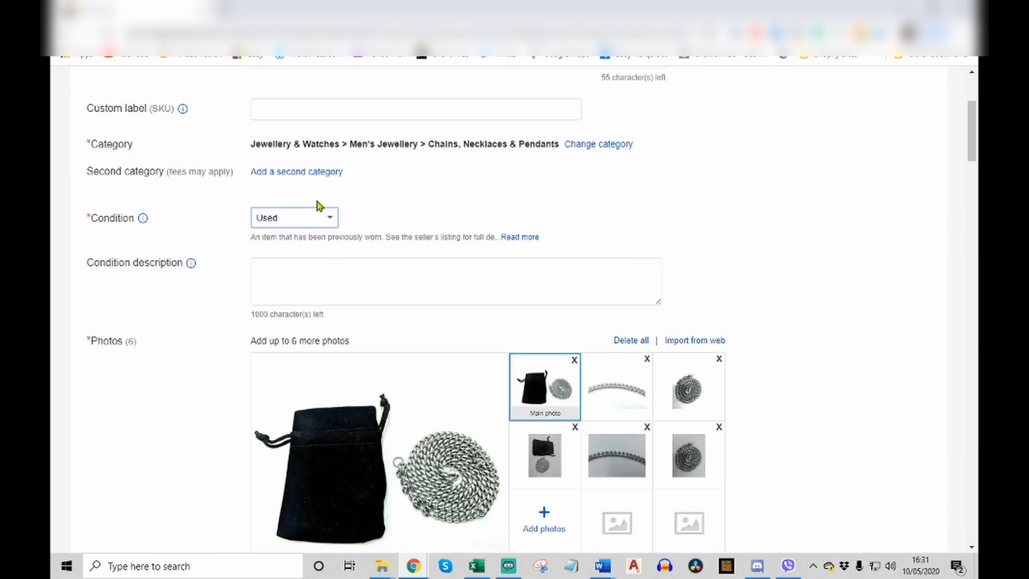
click(290, 273)
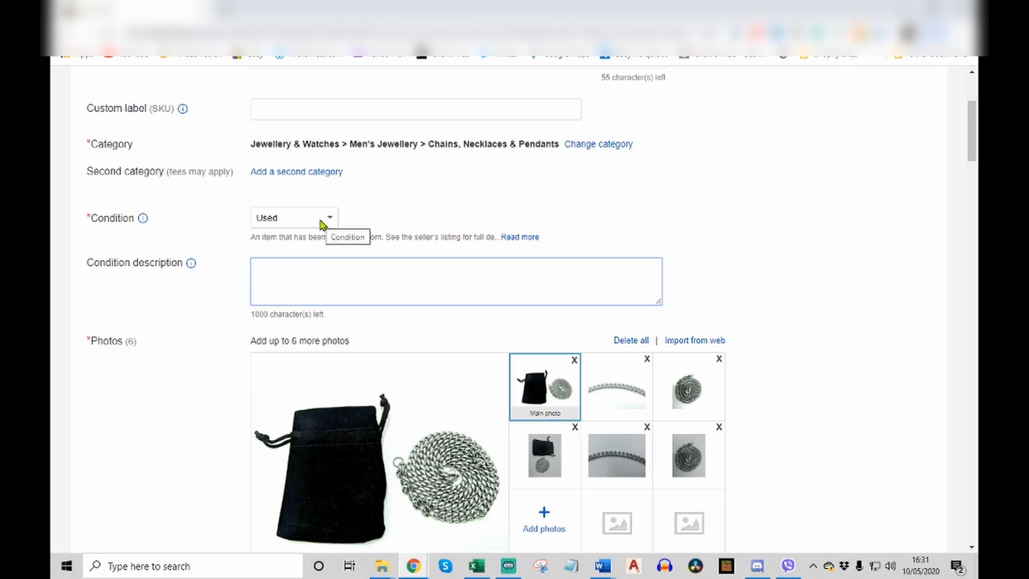
Set the item's condition back to New with tags.
click(318, 222)
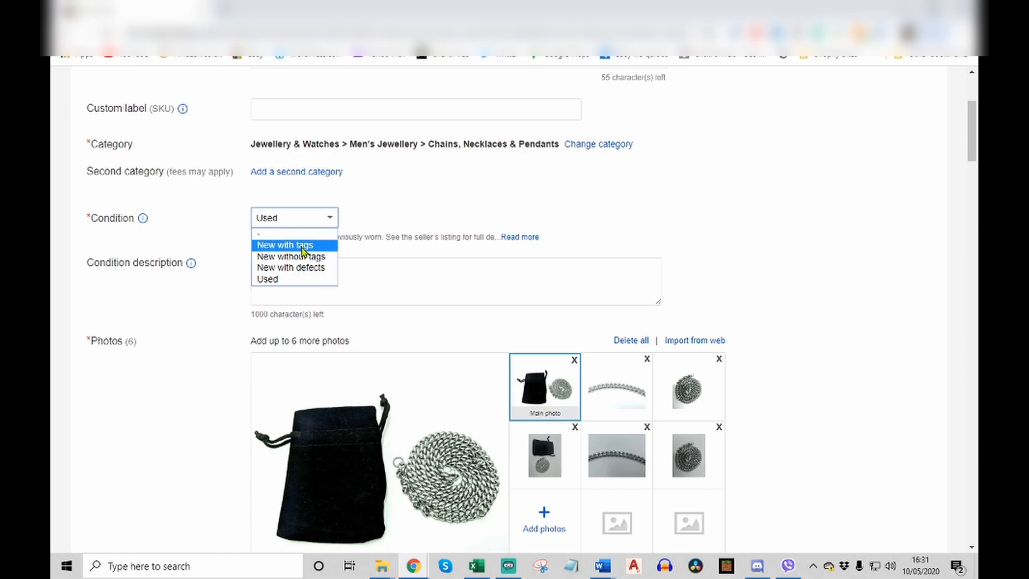
click(302, 242)
click(475, 220)
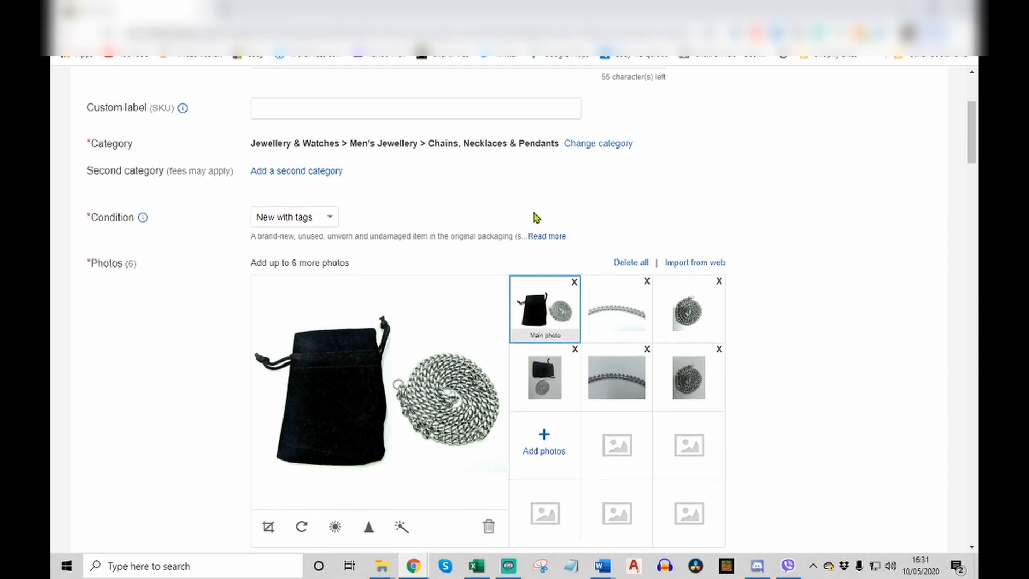
Preview the three grey-background photos: the bag with the chain, the chain close-up and the coiled chain.
scroll(751, 232, down, 3)
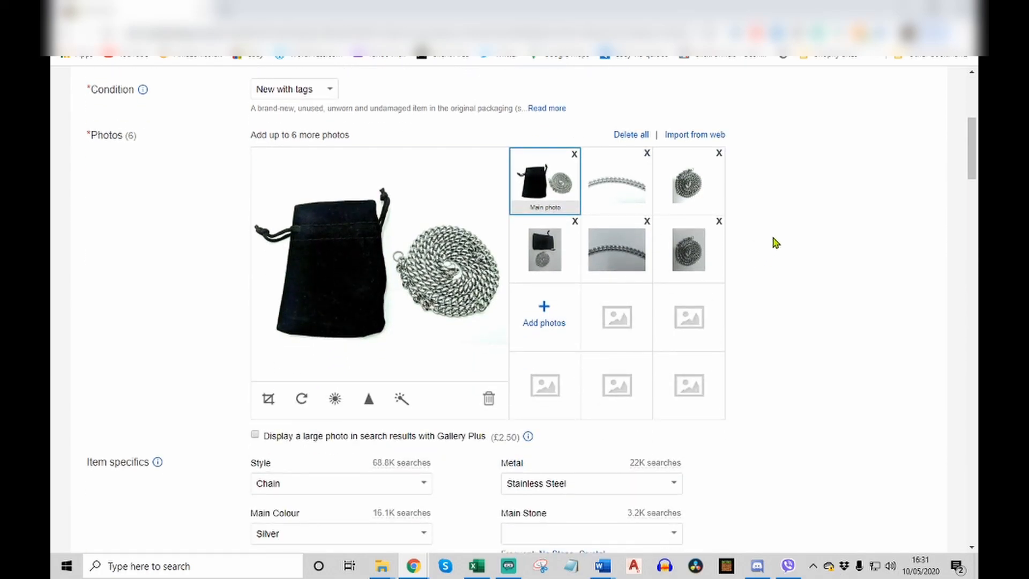
scroll(806, 225, down, 1)
scroll(807, 223, up, 1)
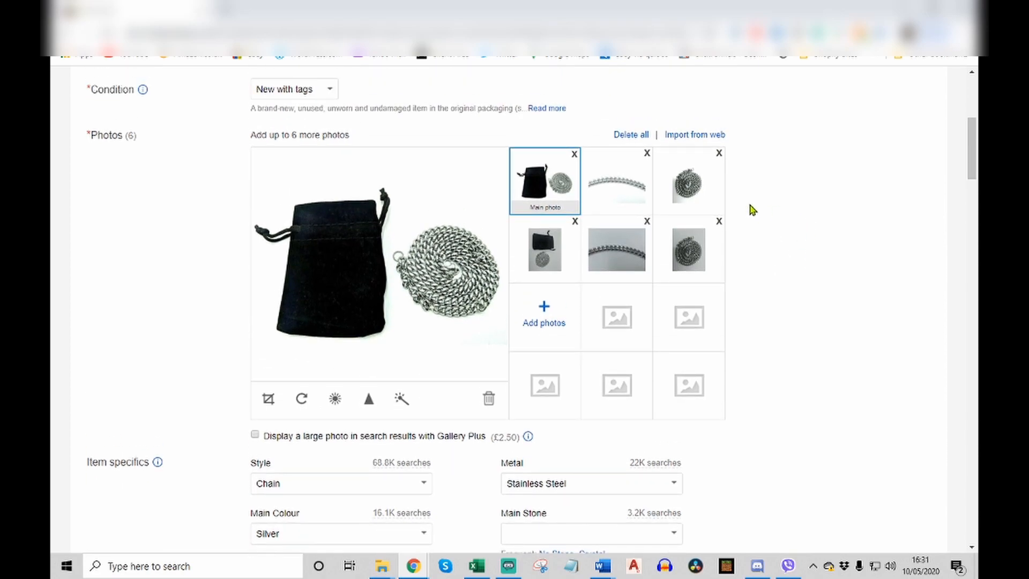
click(544, 250)
click(609, 247)
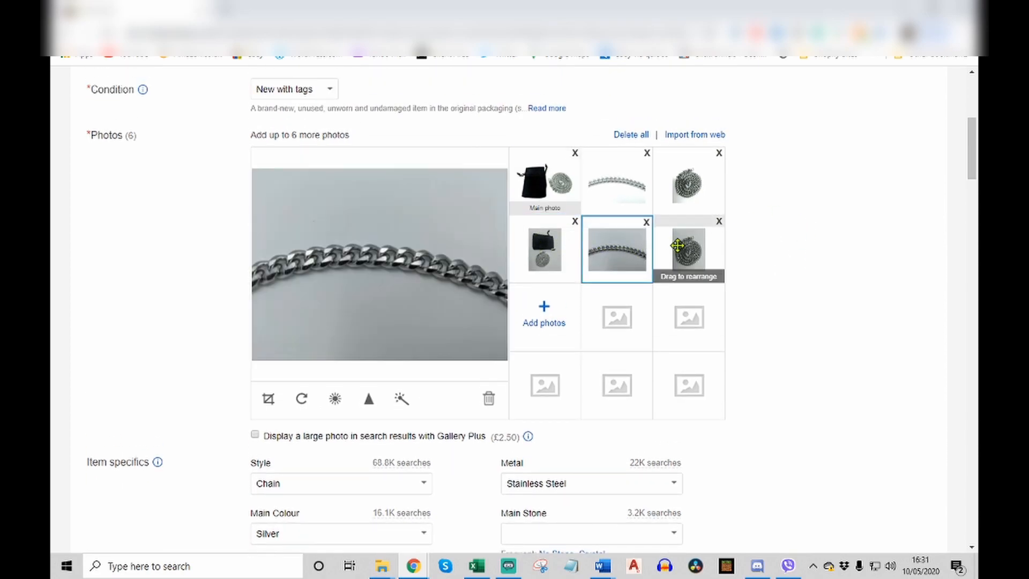
click(692, 247)
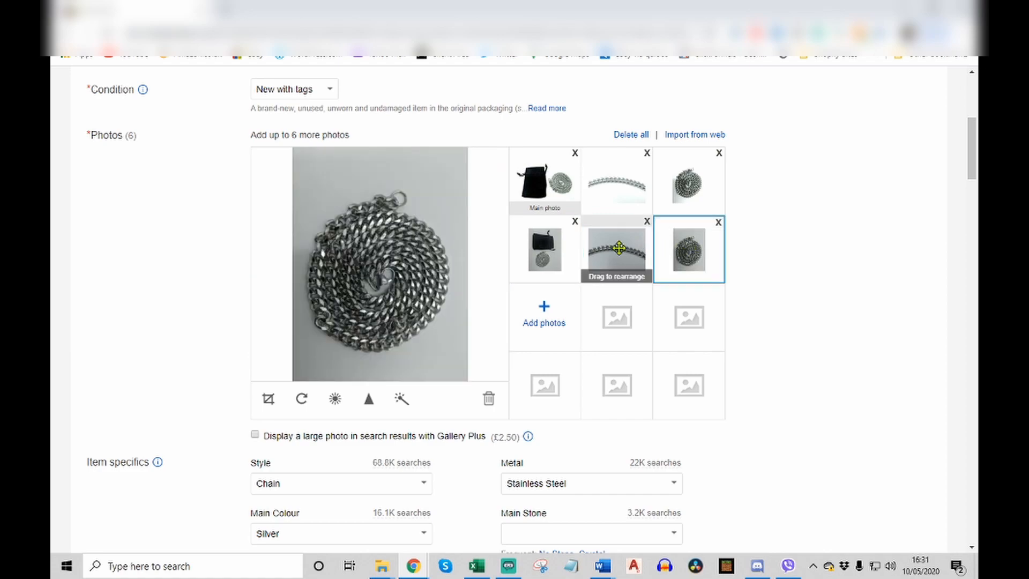
click(550, 252)
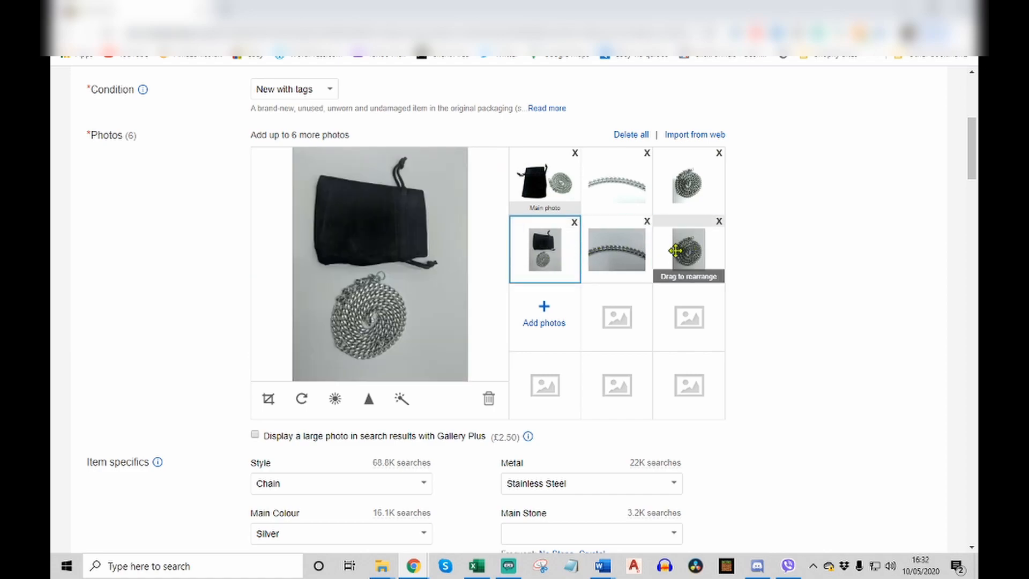
Try a brightness of 25 on the main photo of the bag and chain, and discard the adjustment.
click(547, 183)
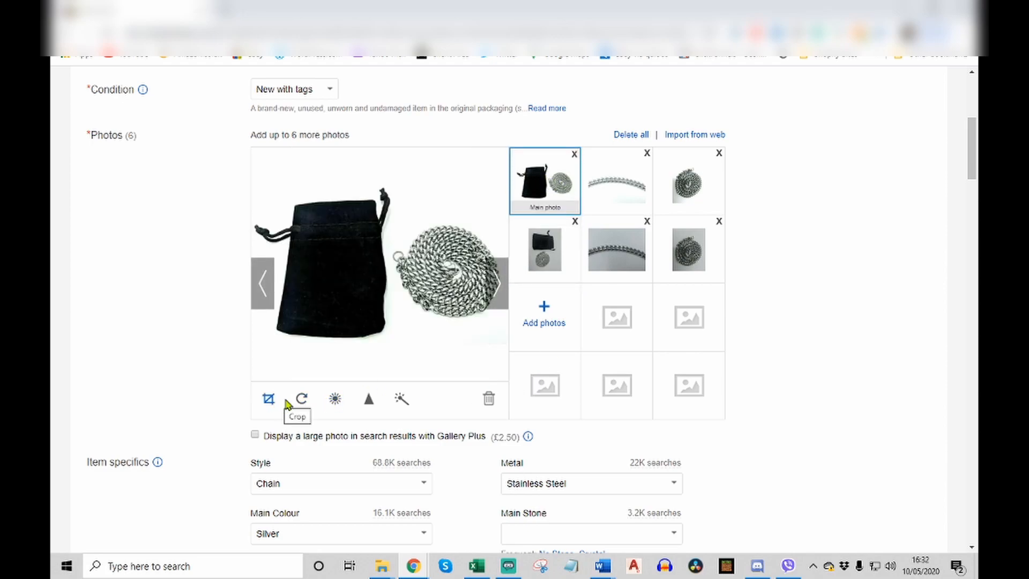
click(333, 402)
mouse_move(380, 358)
mouse_down()
mouse_move(419, 358)
mouse_move(348, 358)
mouse_move(394, 355)
mouse_up()
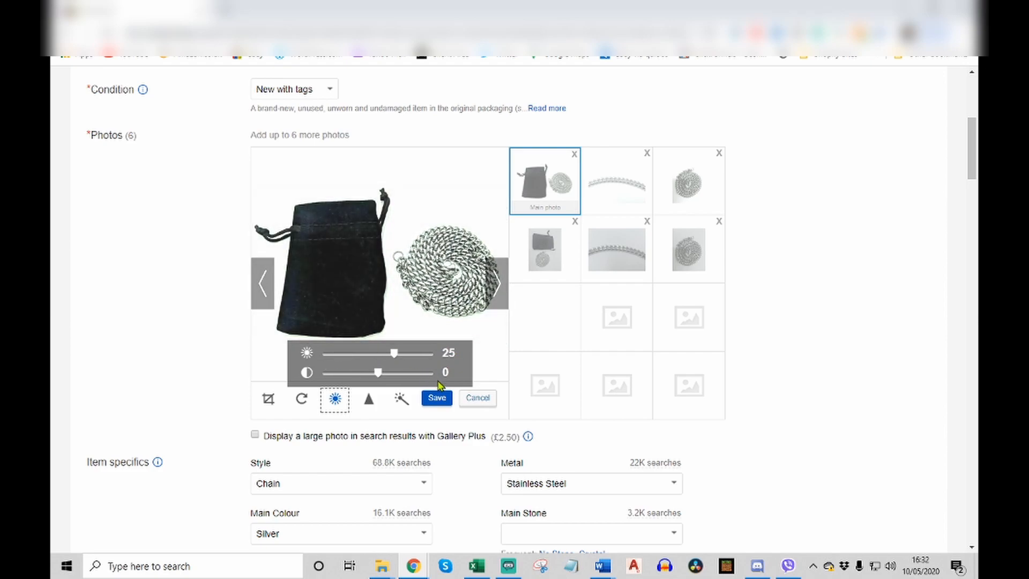
click(479, 399)
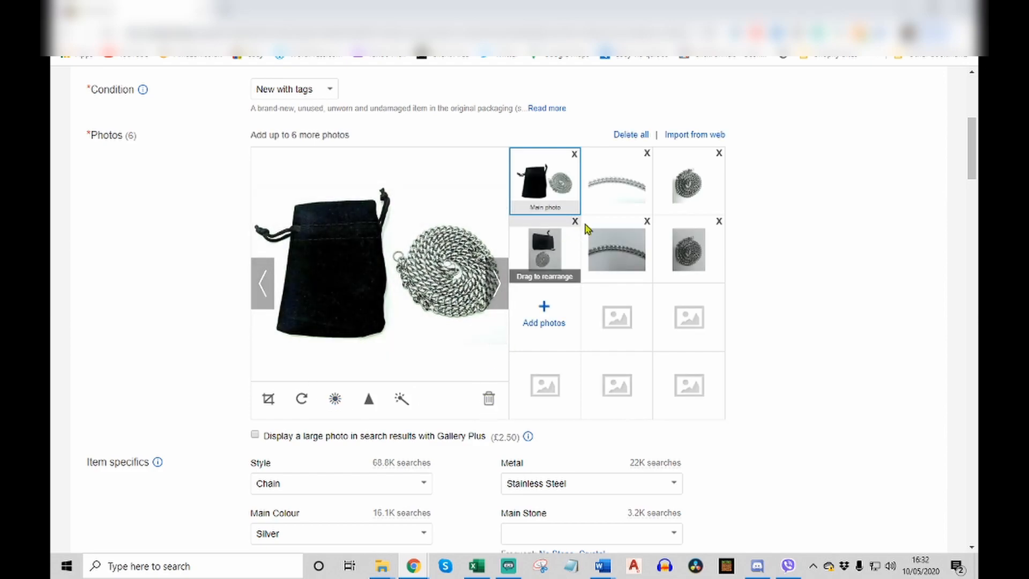
Try sharpening the main photo at 200% and discard the adjustment.
click(369, 405)
drag(327, 375, 431, 378)
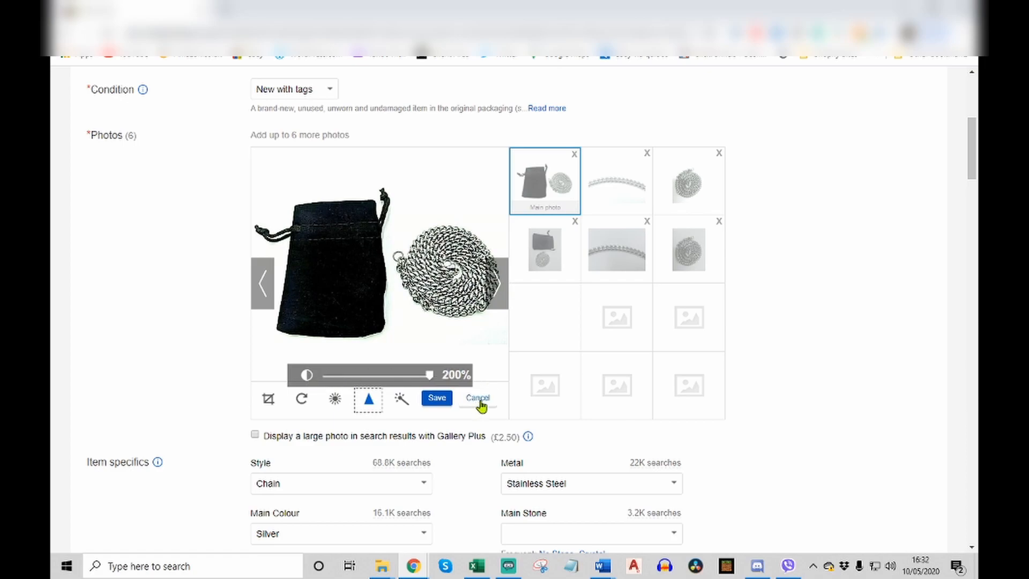
click(479, 400)
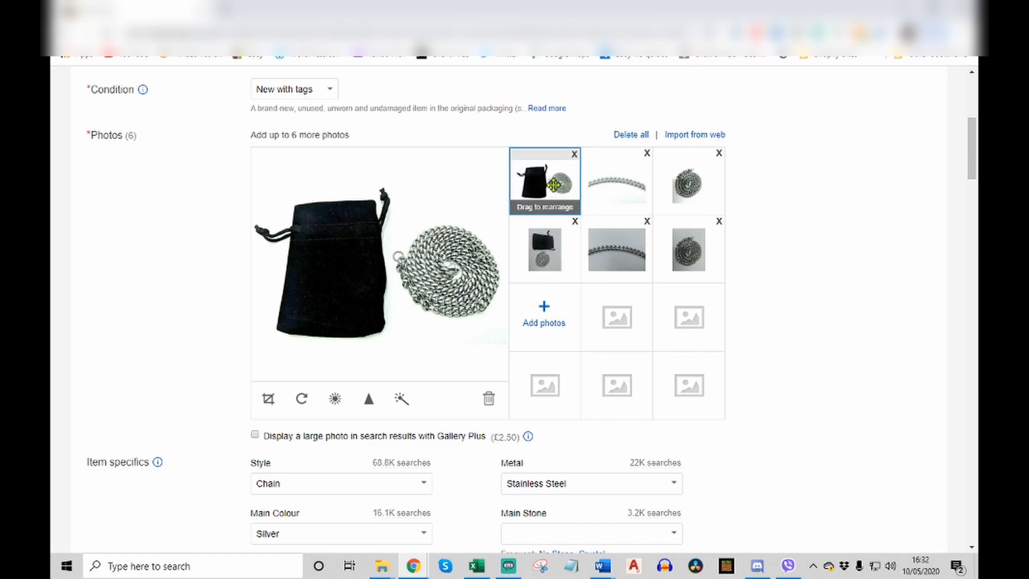
Delete the three grey-background photos, keeping only the white-background ones.
scroll(455, 279, up, 1)
scroll(454, 278, down, 1)
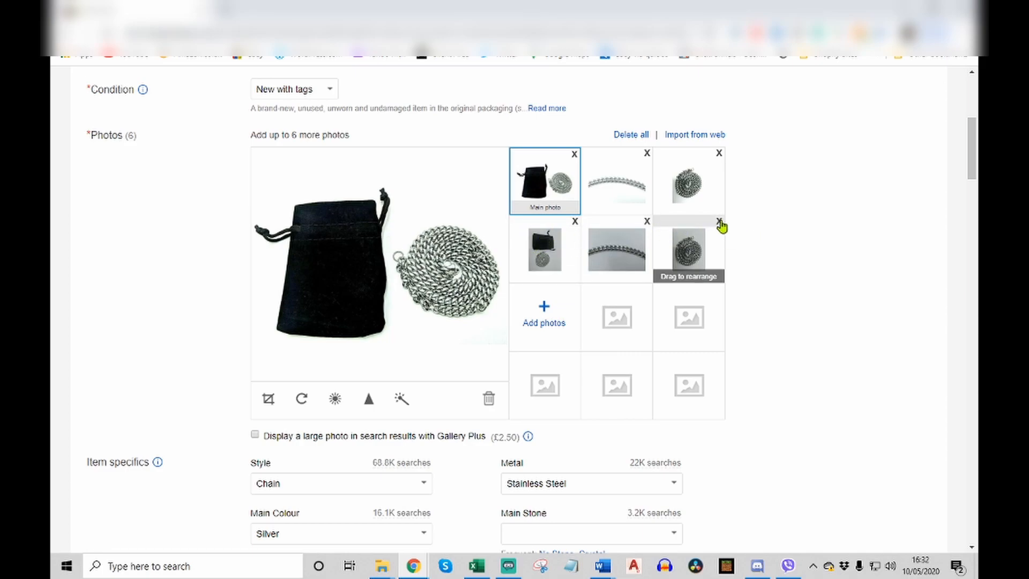
click(719, 222)
click(647, 223)
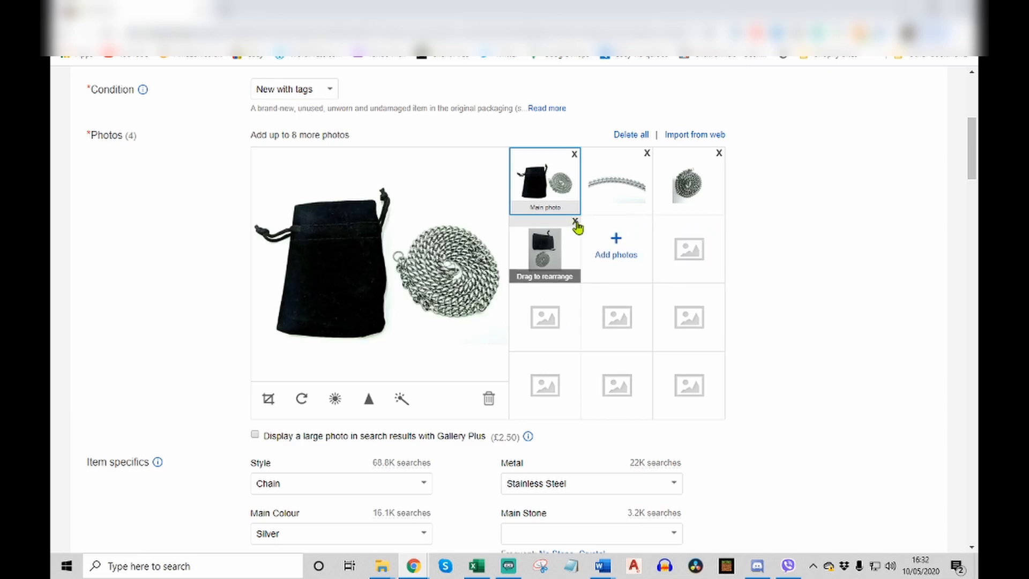
click(576, 222)
scroll(814, 272, down, 1)
scroll(819, 271, up, 1)
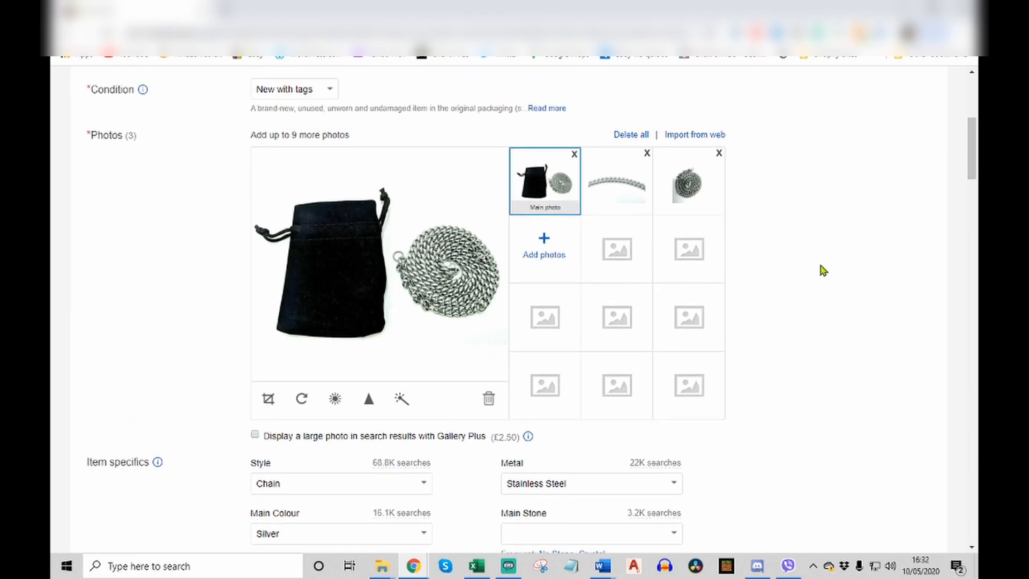
Preview the white-background photos in turn: the chain close-up, the coiled chain and the main photo with the bag.
click(622, 189)
click(688, 184)
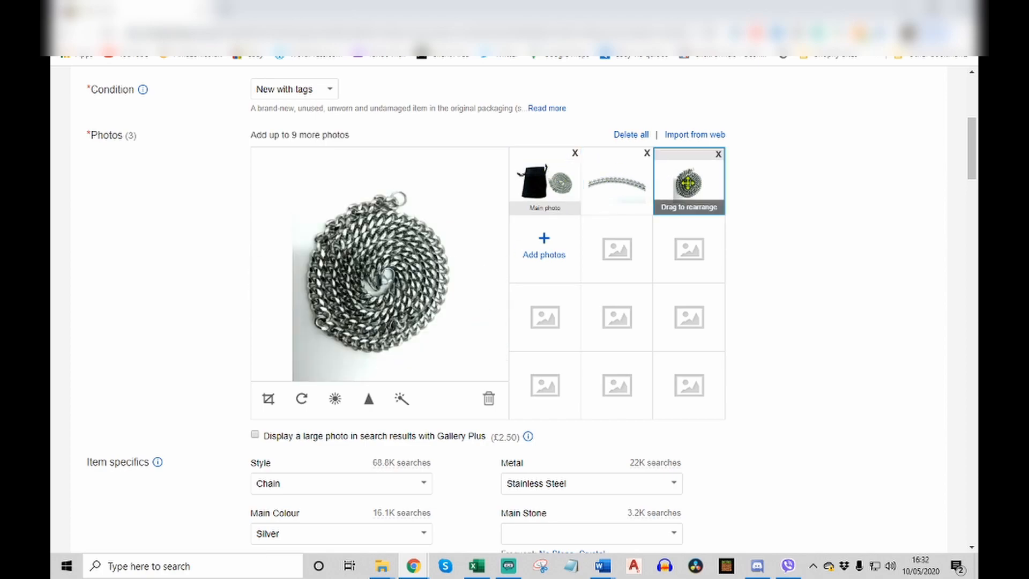
click(552, 185)
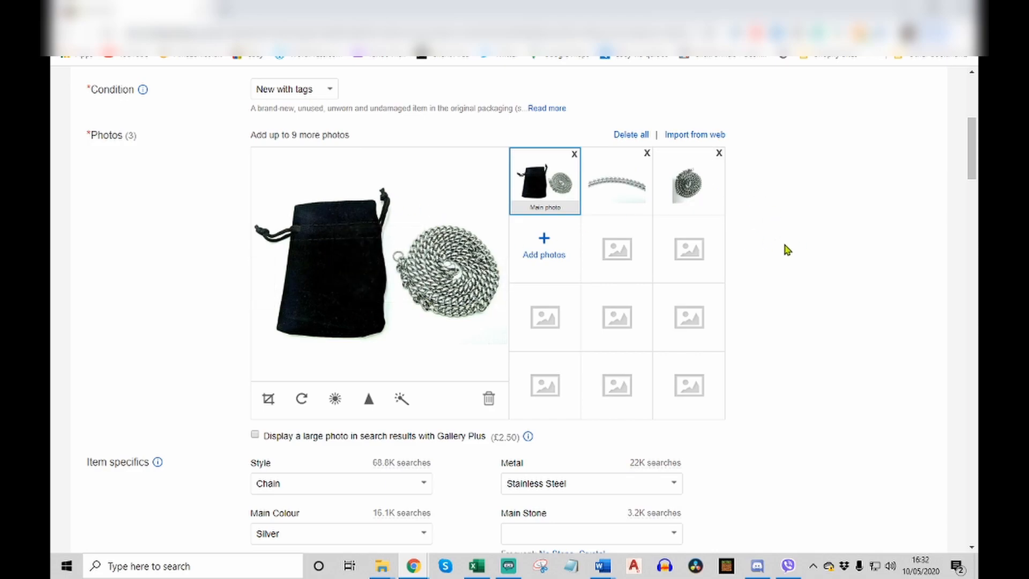
scroll(786, 249, up, 1)
scroll(804, 257, down, 1)
scroll(807, 258, up, 1)
scroll(806, 258, down, 1)
click(619, 183)
click(700, 184)
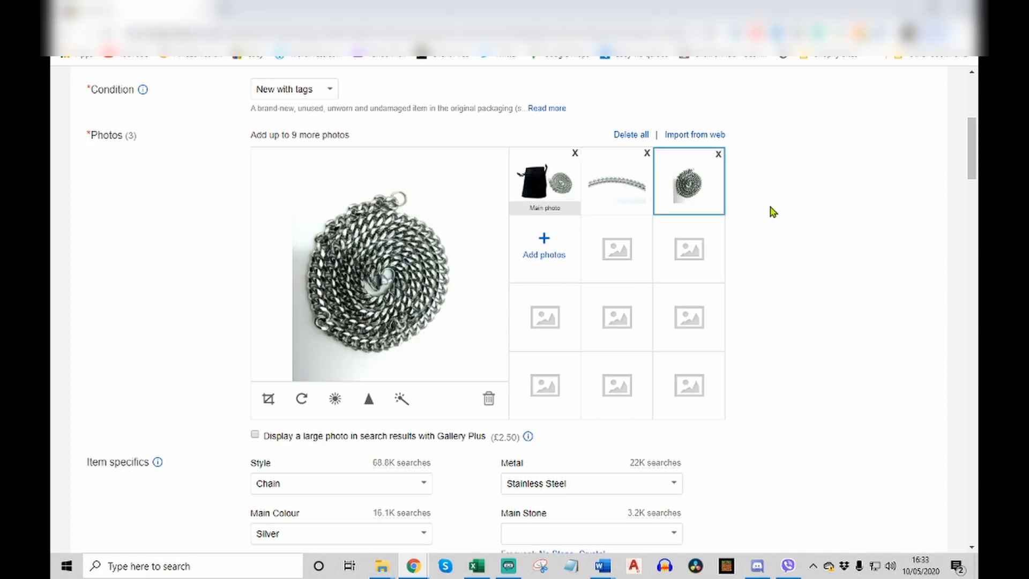
Review the listing's item specifics, from style, metal and main colour through brand, theme and country of manufacture.
scroll(773, 209, down, 4)
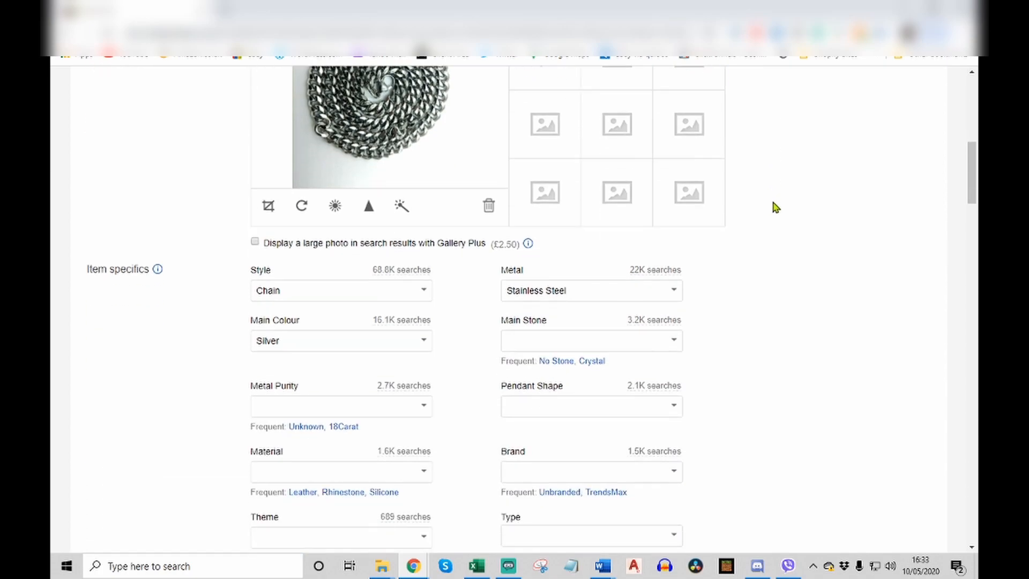
scroll(788, 207, down, 2)
scroll(794, 195, down, 1)
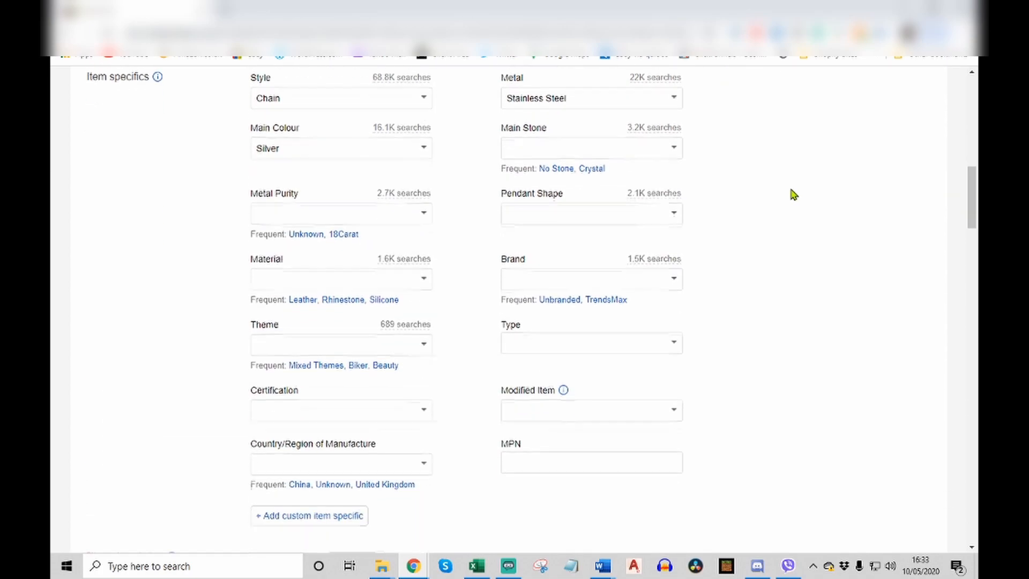
scroll(794, 195, up, 1)
scroll(794, 196, down, 1)
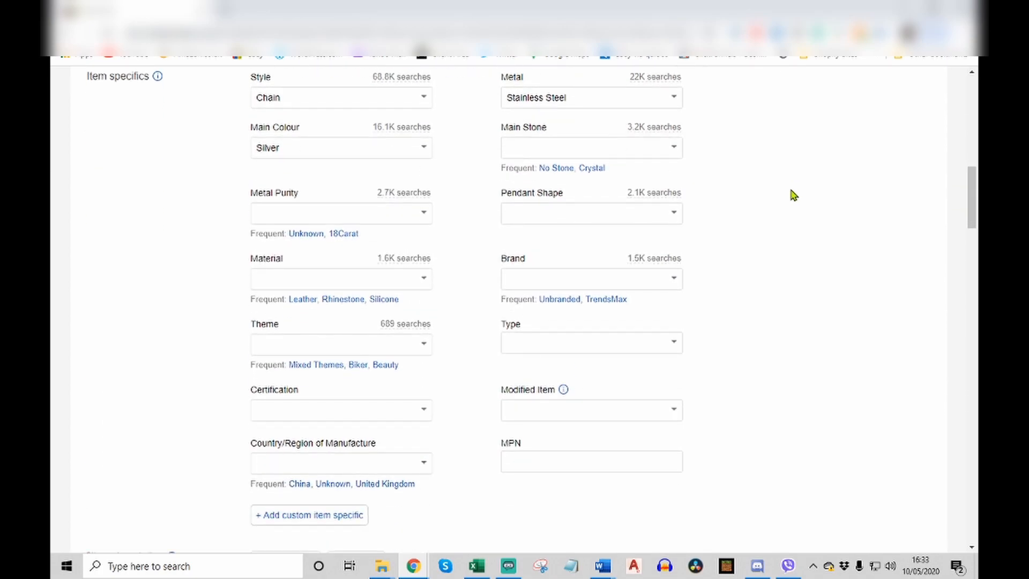
scroll(795, 201, up, 1)
scroll(795, 201, down, 1)
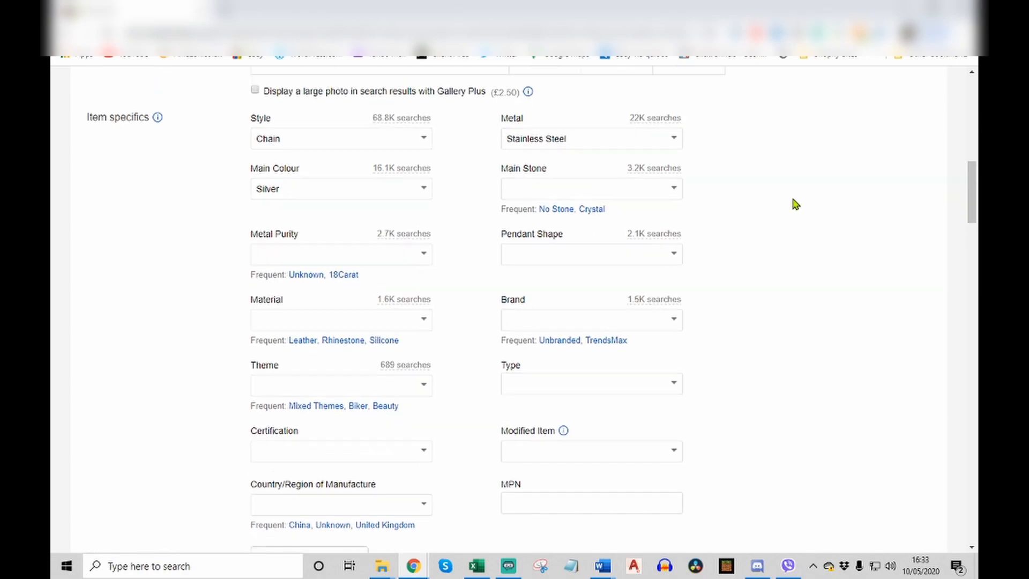
scroll(794, 192, up, 1)
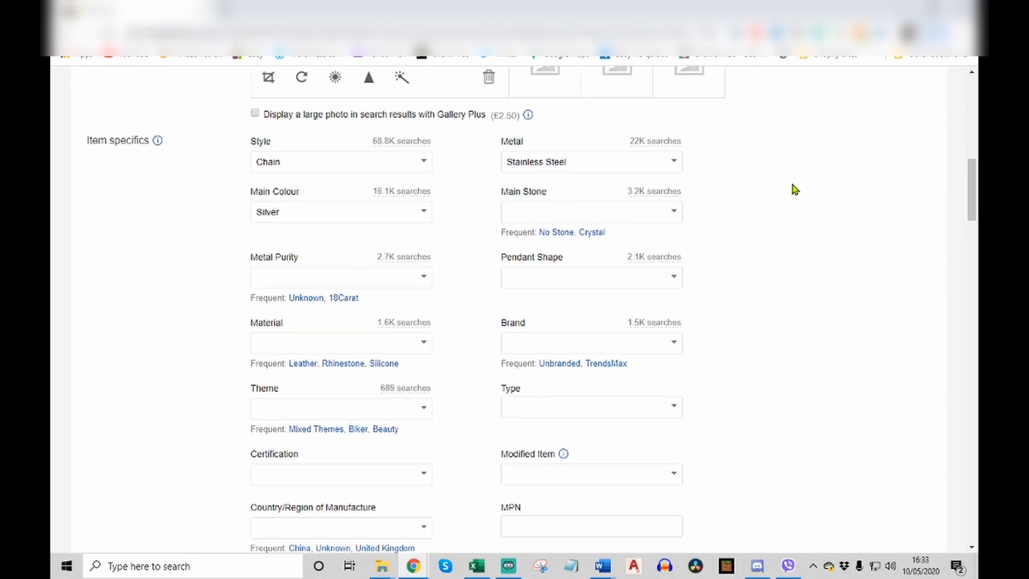
scroll(794, 190, down, 1)
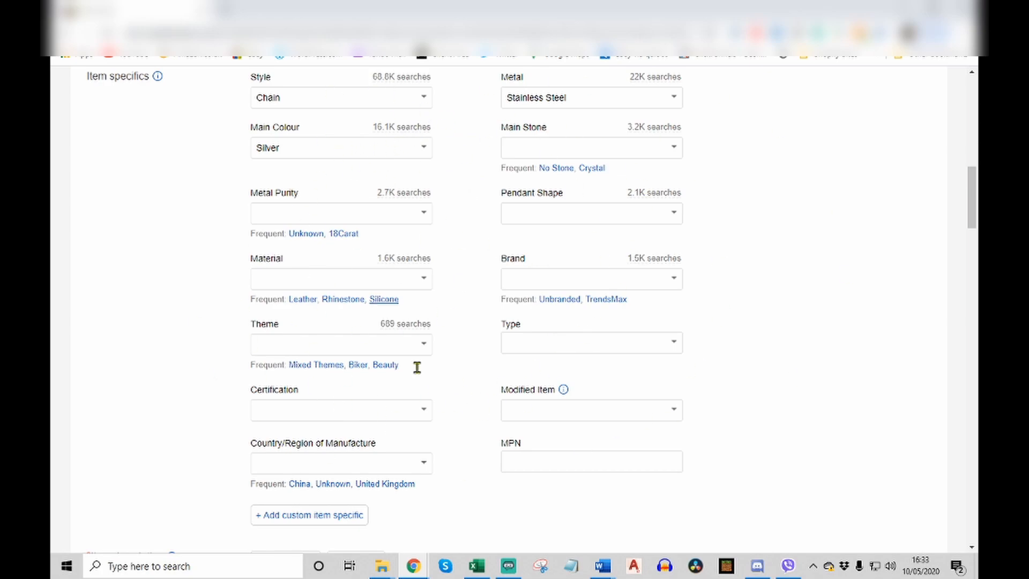
scroll(589, 278, up, 1)
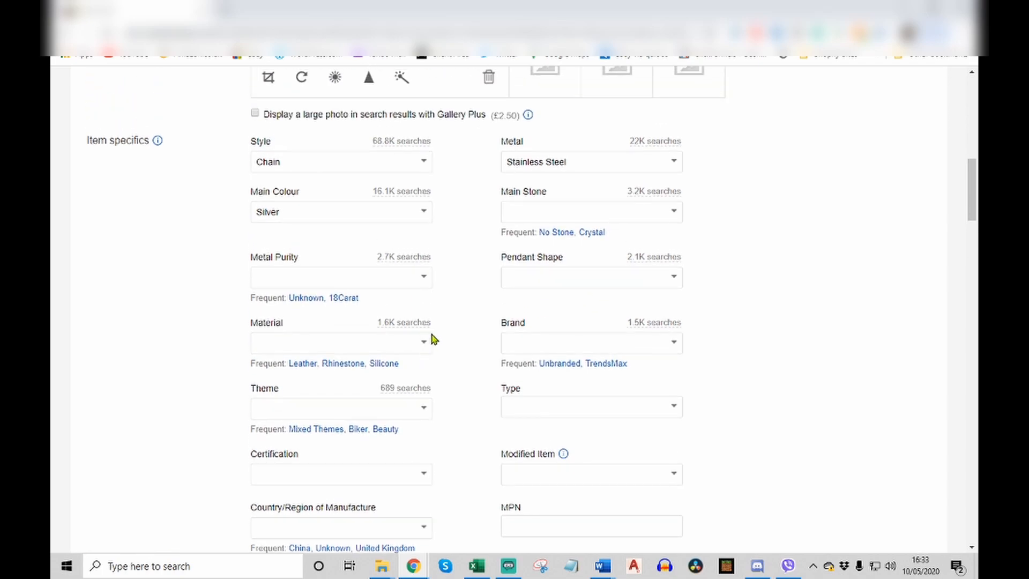
scroll(456, 303, up, 1)
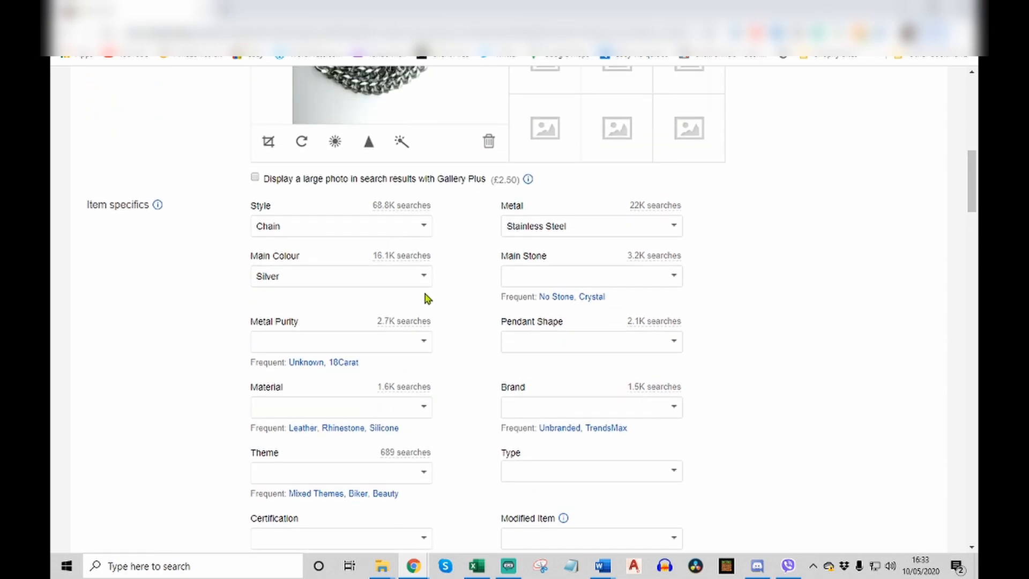
scroll(730, 271, down, 2)
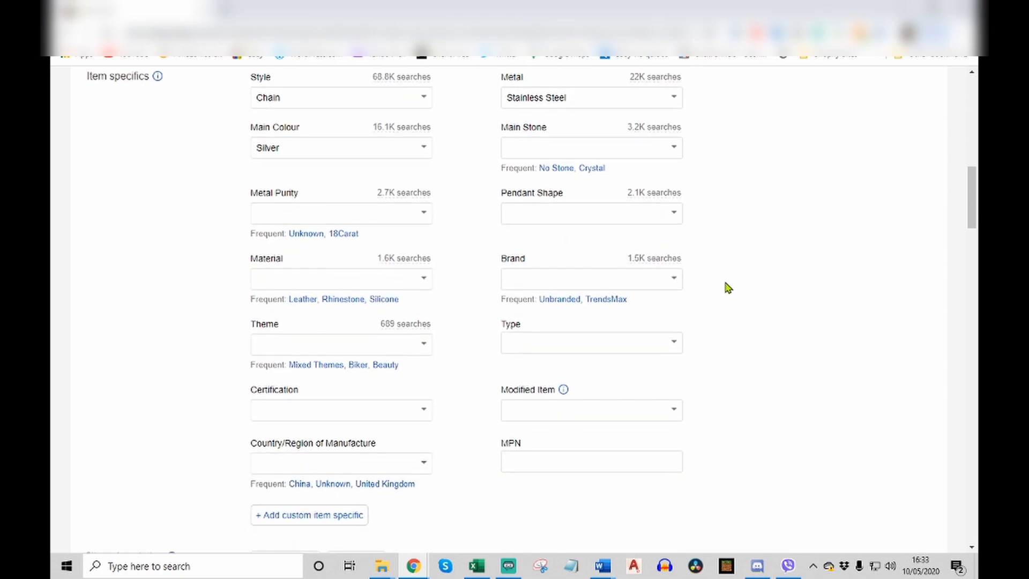
scroll(733, 288, down, 1)
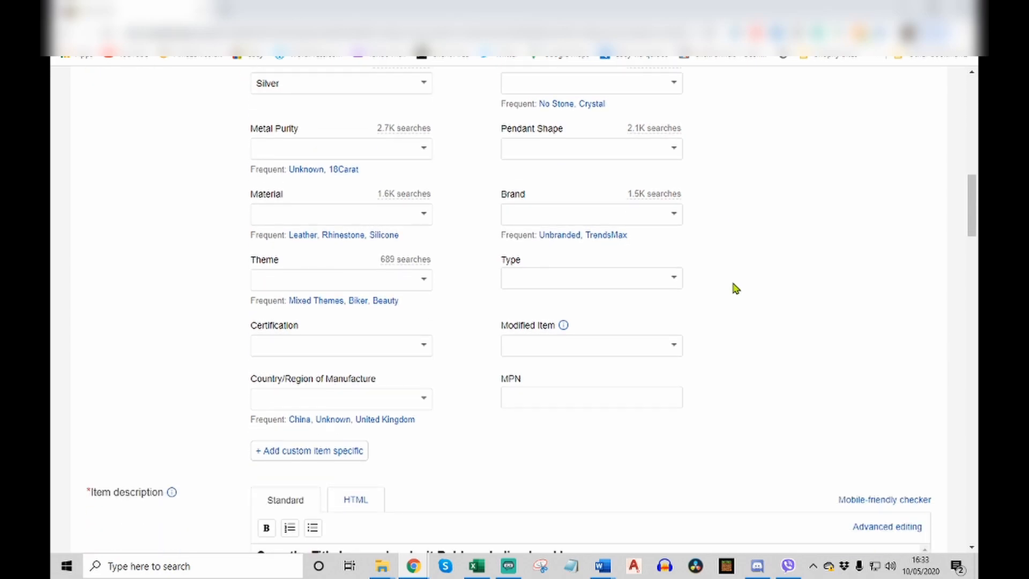
scroll(740, 289, up, 1)
scroll(718, 236, up, 1)
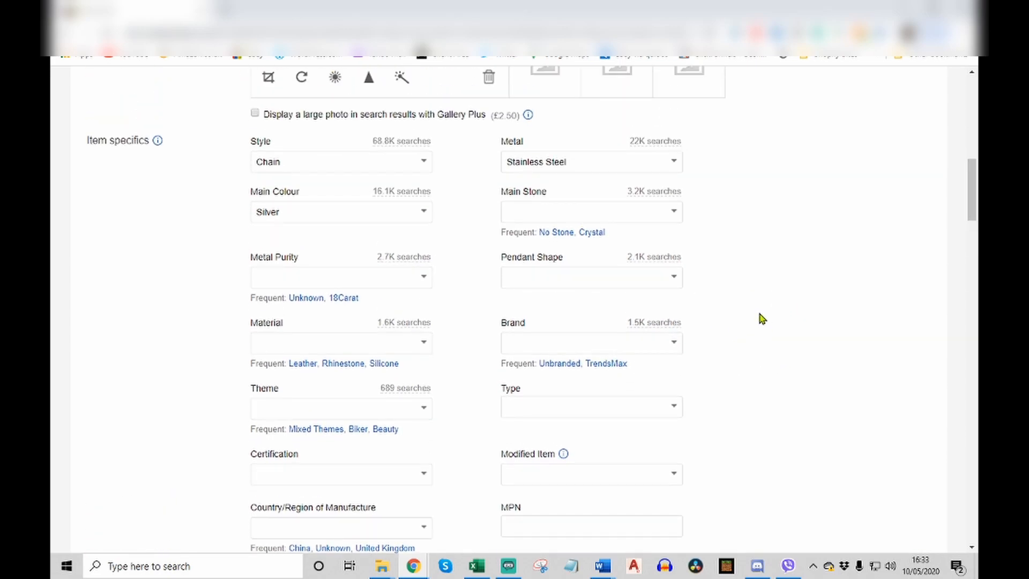
scroll(762, 319, down, 2)
scroll(761, 319, down, 3)
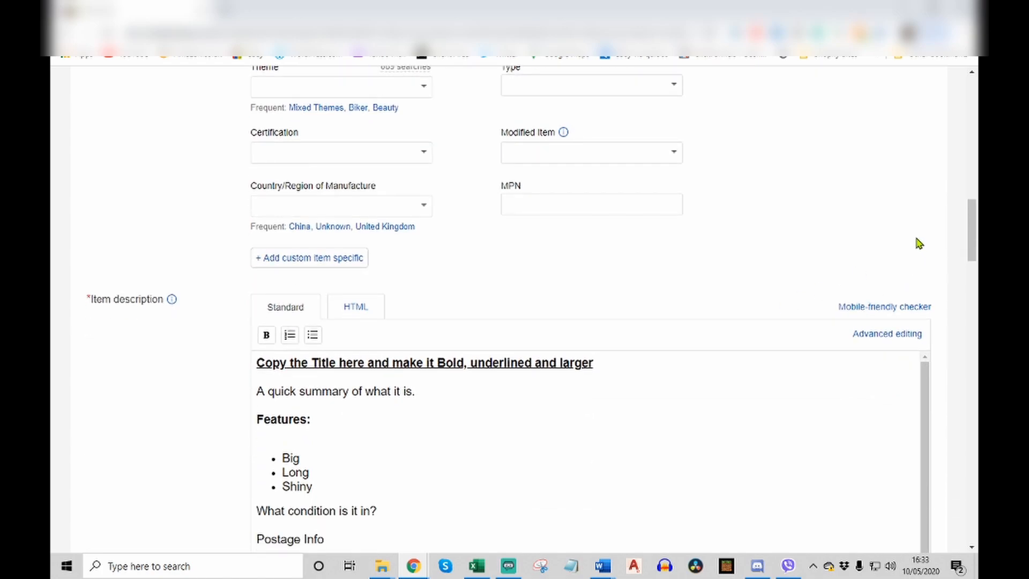
scroll(919, 243, up, 6)
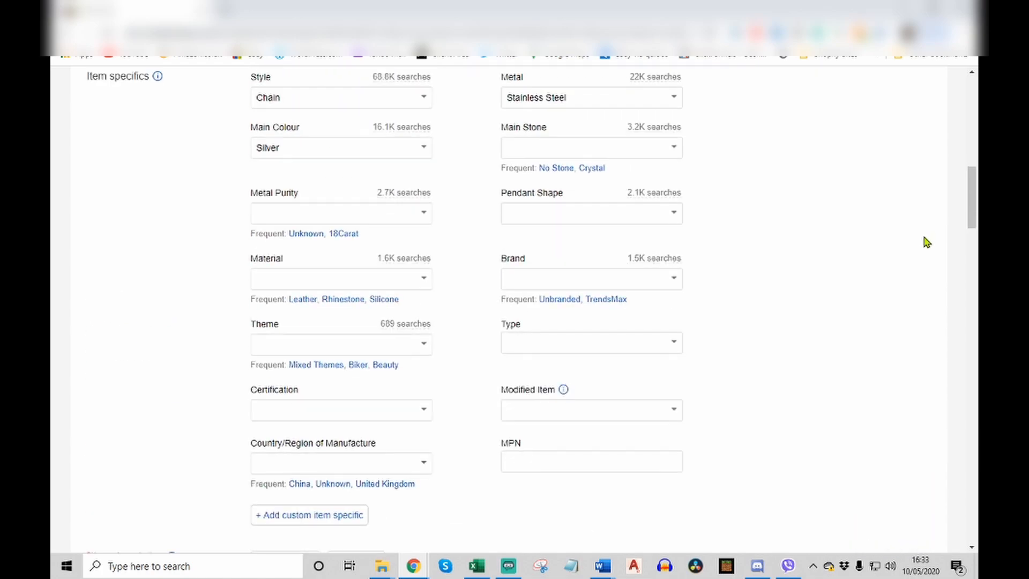
Examine the title heading and the blue one-line summary at the start of the item description.
scroll(936, 236, down, 10)
scroll(937, 236, up, 3)
scroll(937, 236, down, 1)
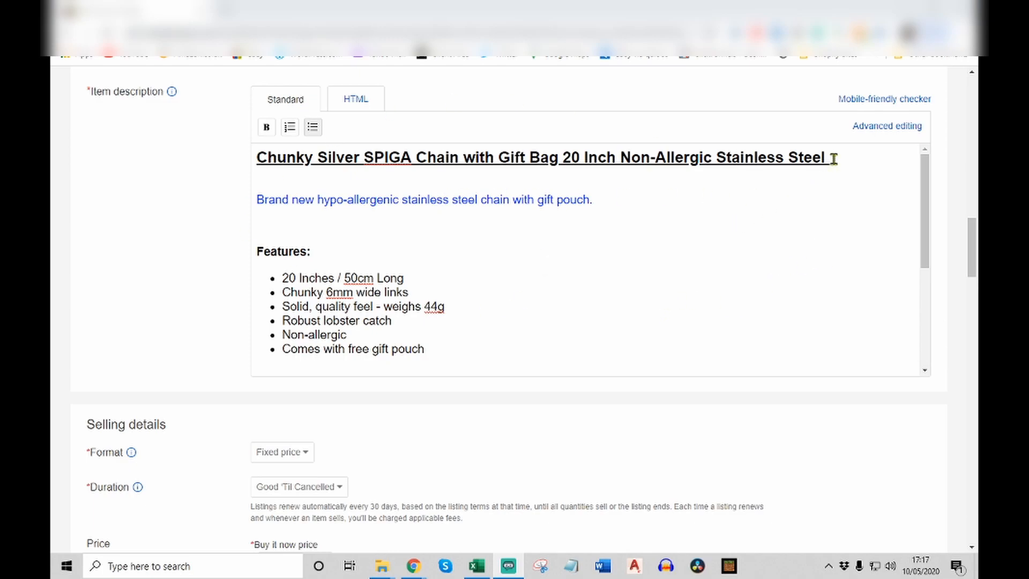
drag(850, 158, 225, 158)
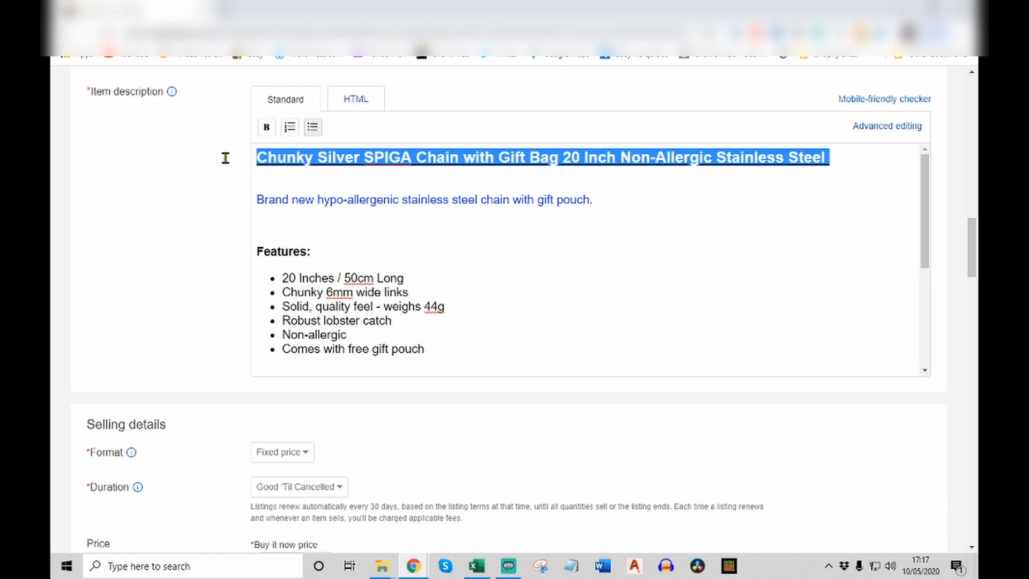
click(607, 199)
click(541, 157)
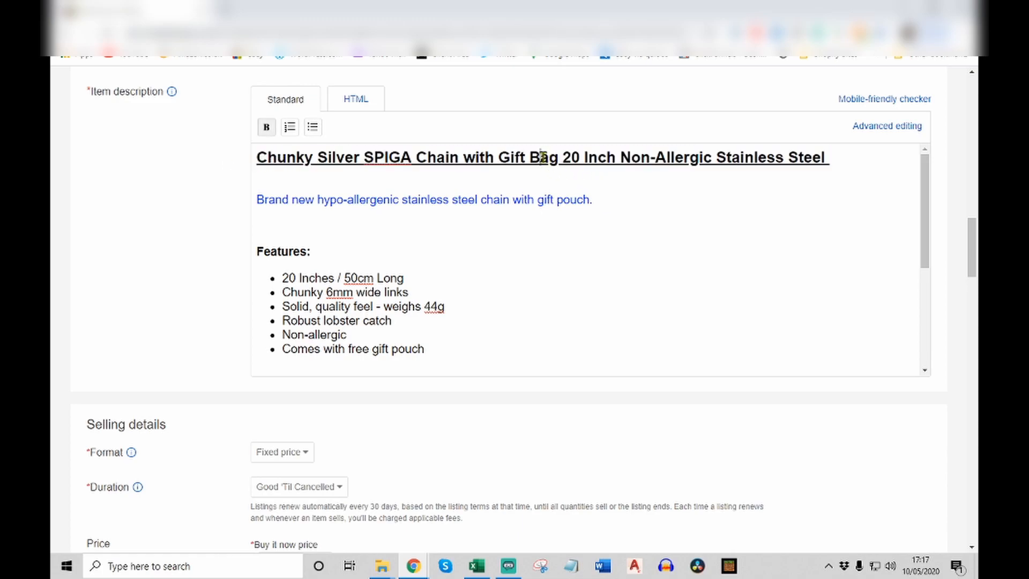
click(629, 196)
click(606, 201)
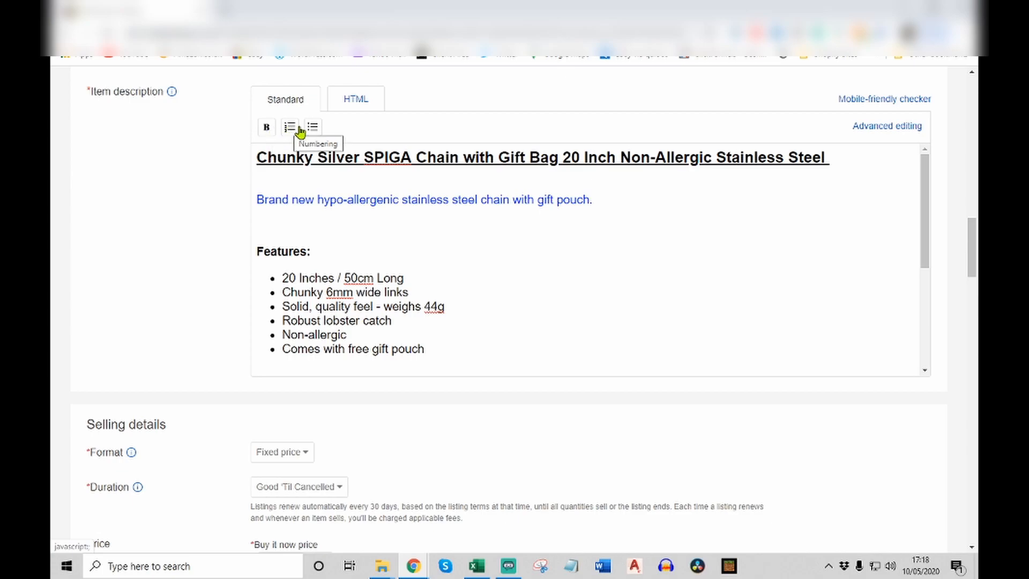
Switch the item description to advanced editing and look through the available fonts.
click(891, 129)
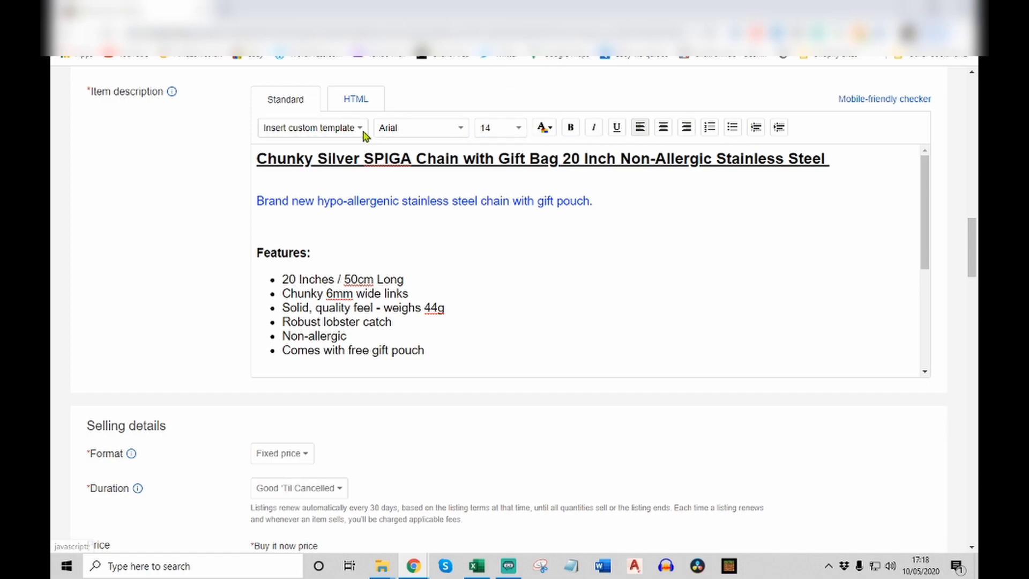
click(431, 128)
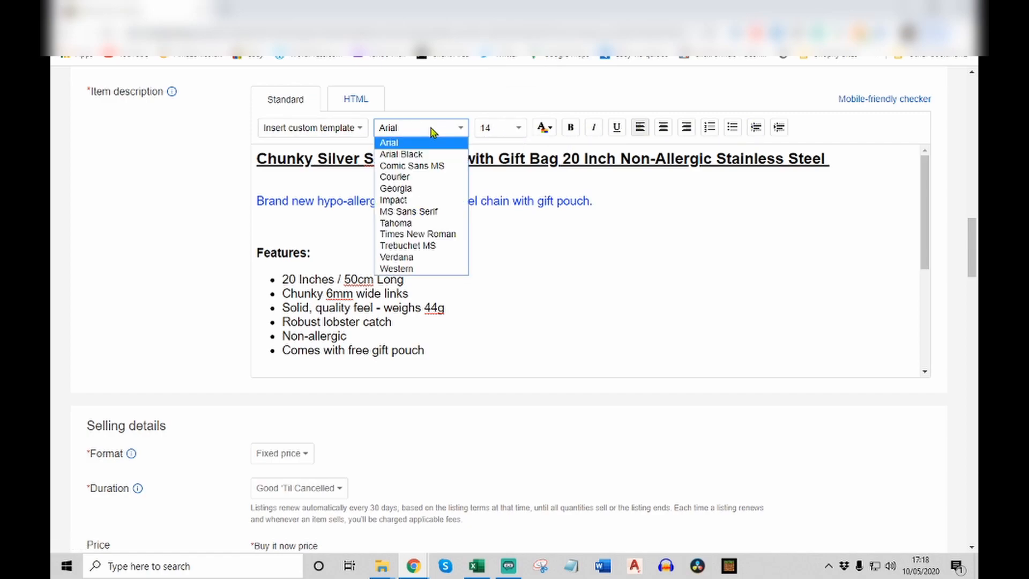
click(833, 132)
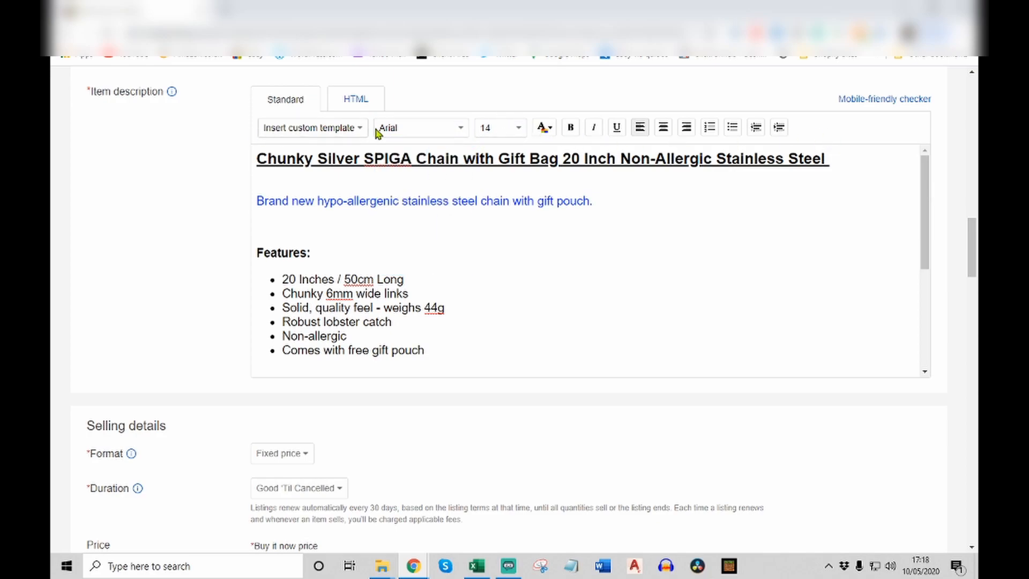
Check the text formatting of the description's title heading and of the blue summary line.
drag(847, 161, 253, 159)
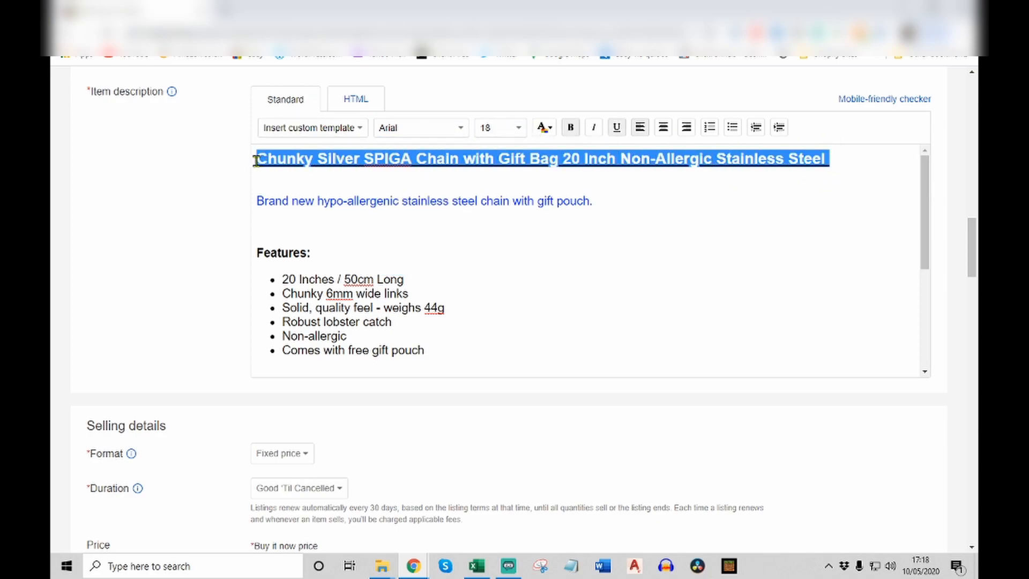
click(617, 127)
click(616, 209)
drag(616, 209, 246, 202)
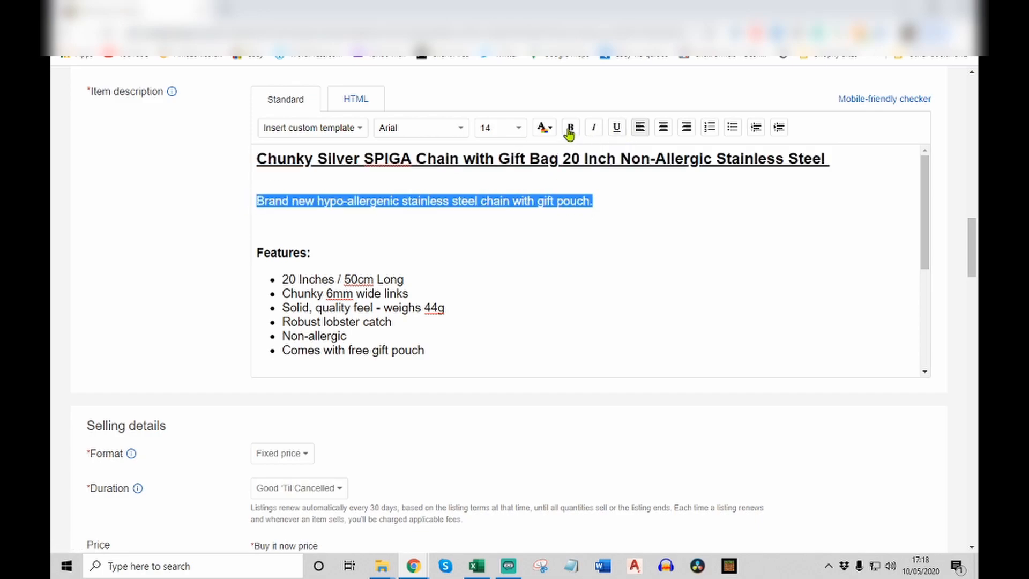
click(484, 231)
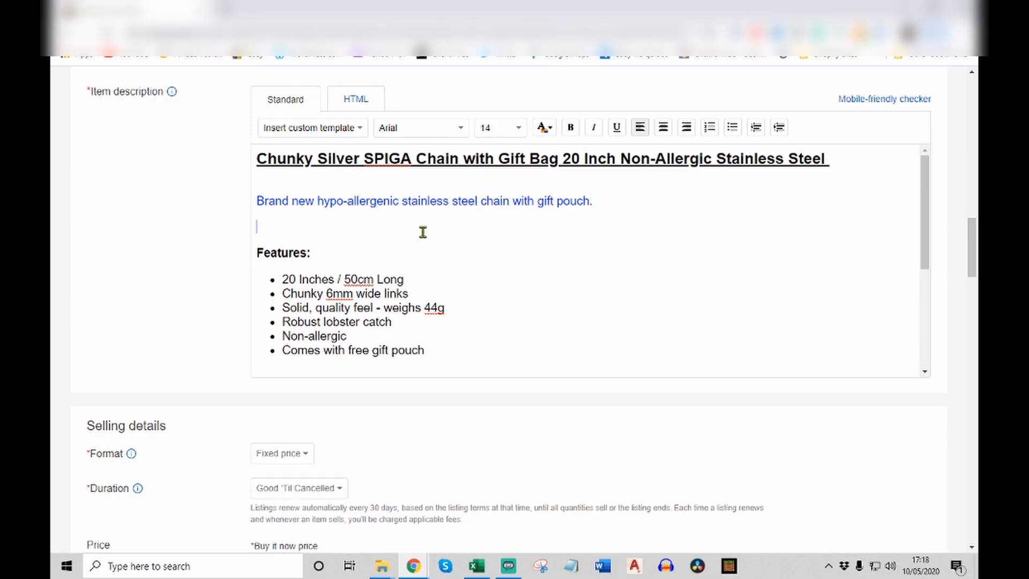
Examine the Features heading in the item description and the text that follows it.
scroll(364, 230, down, 1)
scroll(310, 227, up, 1)
scroll(314, 235, down, 2)
drag(320, 191, 243, 189)
scroll(345, 266, up, 2)
scroll(404, 290, down, 2)
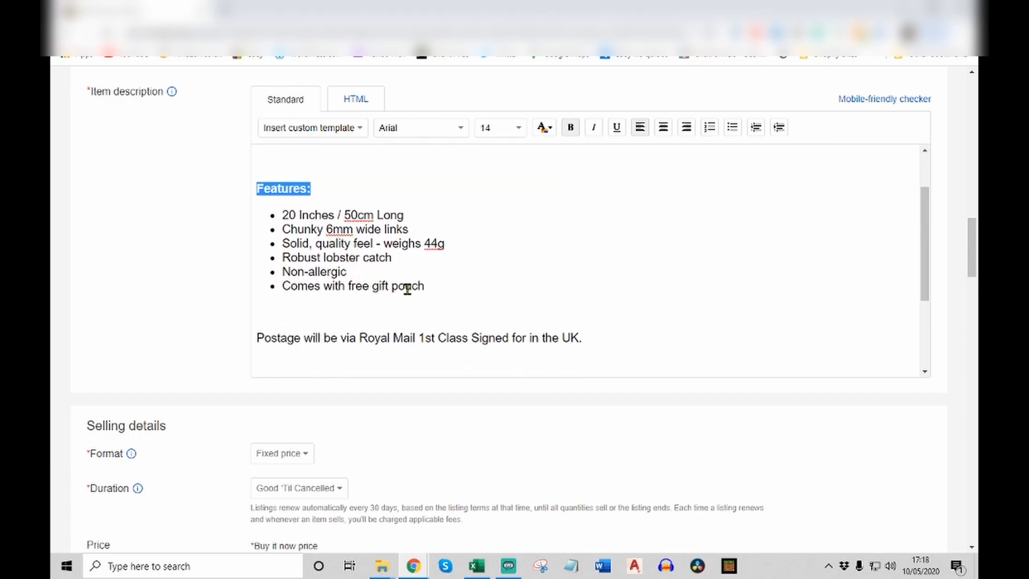
click(428, 284)
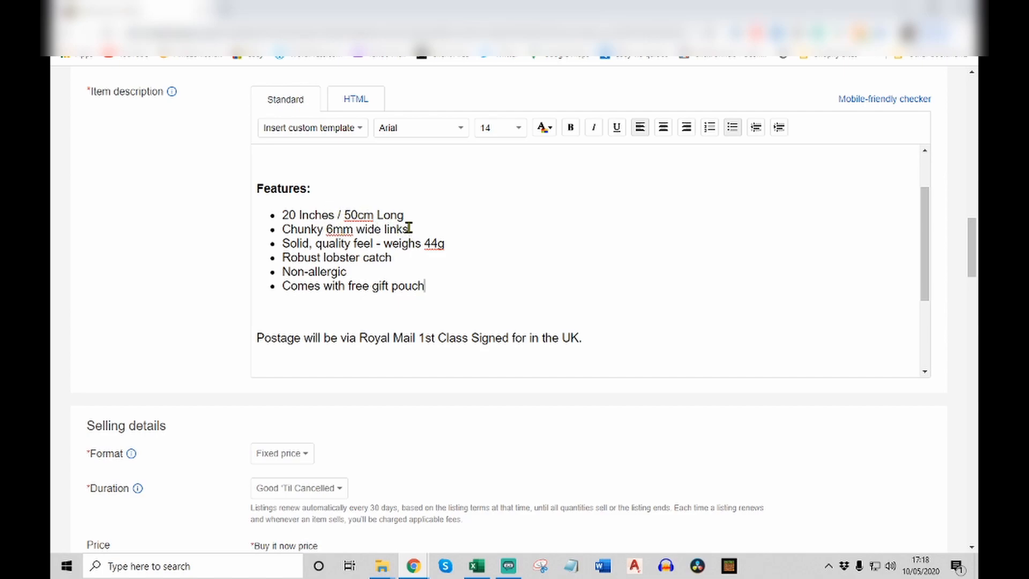
Review the description's bulleted features, from the chain length to the free gift pouch.
click(327, 271)
drag(436, 289, 281, 215)
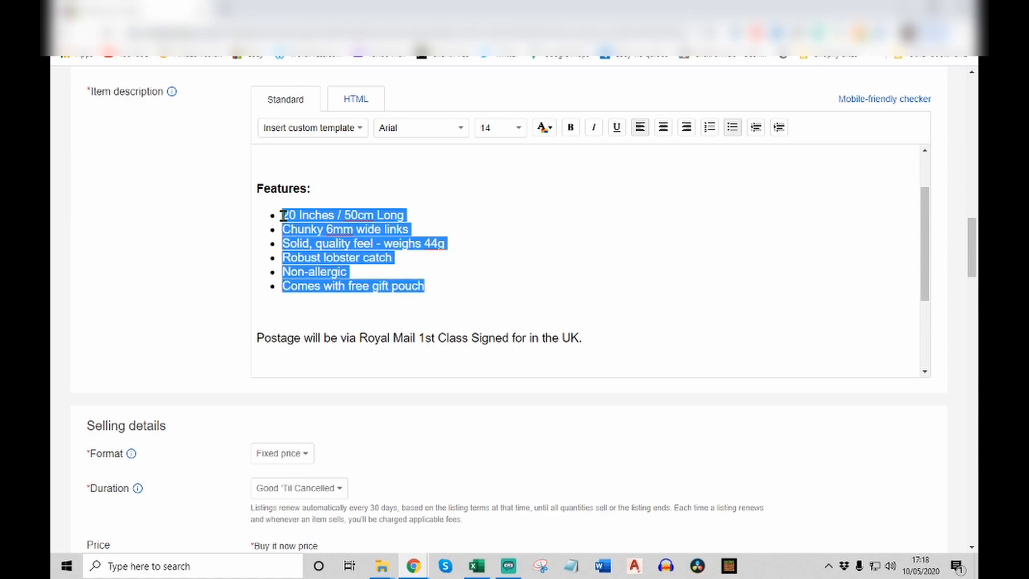
click(500, 277)
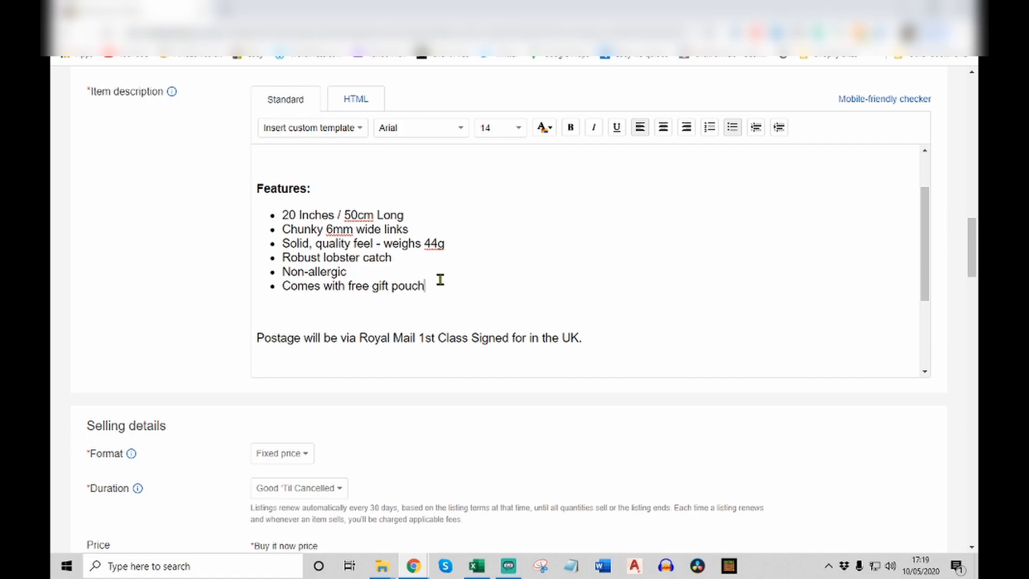
drag(444, 285, 275, 217)
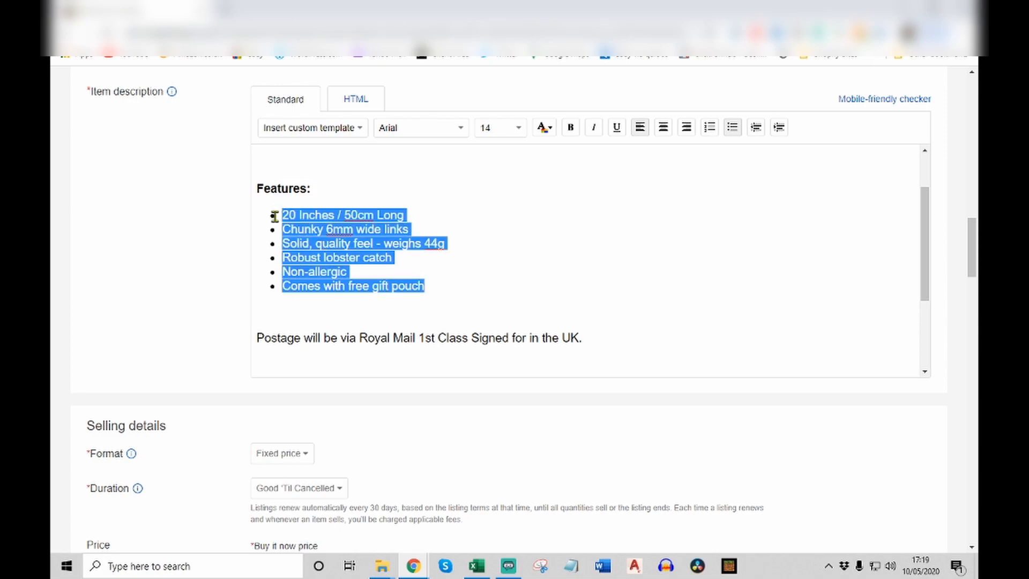
scroll(510, 294, up, 2)
scroll(511, 288, down, 2)
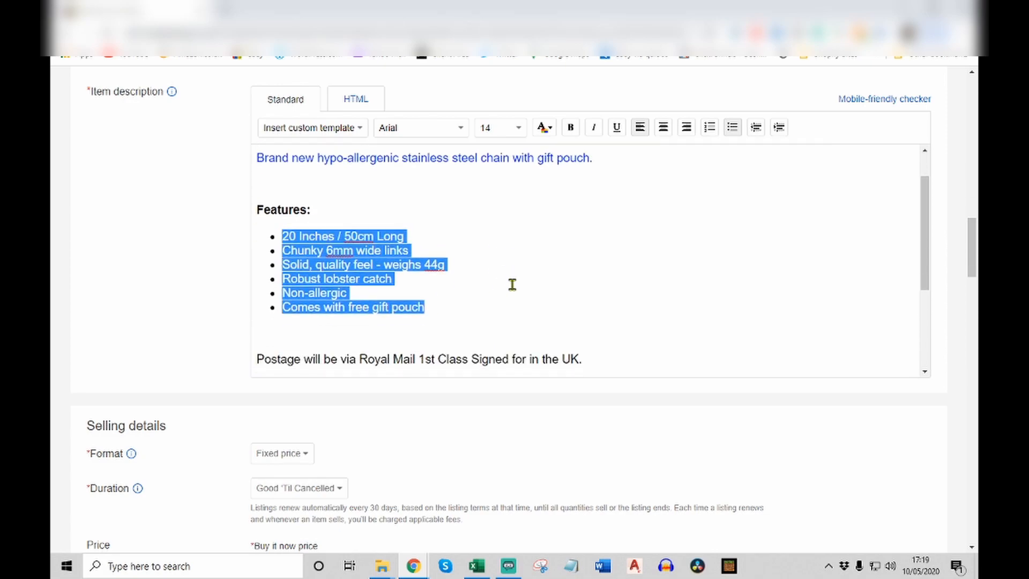
click(511, 290)
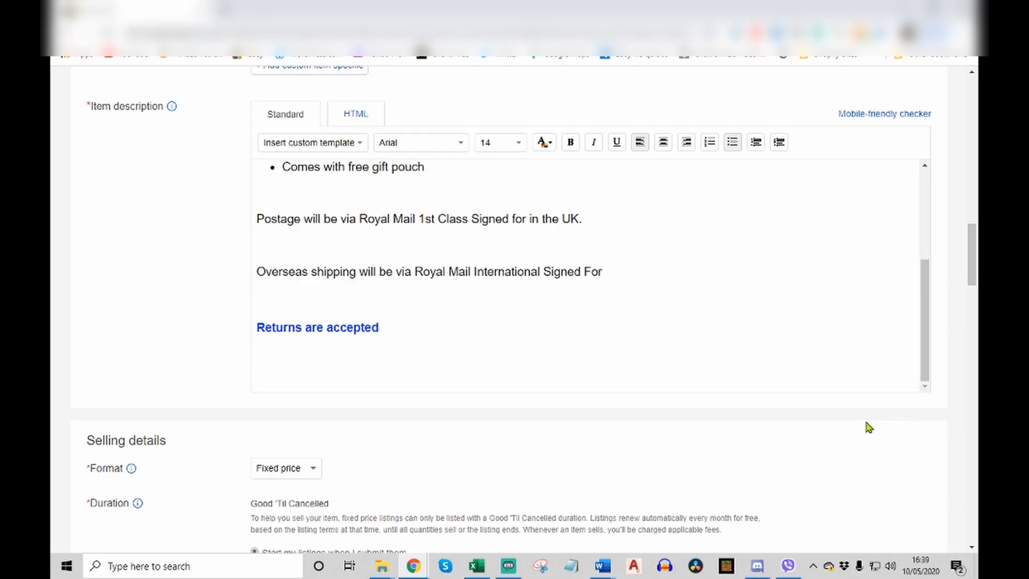
Review the selling details, checking the listing format, duration and Buy it now price.
scroll(867, 418, down, 6)
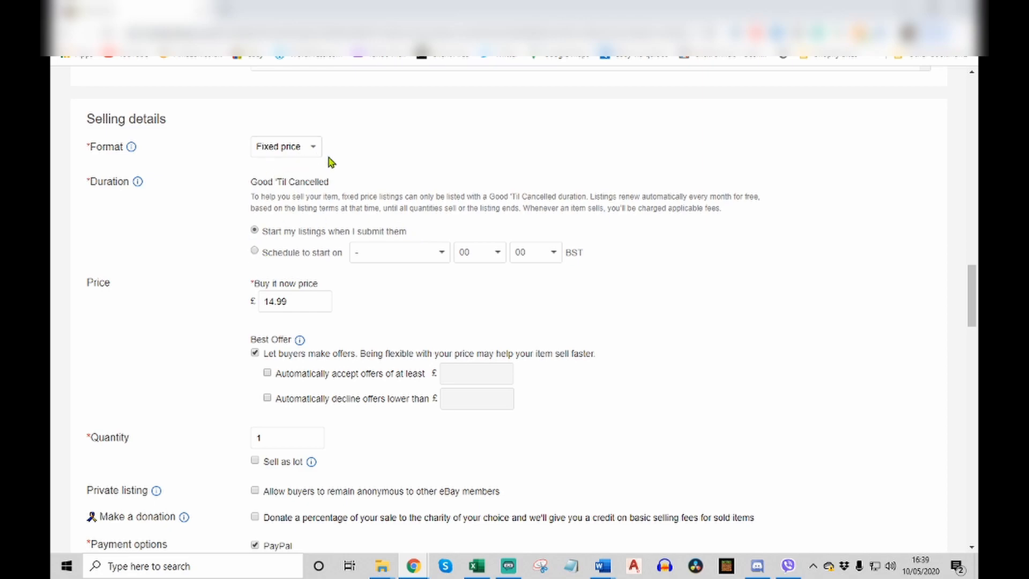
click(301, 155)
click(299, 149)
click(308, 302)
click(383, 307)
scroll(638, 339, down, 1)
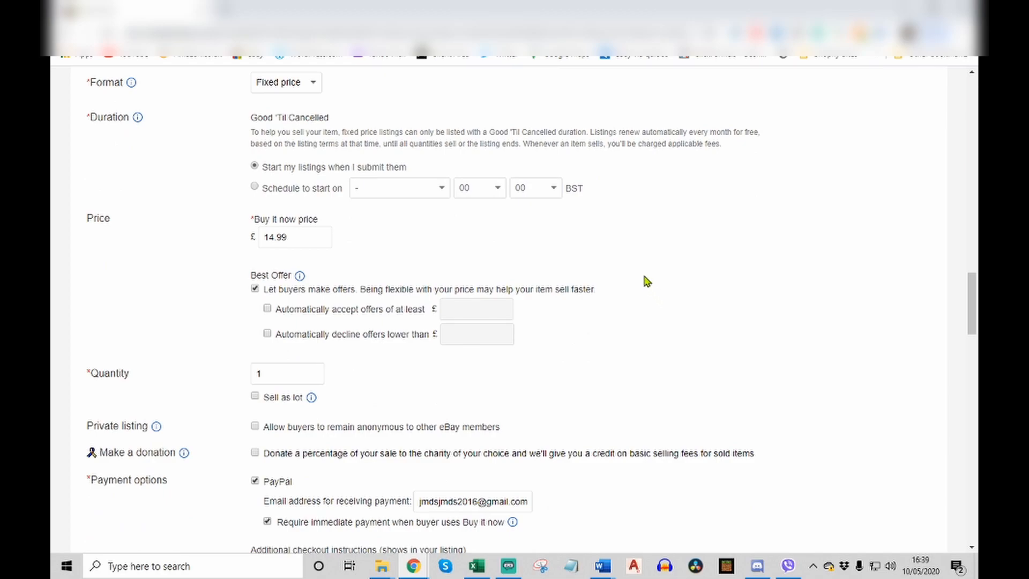
Review the quantity, private listing, donation, payment and return options.
scroll(647, 280, down, 2)
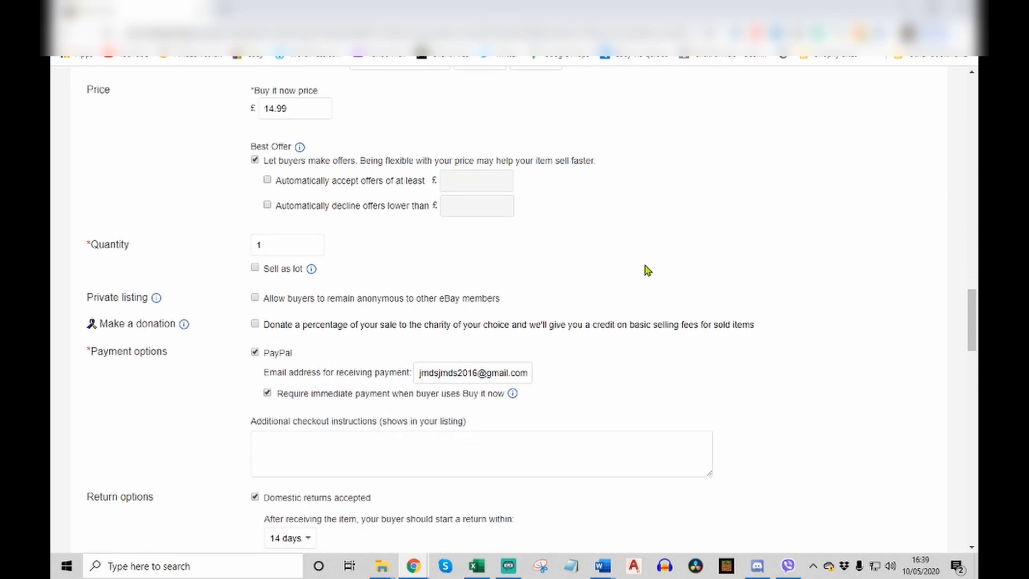
click(276, 244)
click(554, 250)
scroll(715, 215, down, 1)
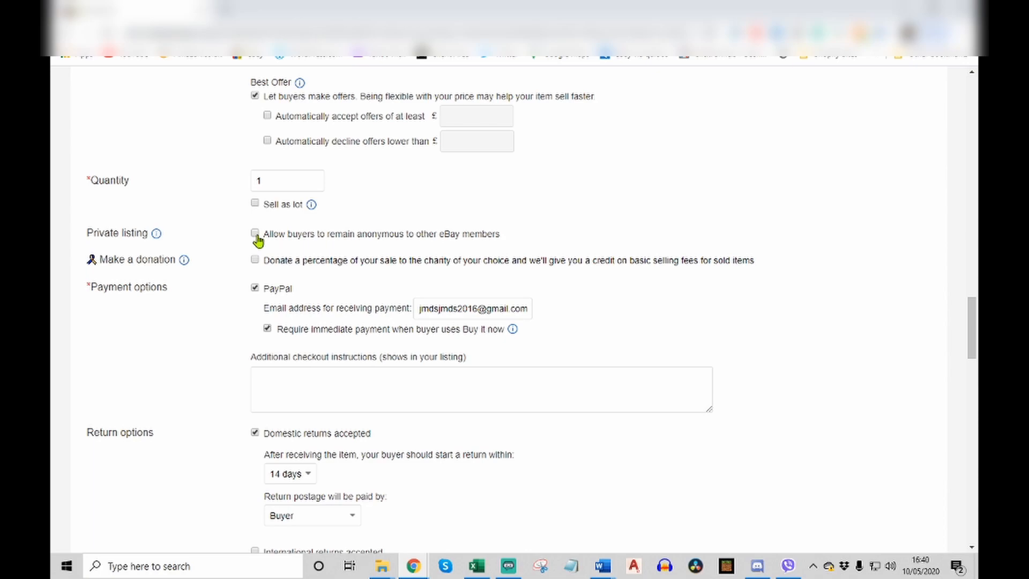
scroll(623, 186, down, 1)
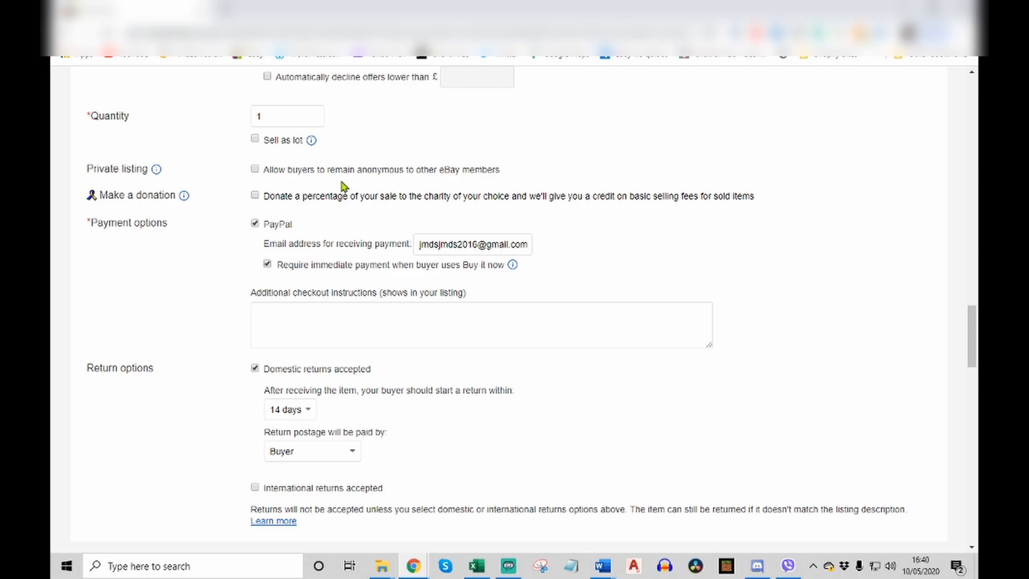
Enable the charity donation for this listing, choosing Cancer Research UK and a donation percentage of 10%.
click(255, 196)
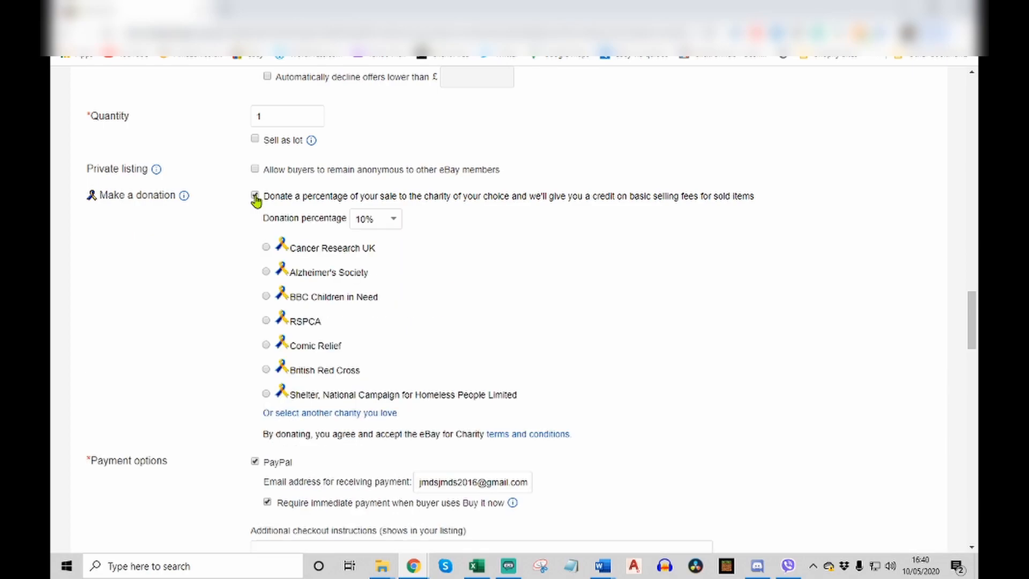
click(266, 247)
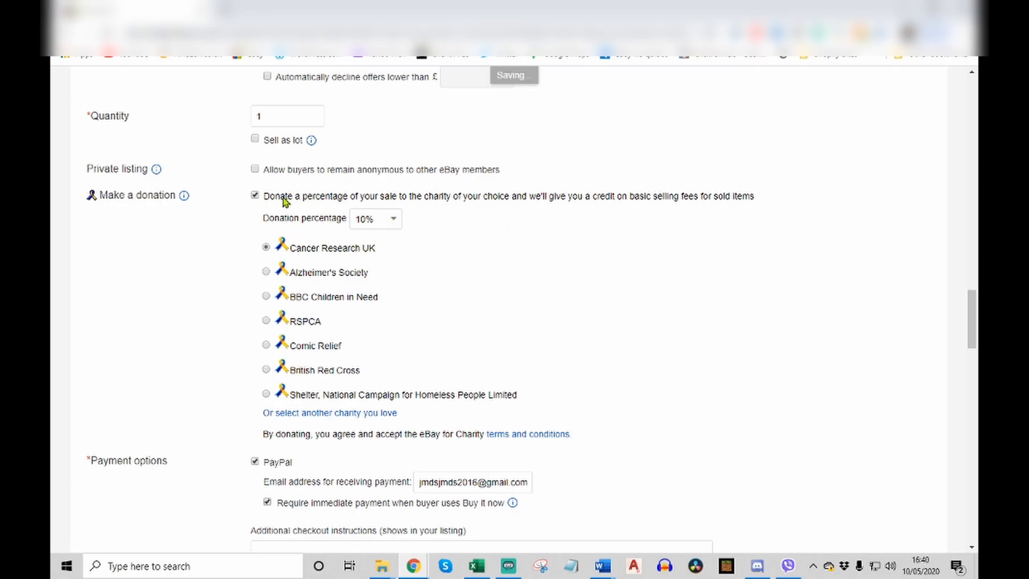
click(393, 219)
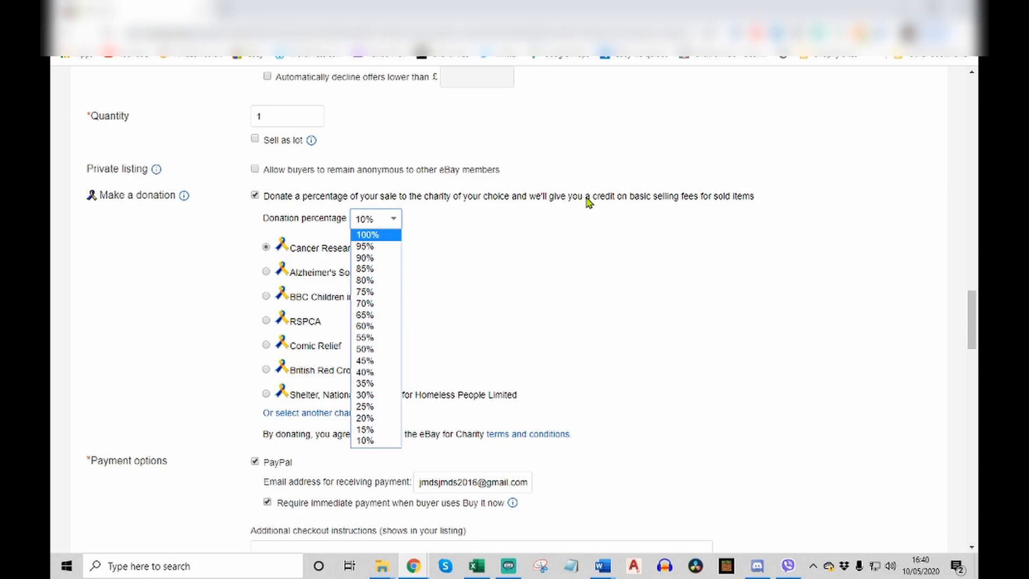
click(549, 170)
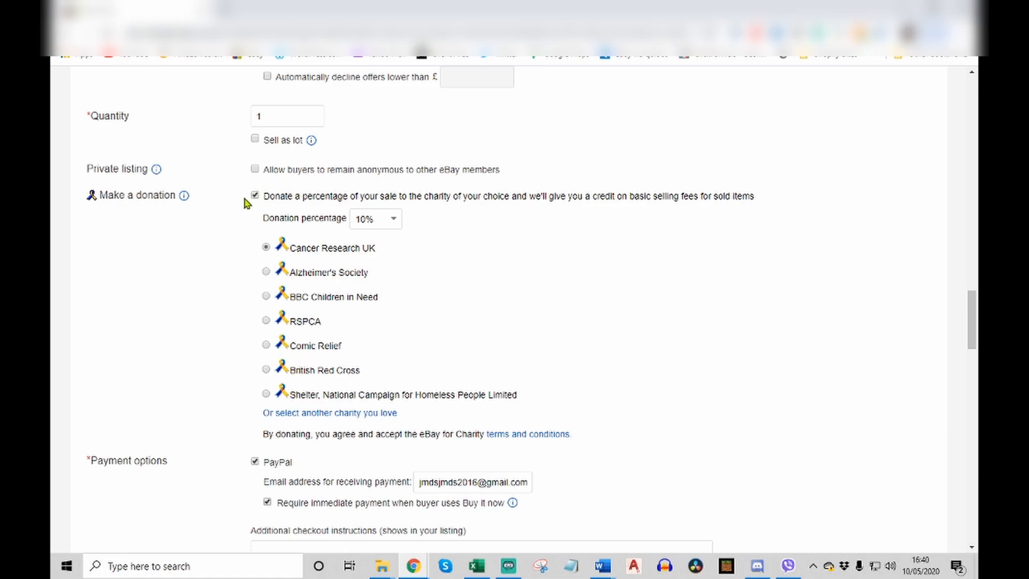
Set the domestic return period to 14 days, with return postage paid by the buyer.
scroll(681, 252, down, 3)
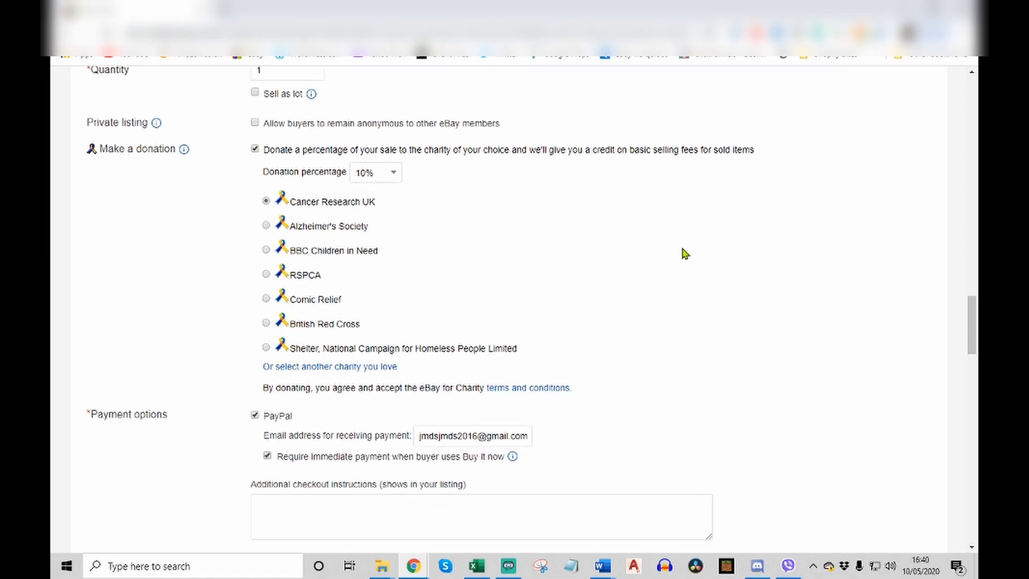
scroll(692, 242, down, 3)
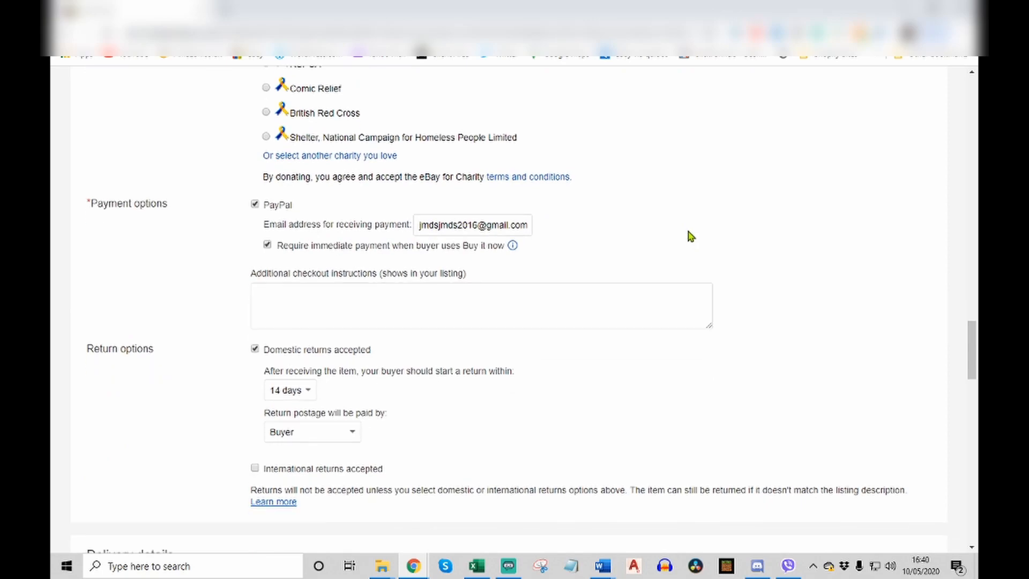
scroll(691, 237, down, 2)
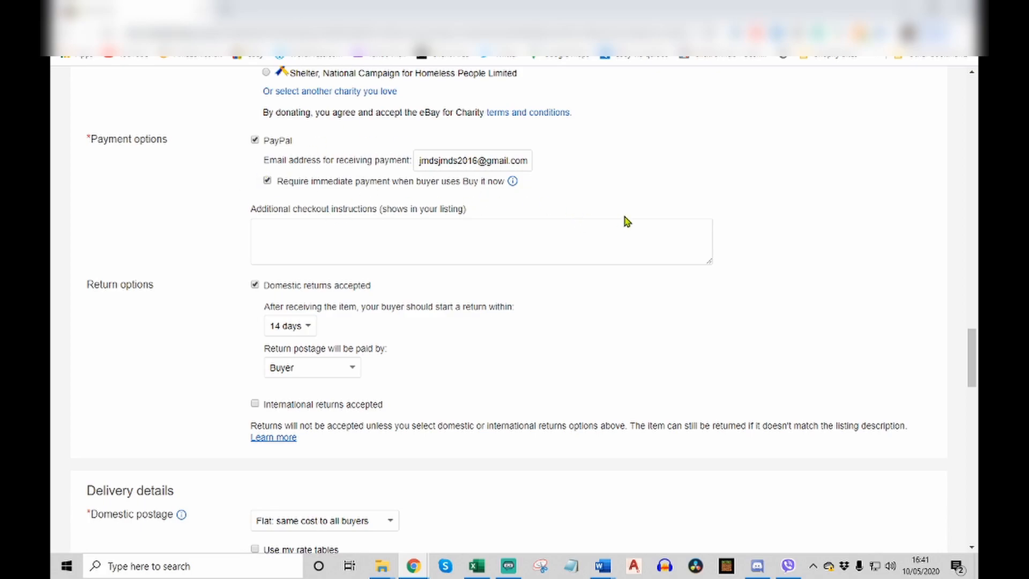
scroll(622, 223, down, 3)
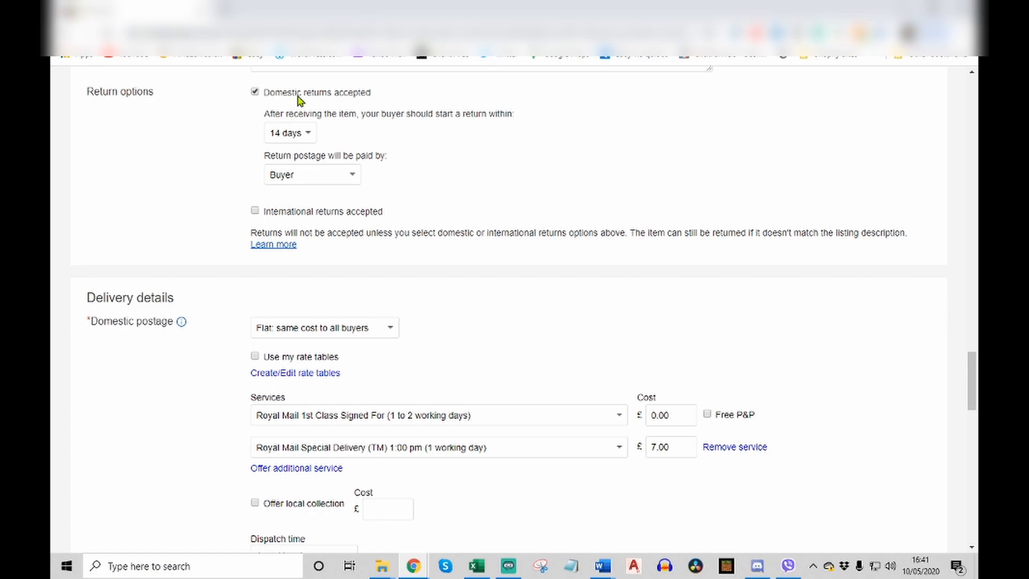
click(297, 132)
click(301, 150)
click(332, 183)
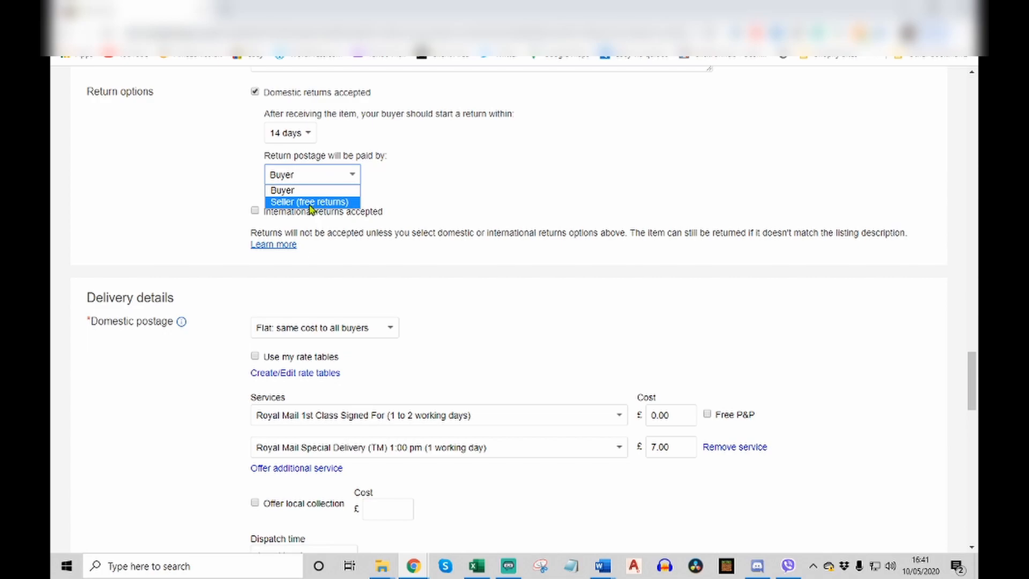
click(322, 189)
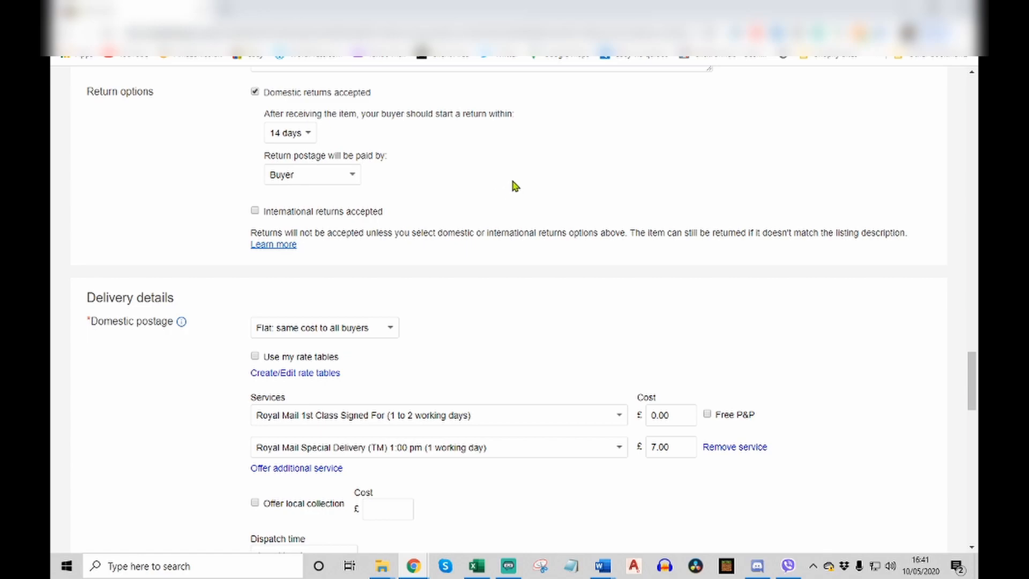
Examine the international returns option and the note on when returns are accepted.
scroll(523, 217, up, 1)
scroll(524, 220, down, 1)
scroll(669, 237, down, 1)
scroll(750, 244, down, 1)
scroll(884, 248, down, 1)
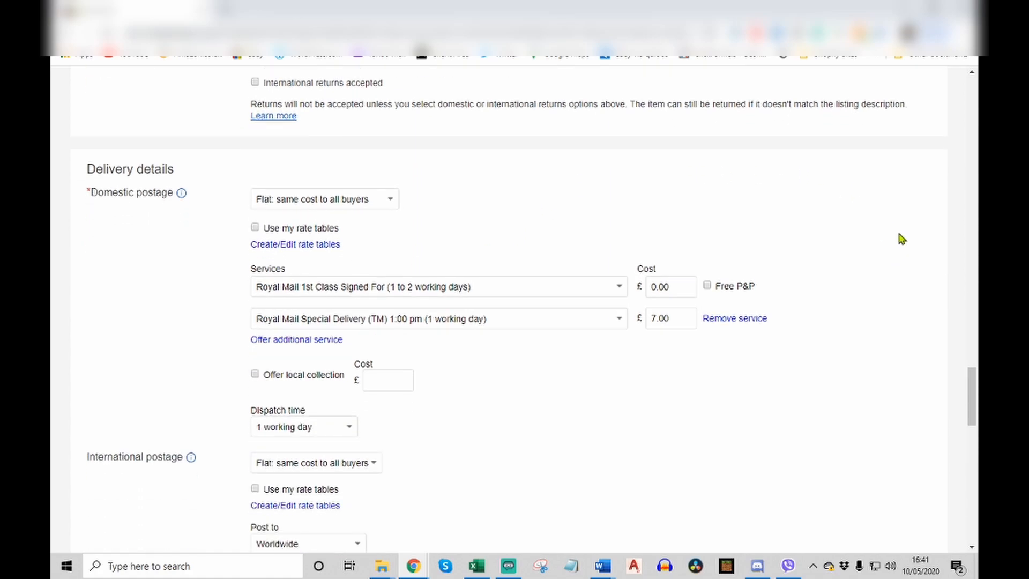
scroll(900, 236, up, 3)
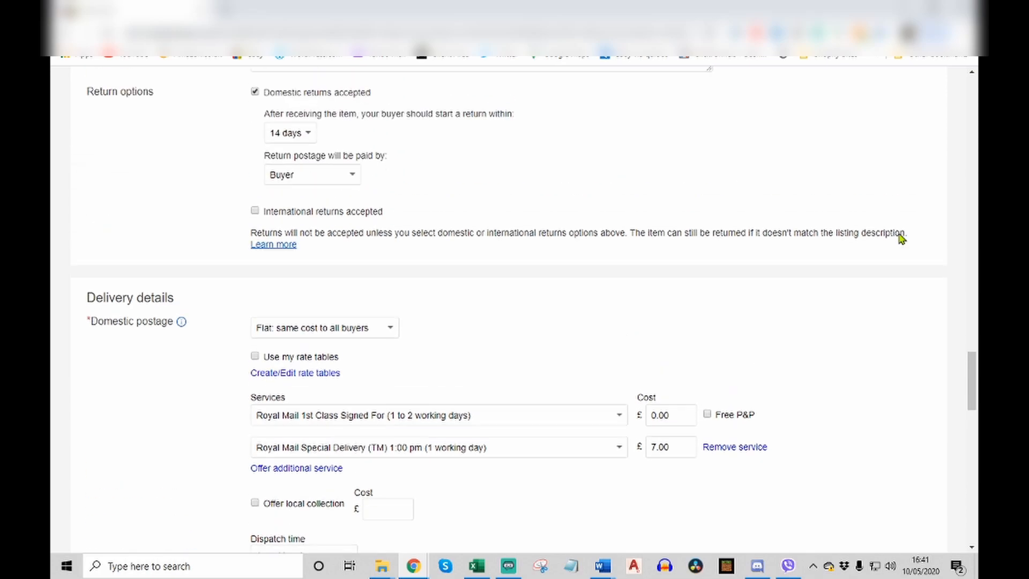
scroll(880, 317, down, 2)
scroll(884, 319, up, 1)
scroll(869, 316, down, 1)
scroll(868, 316, down, 1)
scroll(866, 315, up, 1)
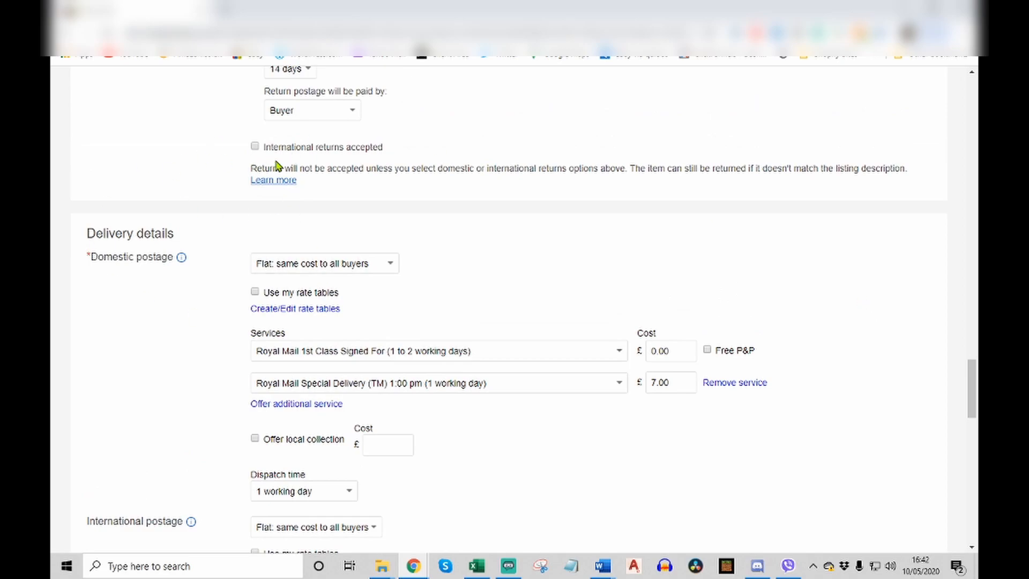
Set the domestic postage type to Flat: same cost to all buyers.
scroll(520, 231, down, 2)
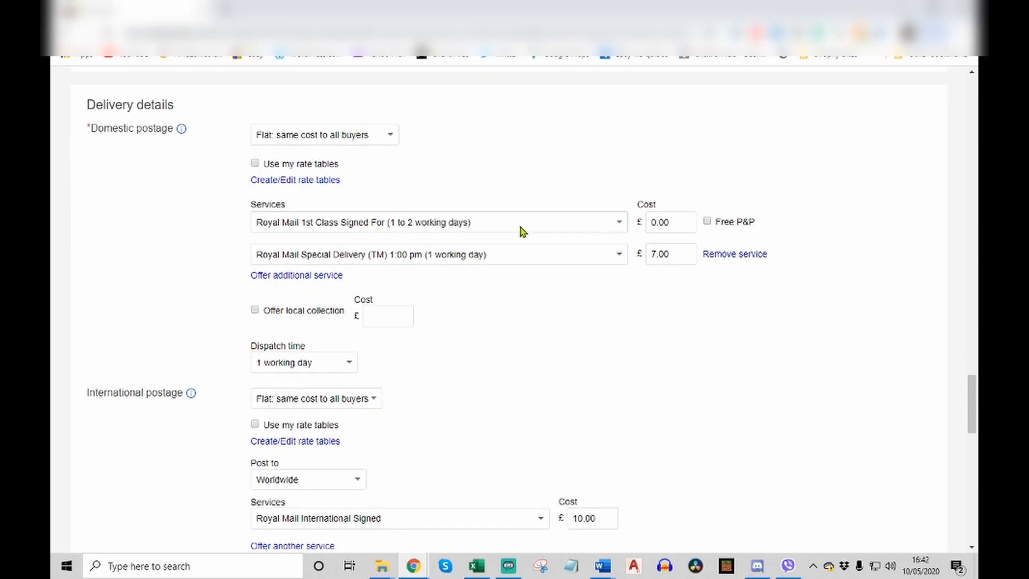
scroll(608, 217, up, 2)
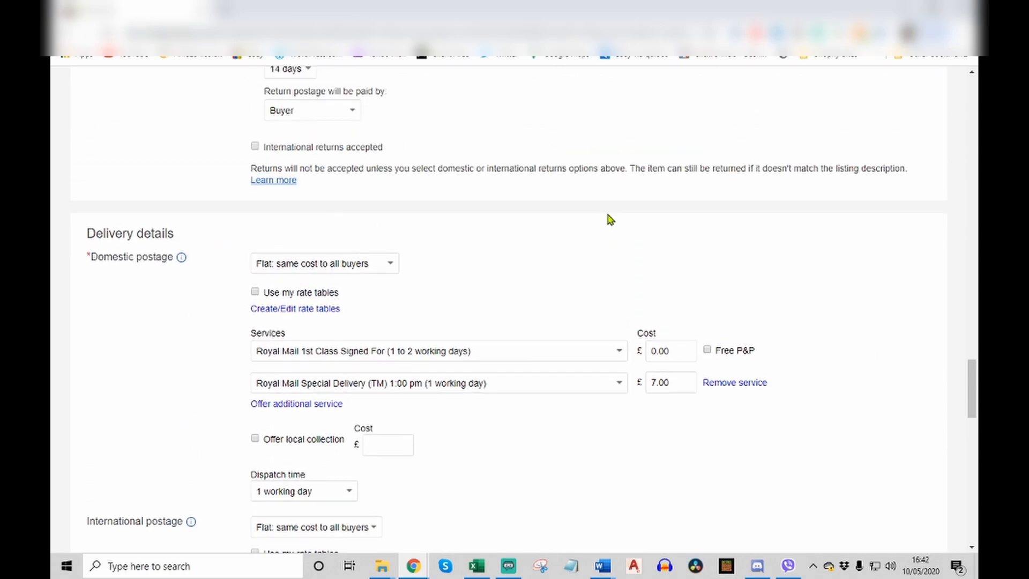
scroll(820, 236, down, 1)
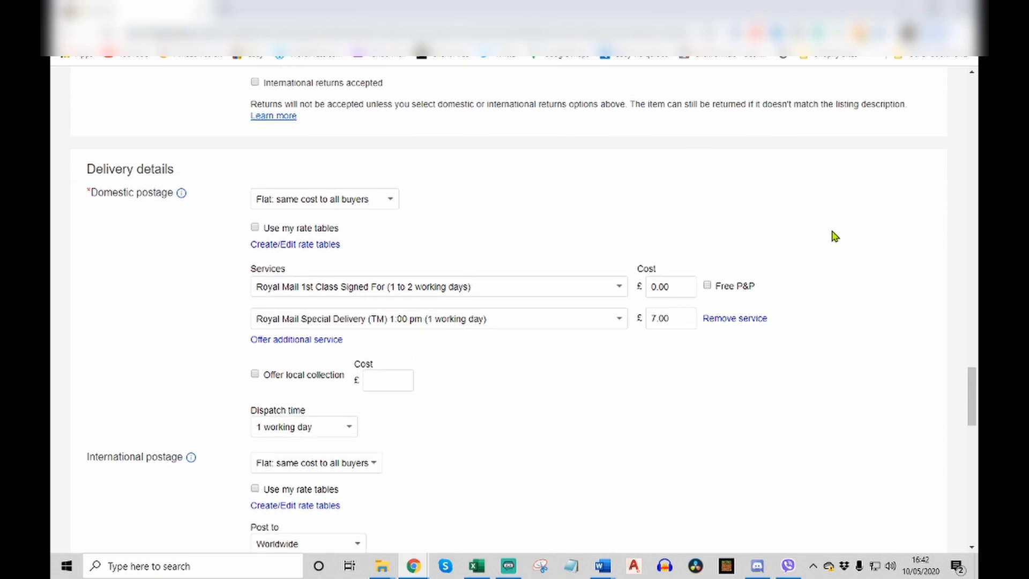
scroll(835, 237, down, 1)
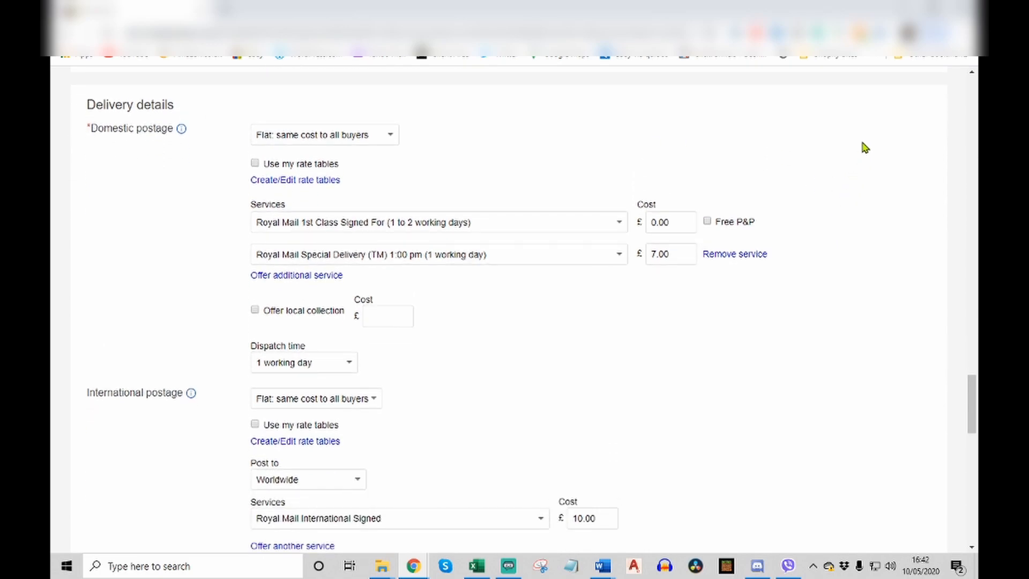
click(360, 138)
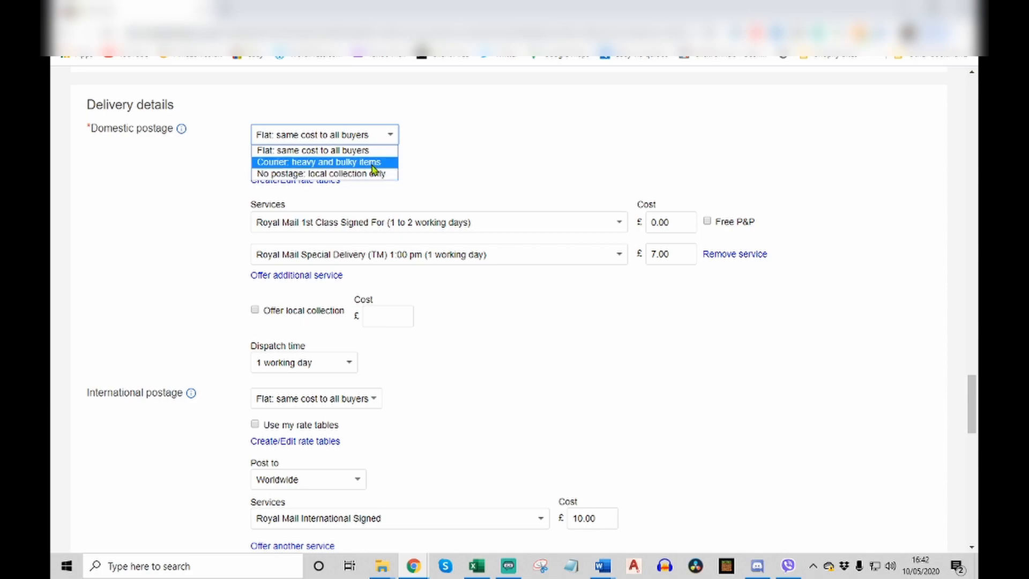
click(366, 156)
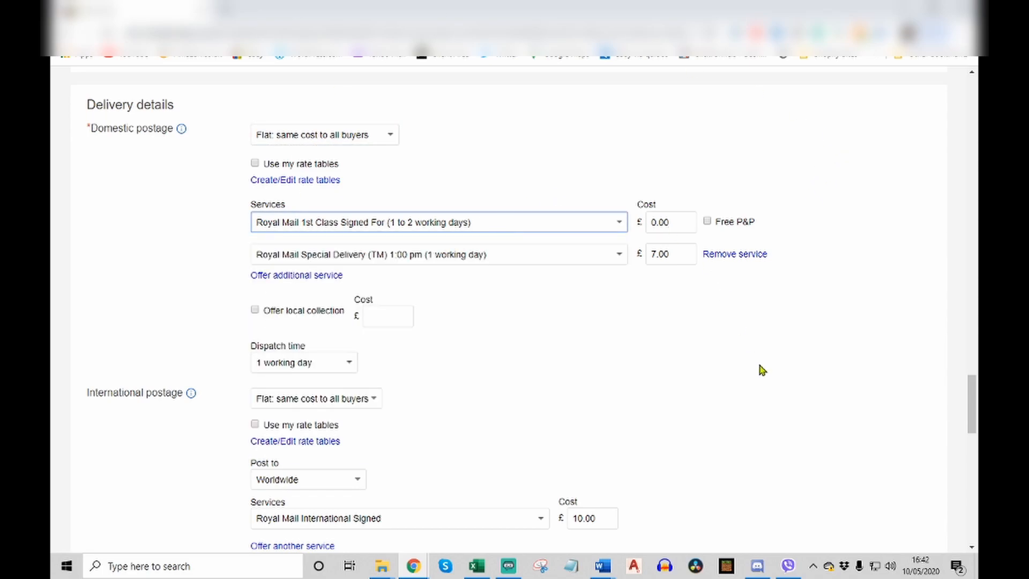
Review the item description and the selling details again before returning to the domestic postage services.
scroll(818, 397, up, 12)
scroll(823, 399, up, 10)
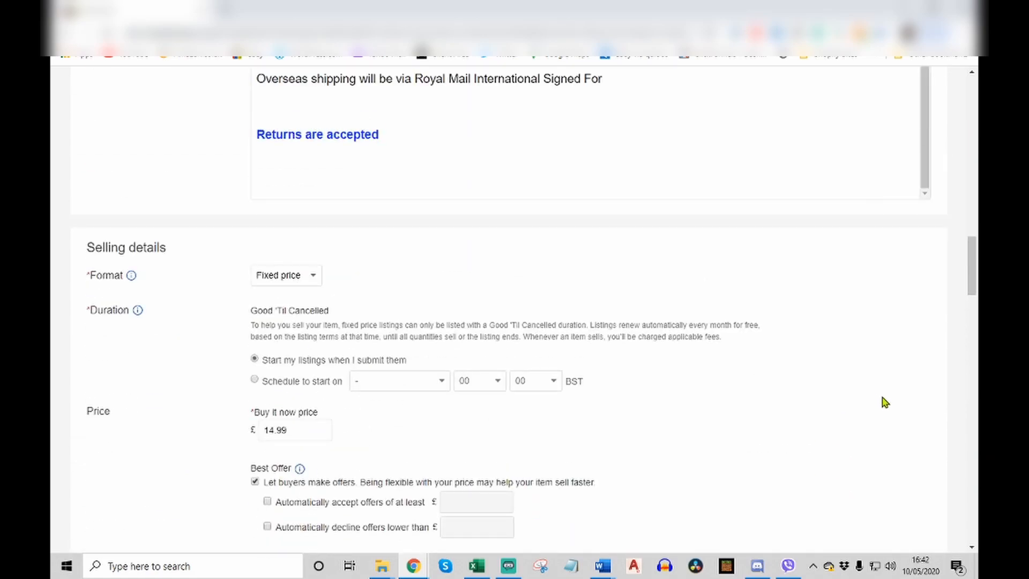
scroll(933, 402, down, 4)
scroll(790, 349, up, 7)
scroll(831, 351, down, 3)
scroll(830, 352, up, 3)
scroll(906, 191, down, 1)
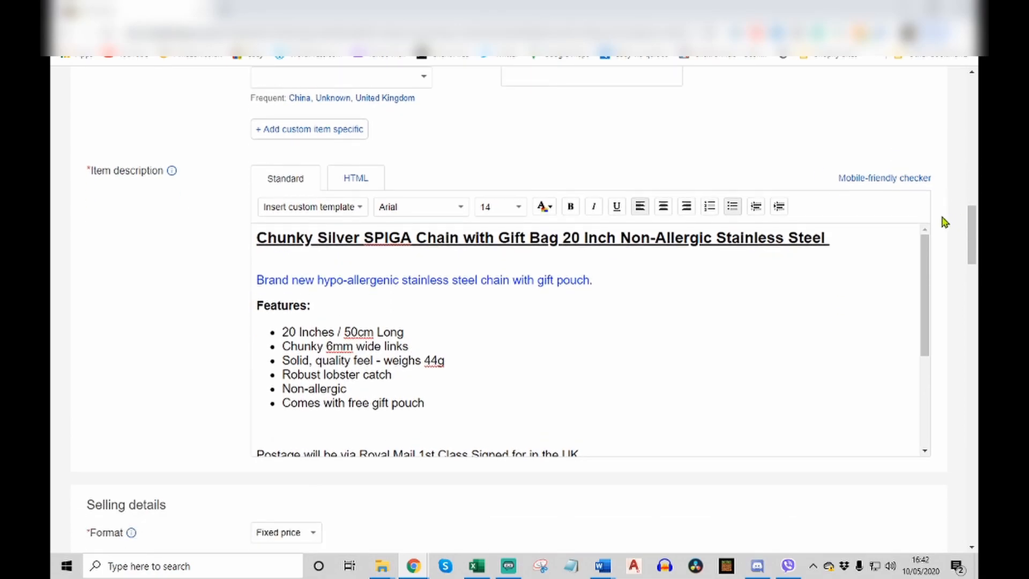
scroll(944, 223, down, 10)
scroll(890, 290, up, 3)
scroll(890, 327, up, 10)
scroll(943, 358, down, 10)
scroll(935, 358, down, 5)
scroll(931, 359, down, 6)
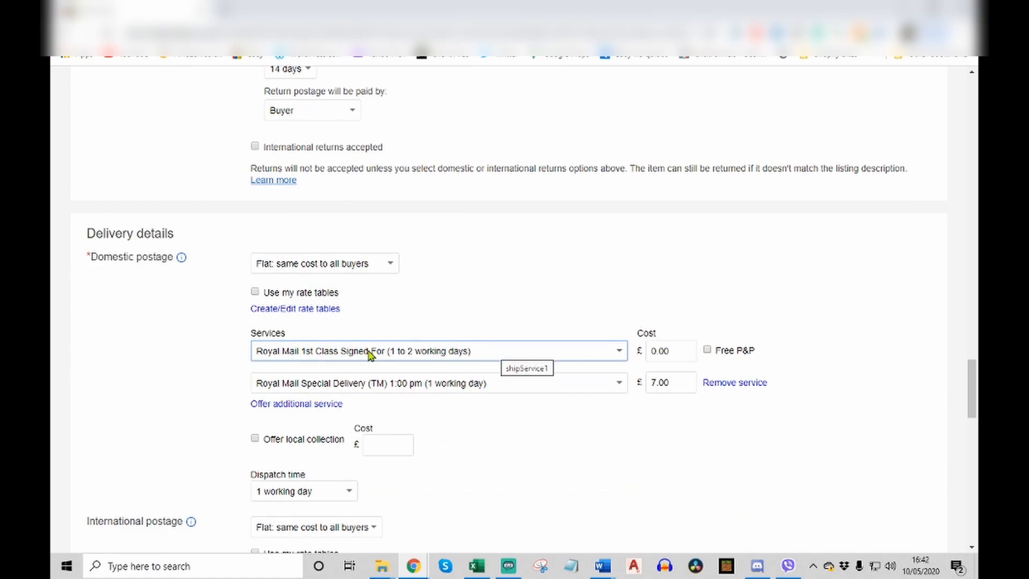
Offer free P&P on the Royal Mail 1st Class Signed For domestic service.
scroll(758, 306, down, 2)
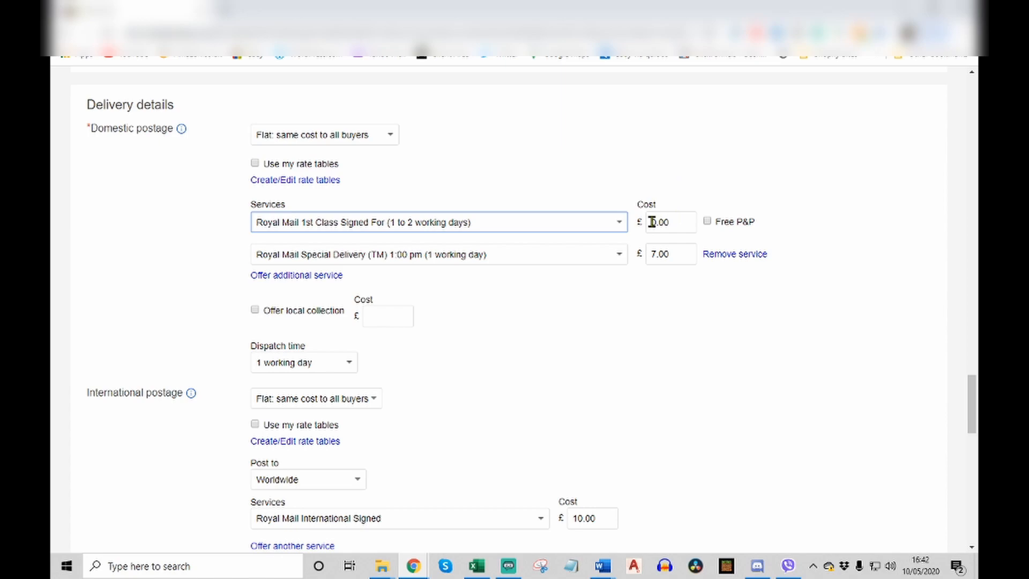
click(707, 221)
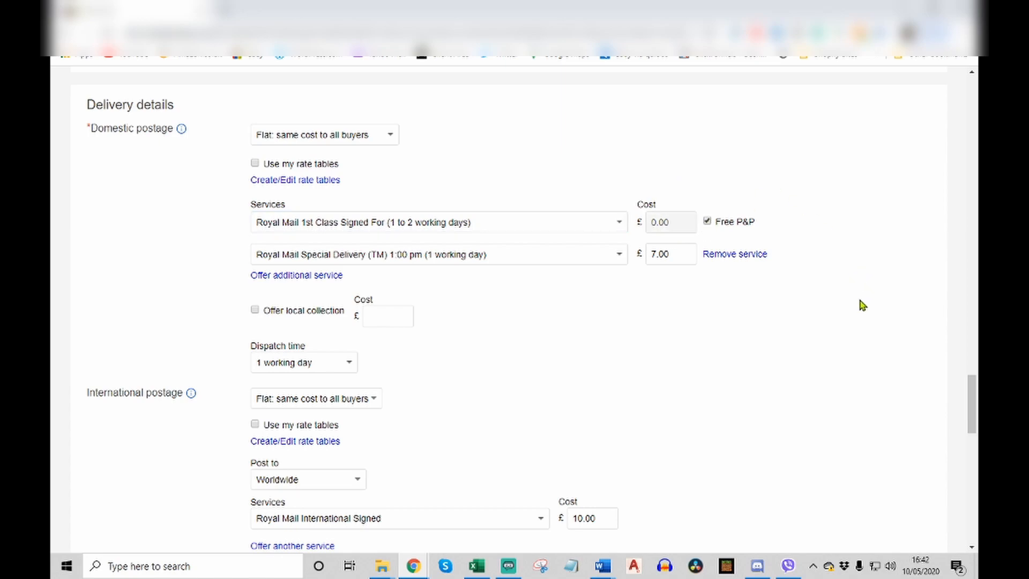
scroll(846, 388, up, 1)
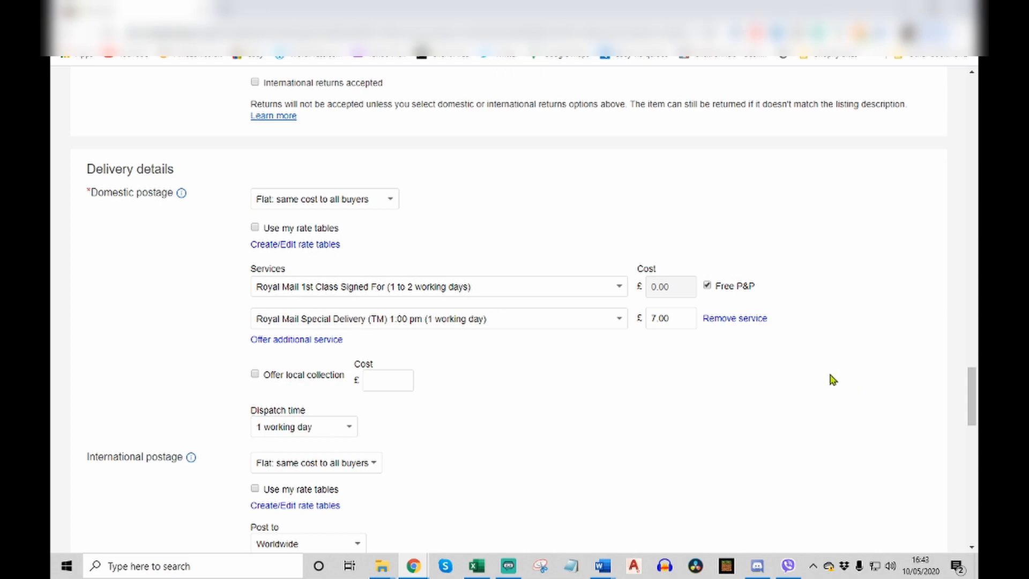
scroll(834, 377, down, 1)
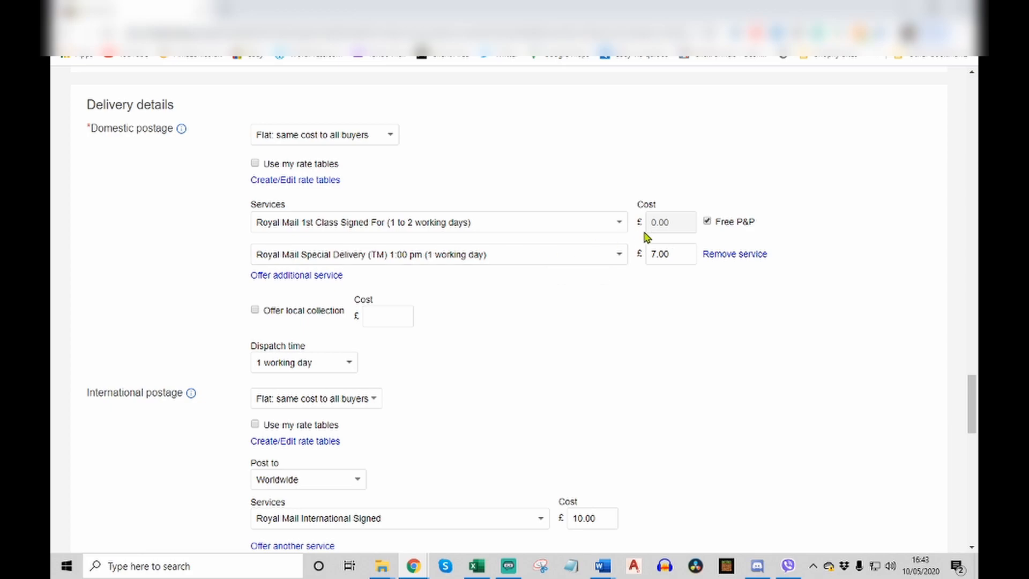
Review the Special Delivery cost, dispatch time, international postage settings, and package weight and dimensions.
click(684, 255)
scroll(793, 308, down, 1)
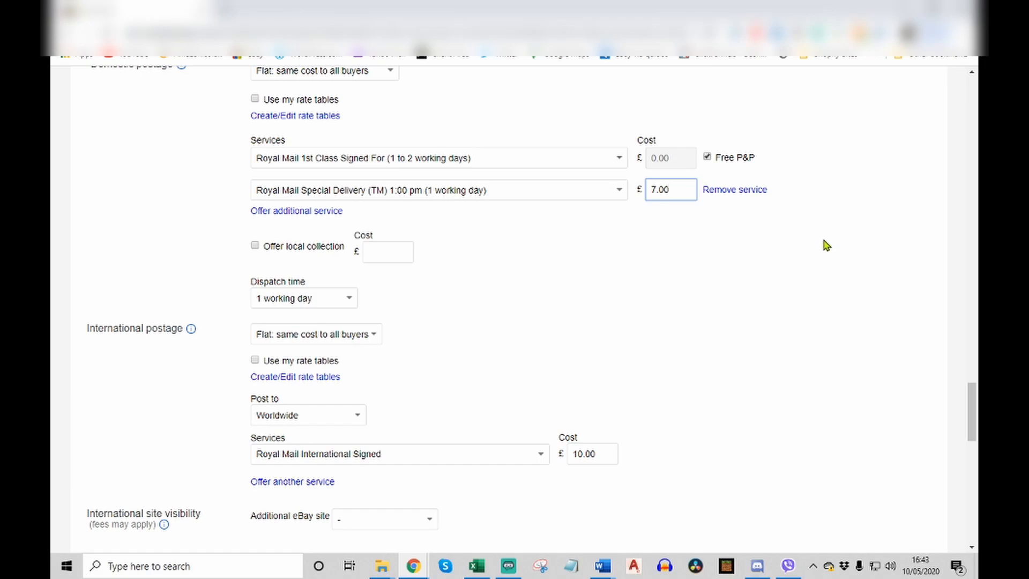
click(731, 276)
scroll(742, 272, down, 2)
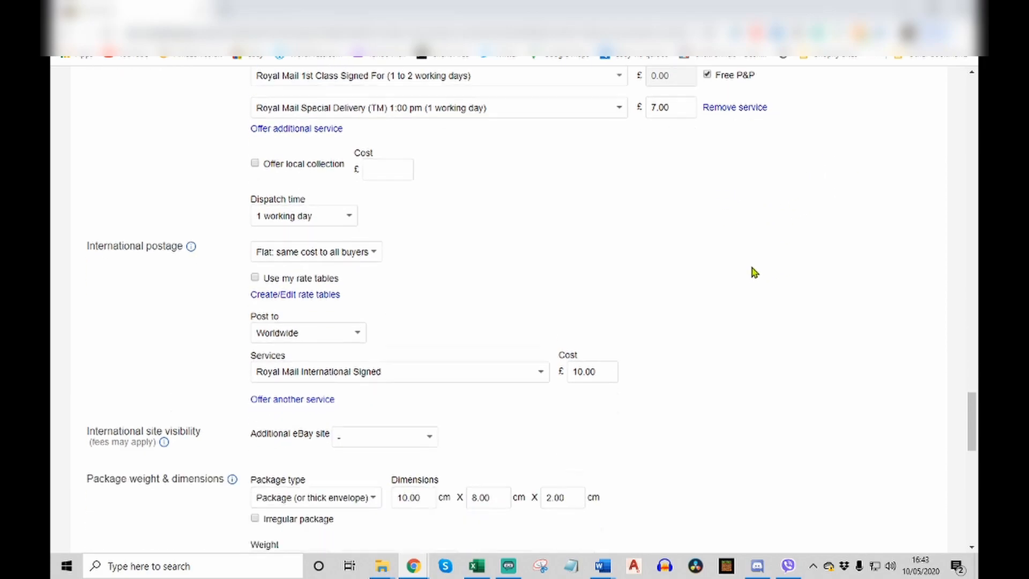
scroll(754, 269, up, 1)
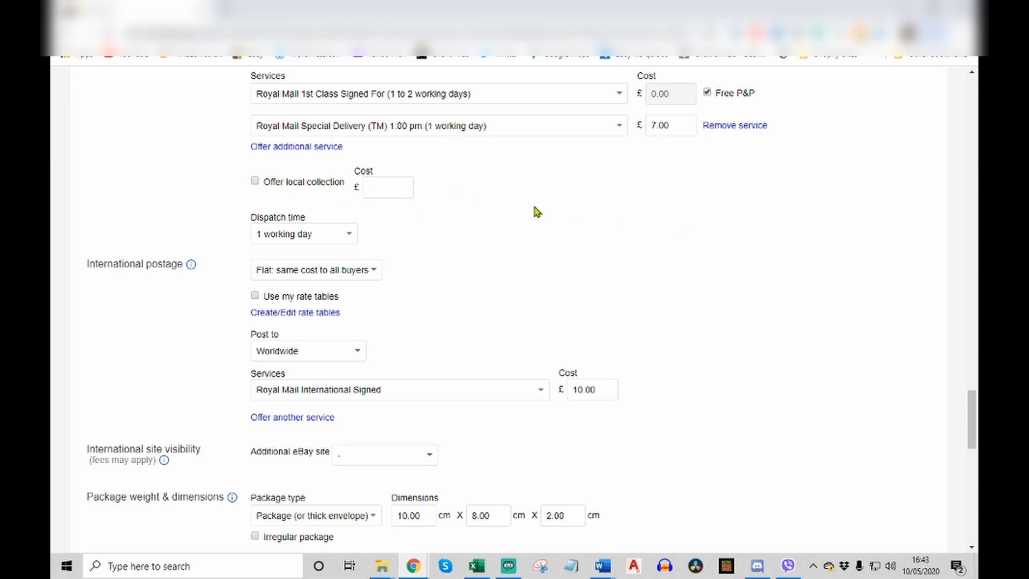
scroll(552, 219, down, 1)
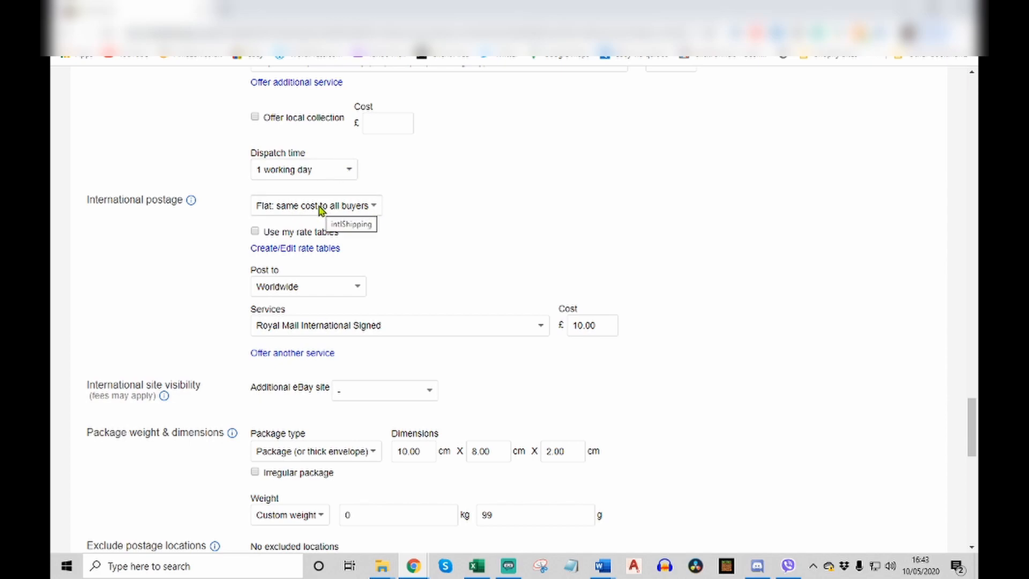
scroll(576, 211, down, 2)
scroll(700, 232, up, 2)
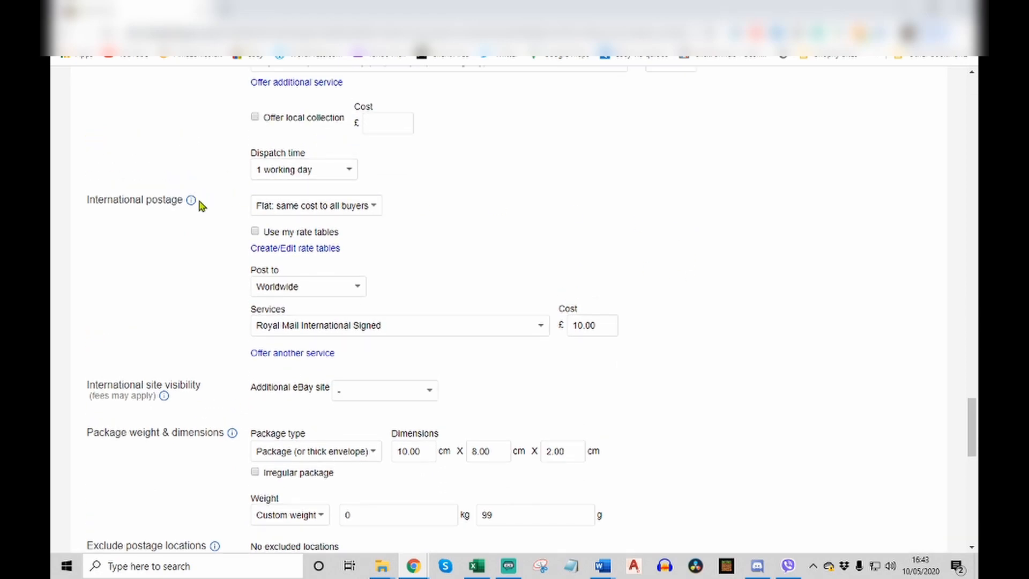
Change the international postage service to Royal Mail International Tracked and select its cost field.
click(472, 331)
scroll(397, 204, up, 1)
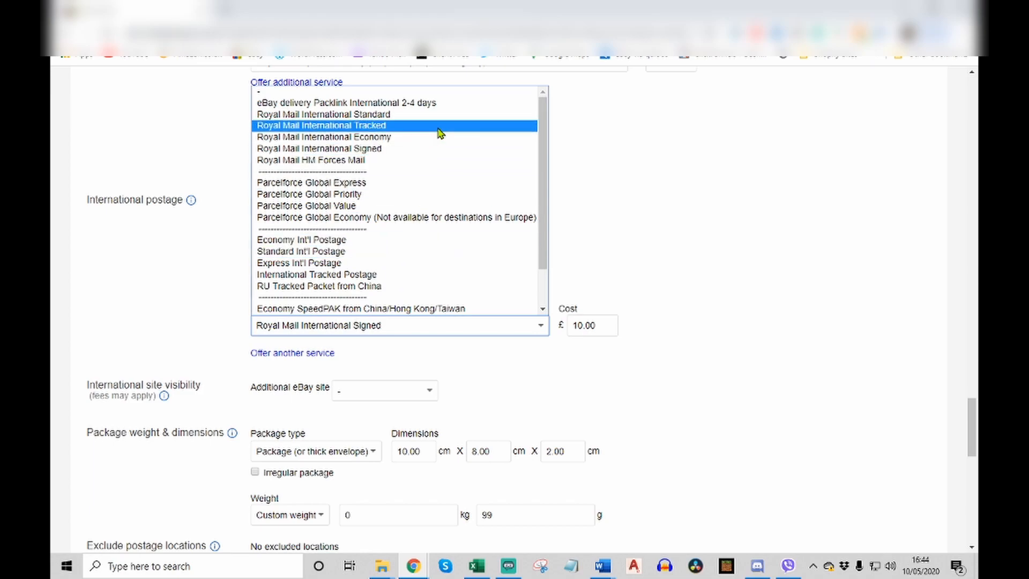
click(404, 129)
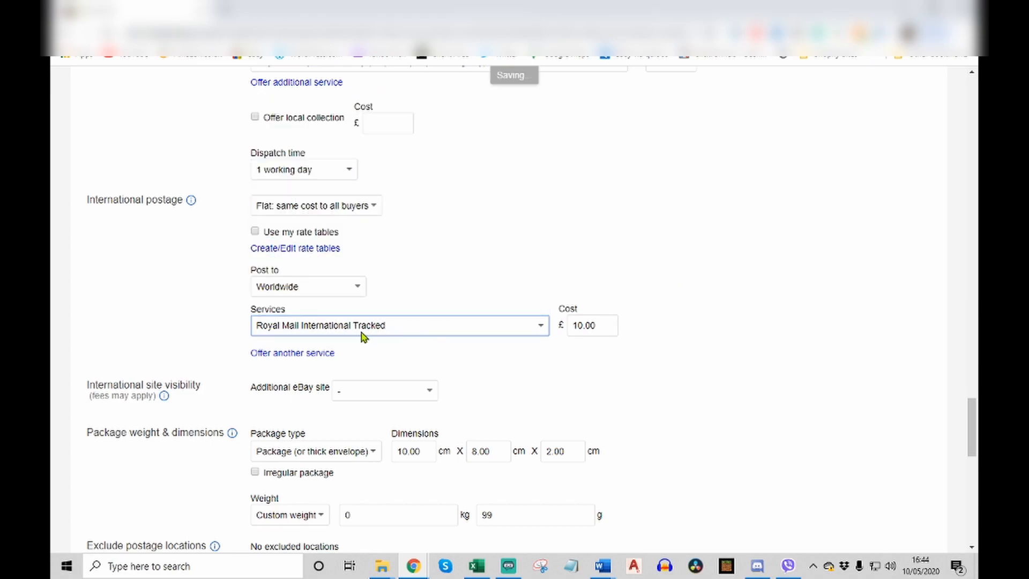
click(594, 324)
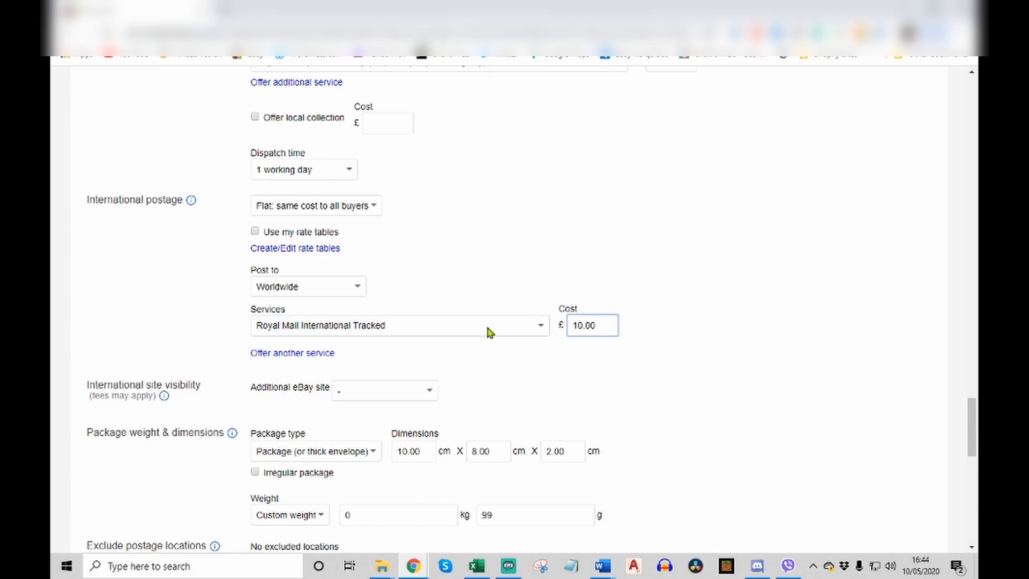
Compare the postage wording in the item description with the domestic and international postage services and costs.
scroll(731, 405, up, 15)
scroll(748, 419, up, 20)
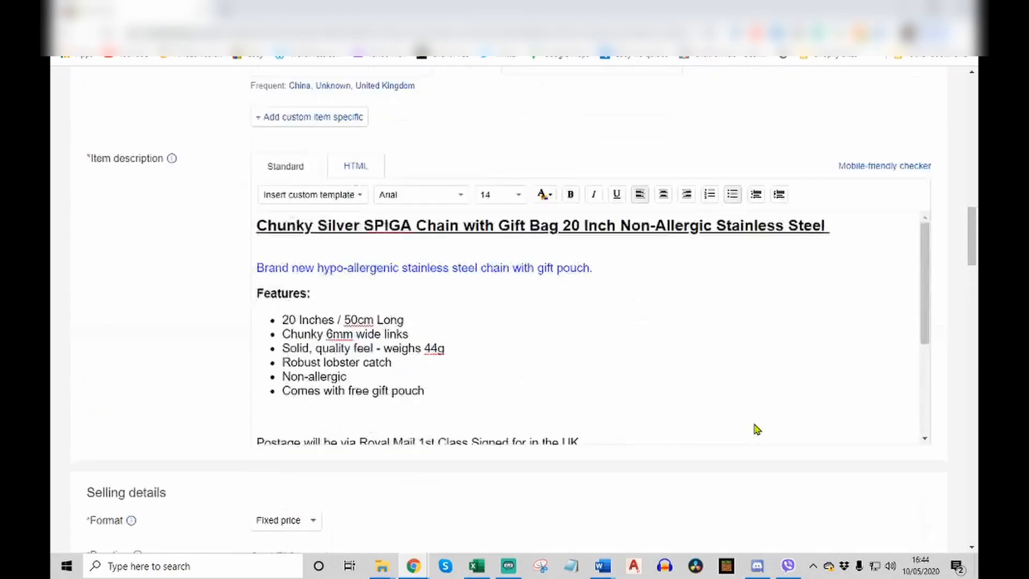
scroll(826, 443, down, 10)
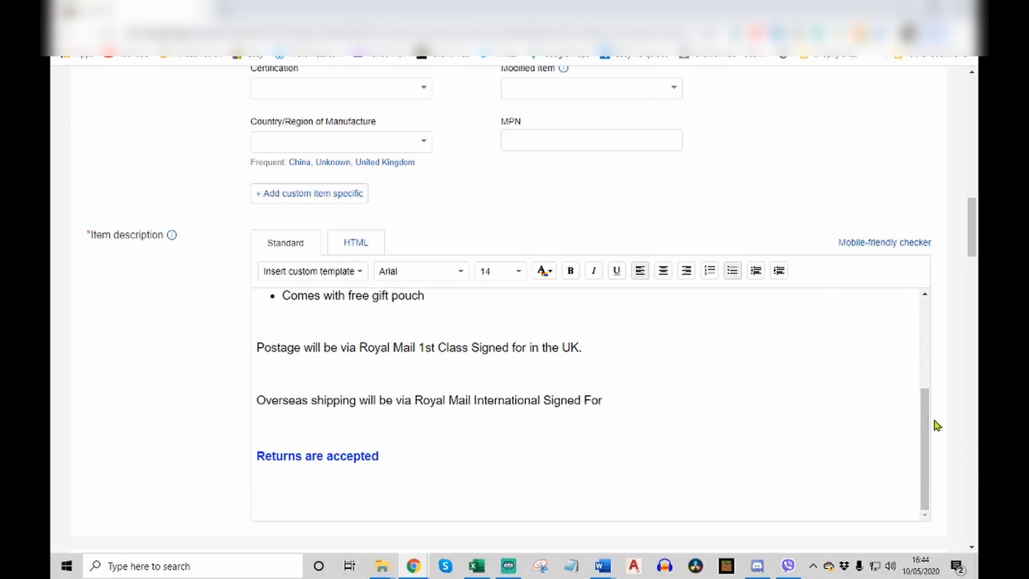
scroll(935, 425, down, 15)
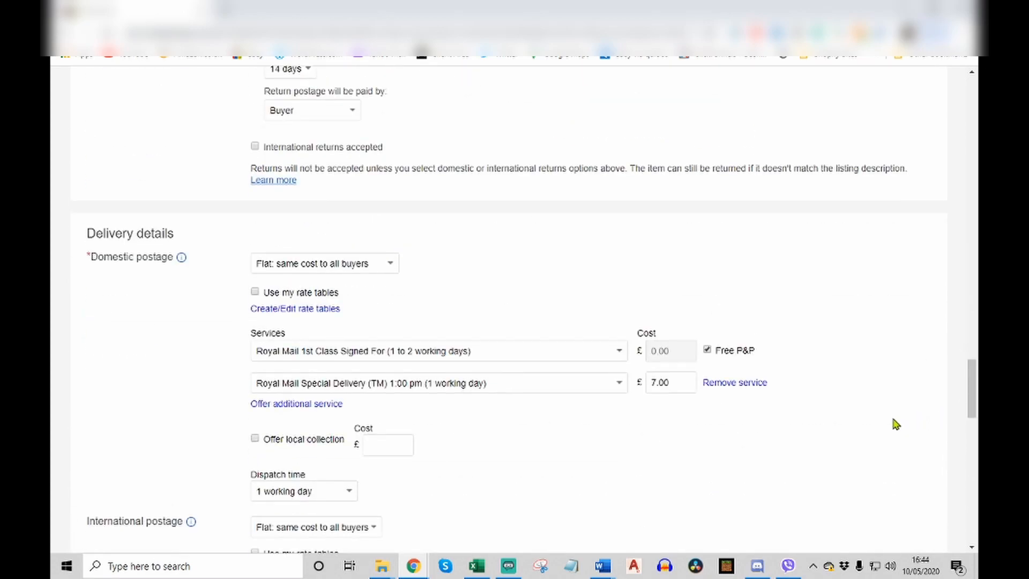
scroll(901, 424, down, 6)
scroll(896, 422, down, 1)
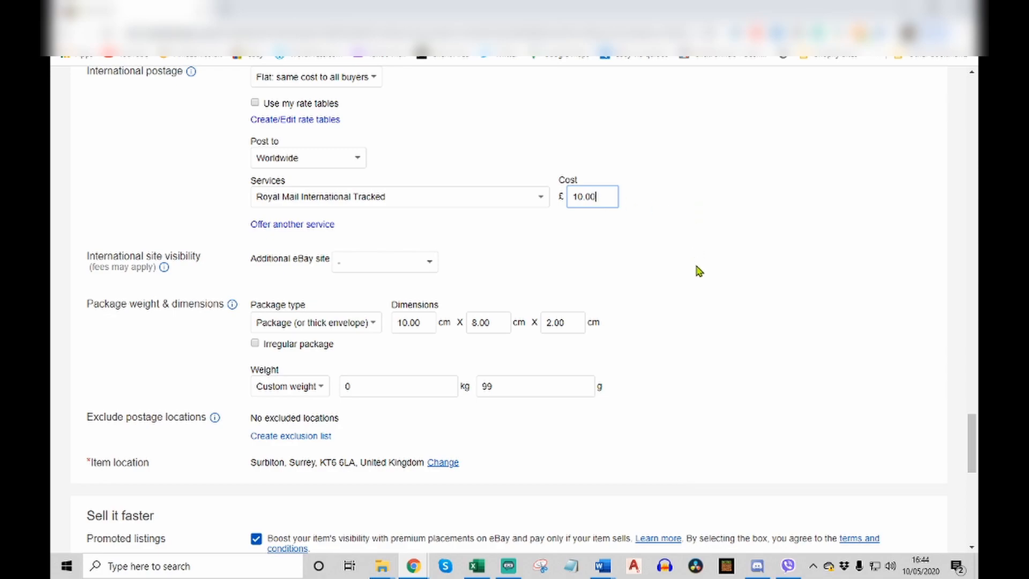
scroll(703, 290, up, 2)
scroll(724, 303, down, 1)
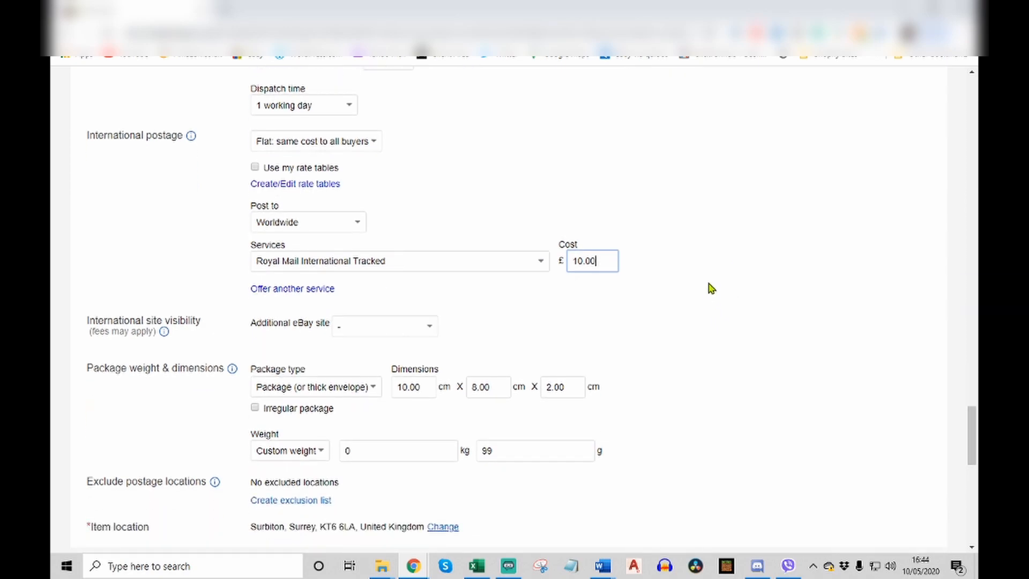
scroll(211, 292, down, 1)
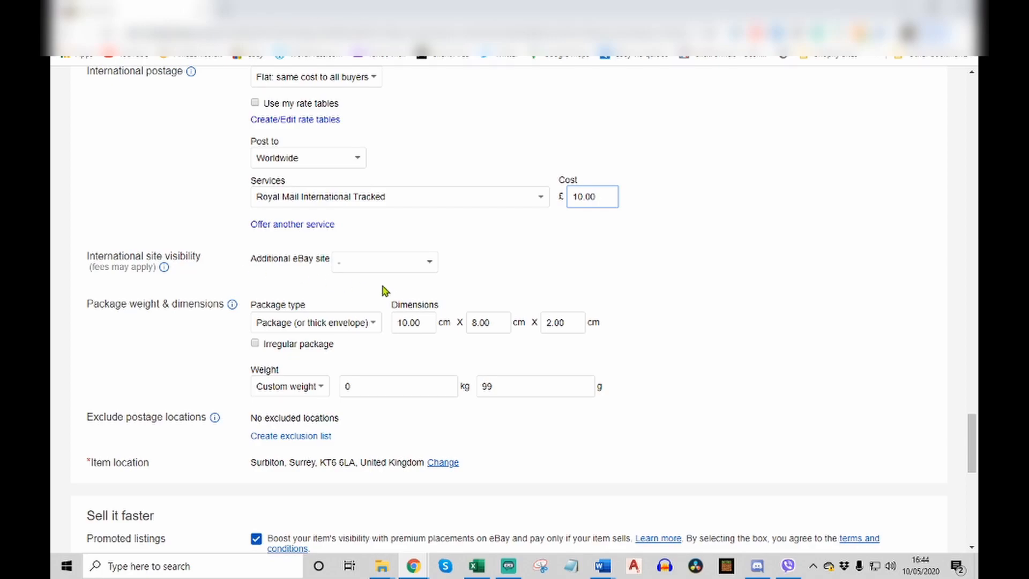
Try eBay US and Canada as the additional eBay site and reset the choice to blank.
click(418, 267)
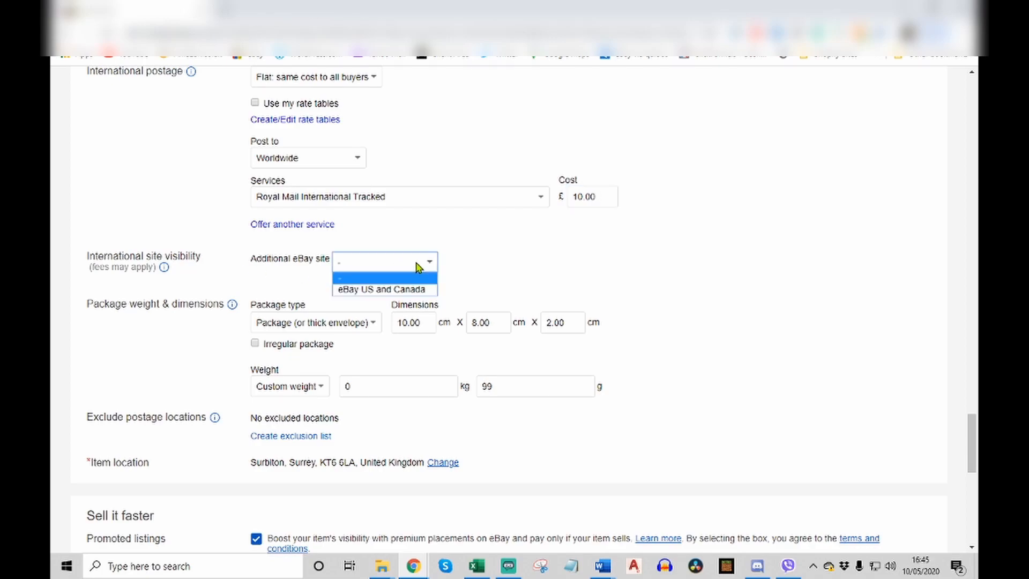
click(363, 293)
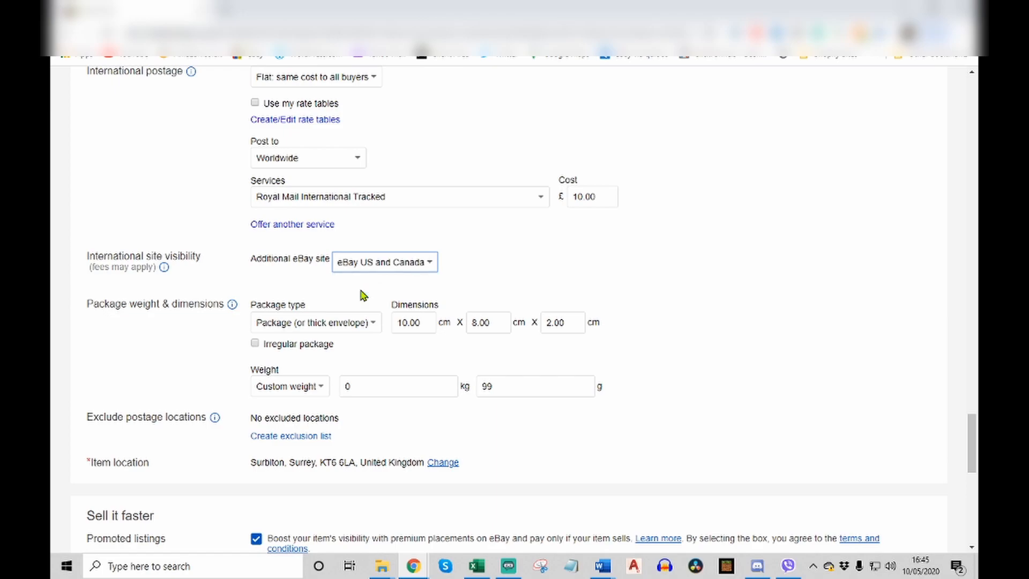
click(421, 267)
click(392, 277)
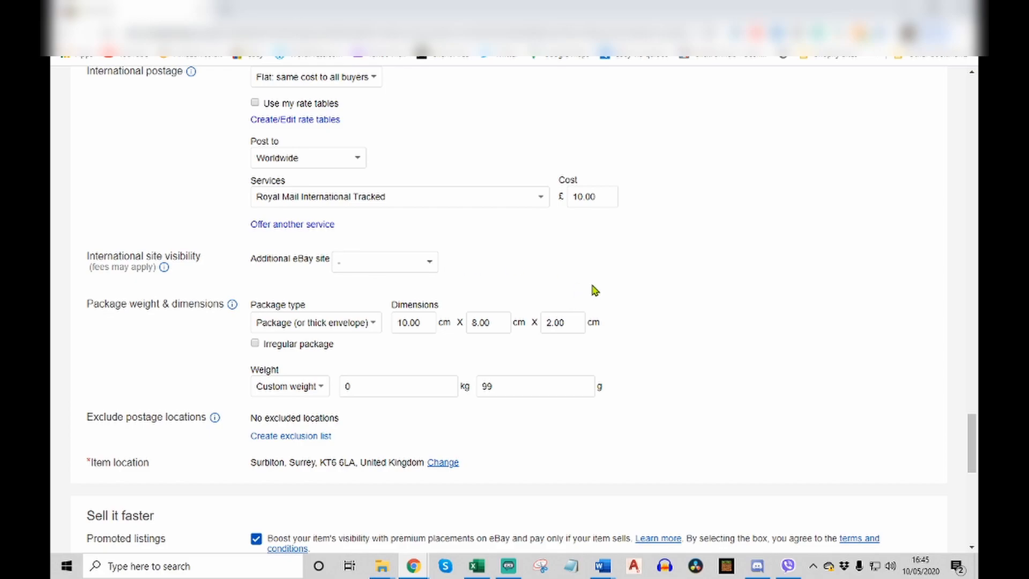
Check the package dimensions and the custom weight in the package weight and dimensions section.
scroll(577, 292, down, 2)
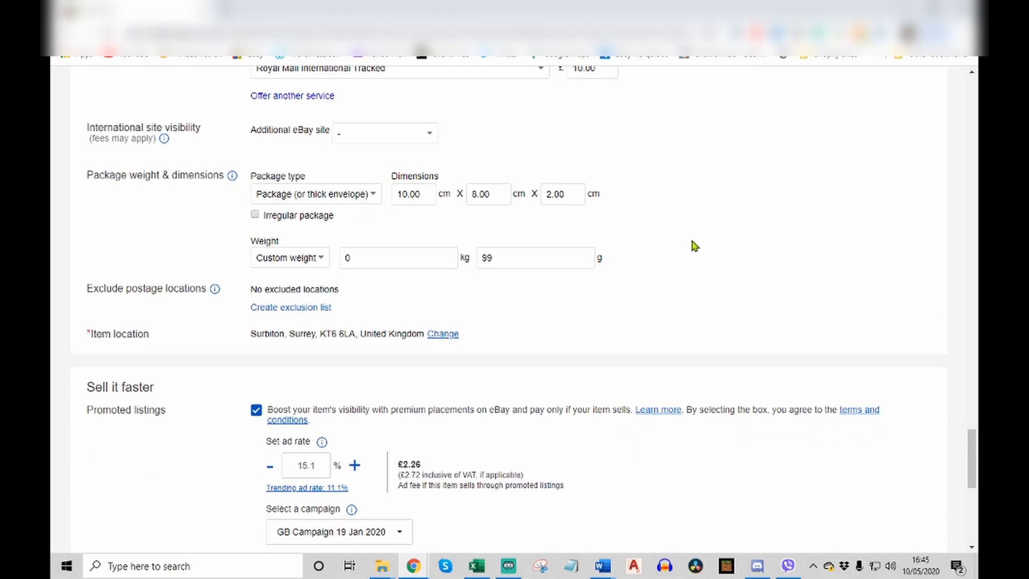
scroll(697, 230, down, 1)
scroll(698, 228, up, 1)
click(409, 194)
click(500, 194)
click(574, 194)
click(511, 258)
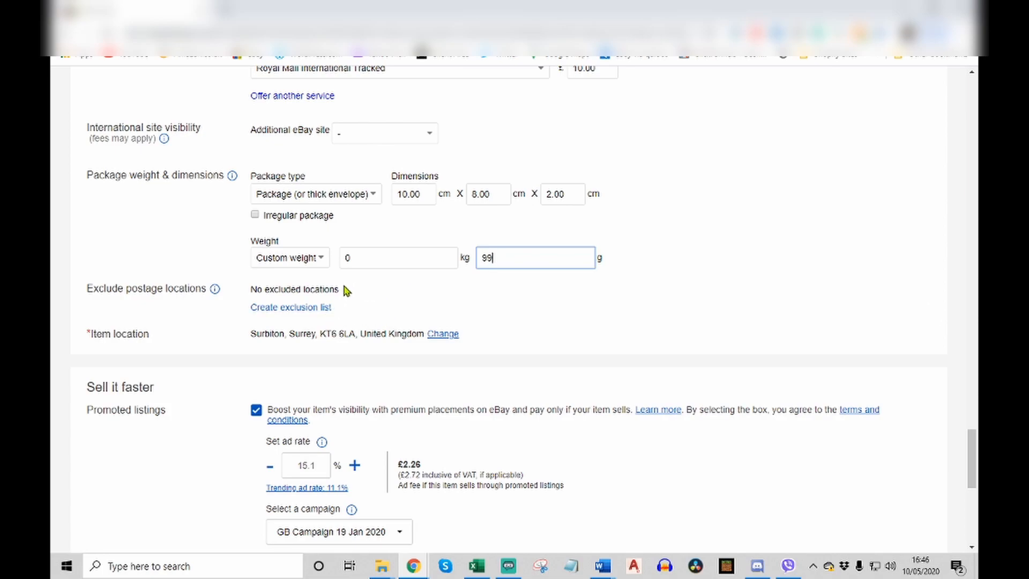
Review the international postage service and cost, package details, and excluded postage locations.
scroll(362, 300, up, 3)
scroll(595, 301, down, 1)
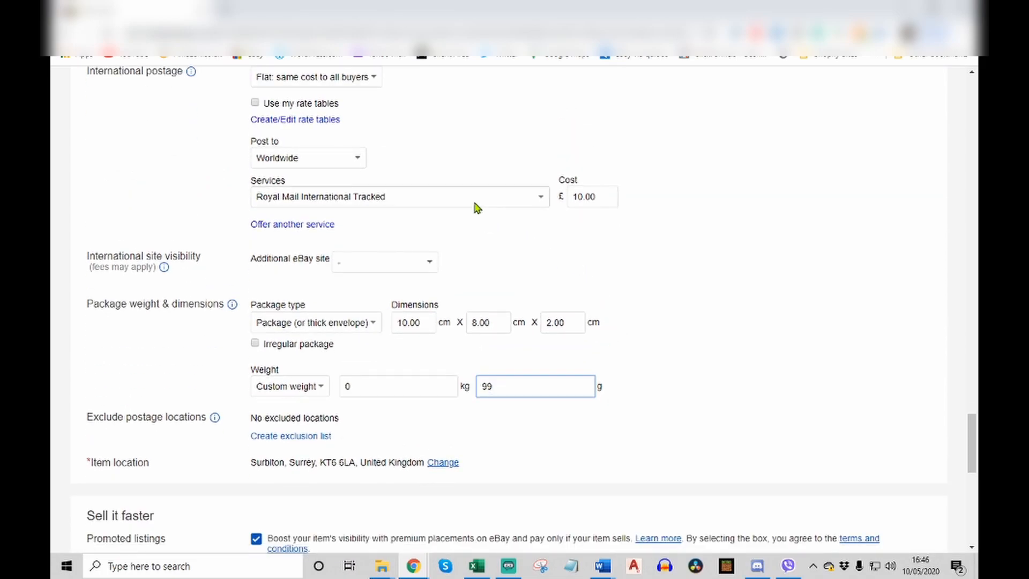
scroll(790, 266, down, 2)
scroll(760, 271, up, 1)
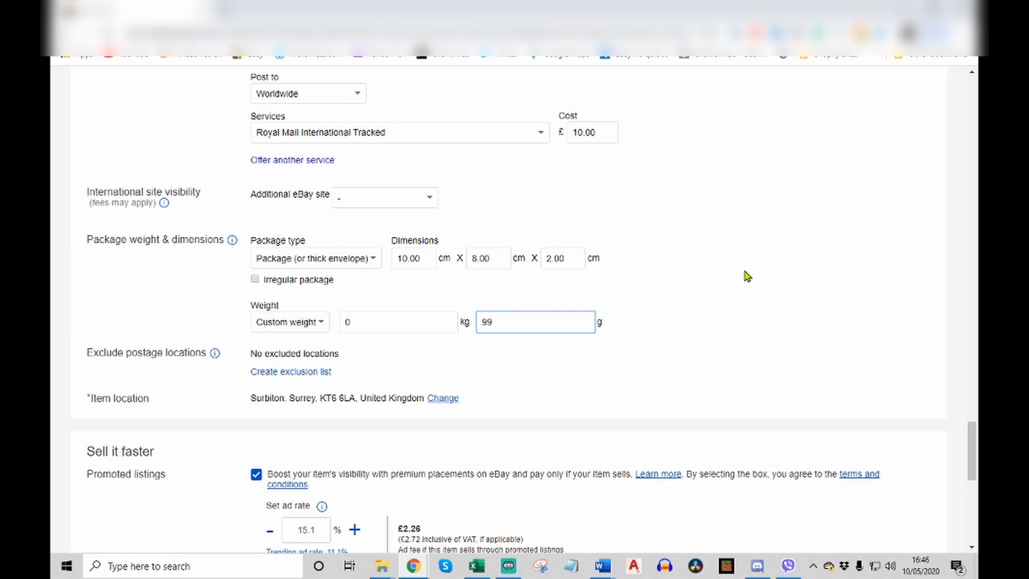
scroll(749, 278, down, 1)
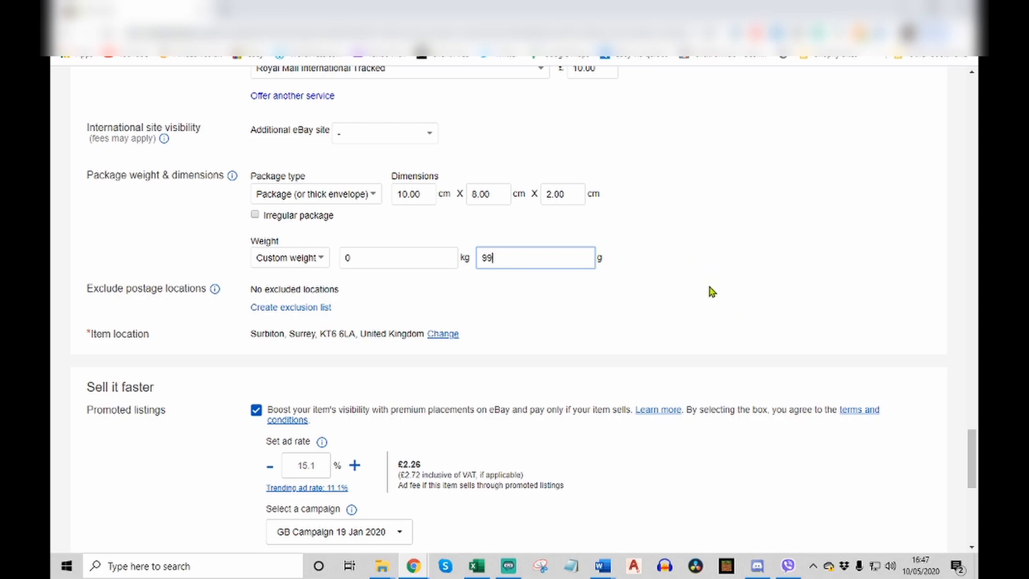
scroll(702, 295, up, 1)
scroll(701, 297, up, 1)
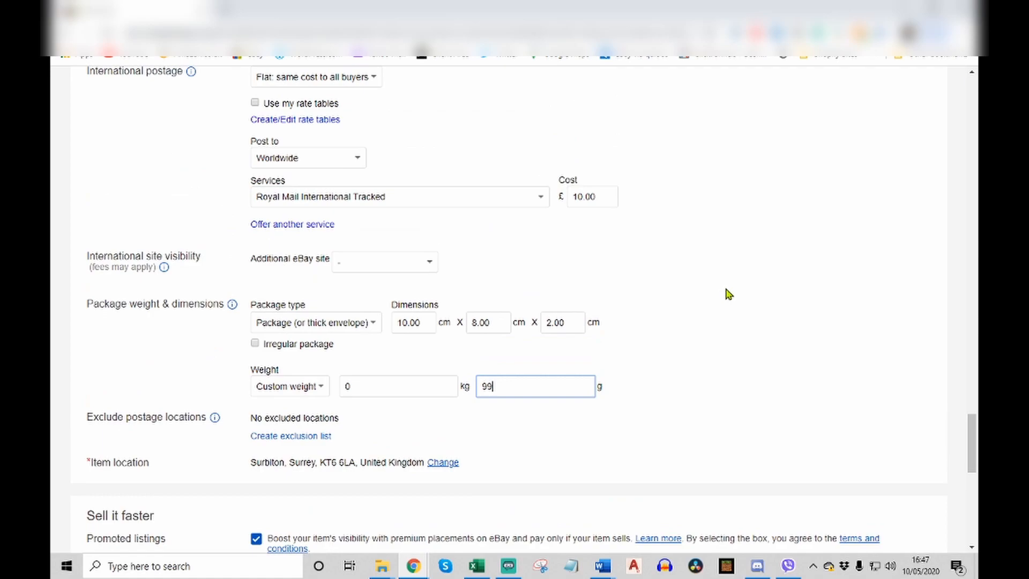
scroll(747, 280, down, 3)
click(409, 195)
click(515, 193)
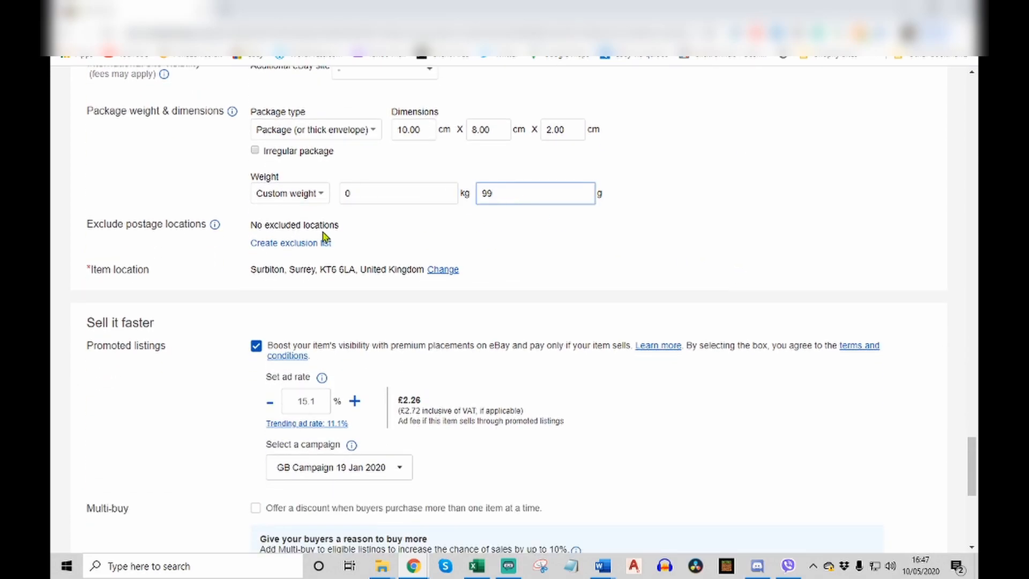
click(378, 248)
Examine the promoted listings settings, including the ad rate, selected campaign, and resulting ad fee.
scroll(421, 228, down, 3)
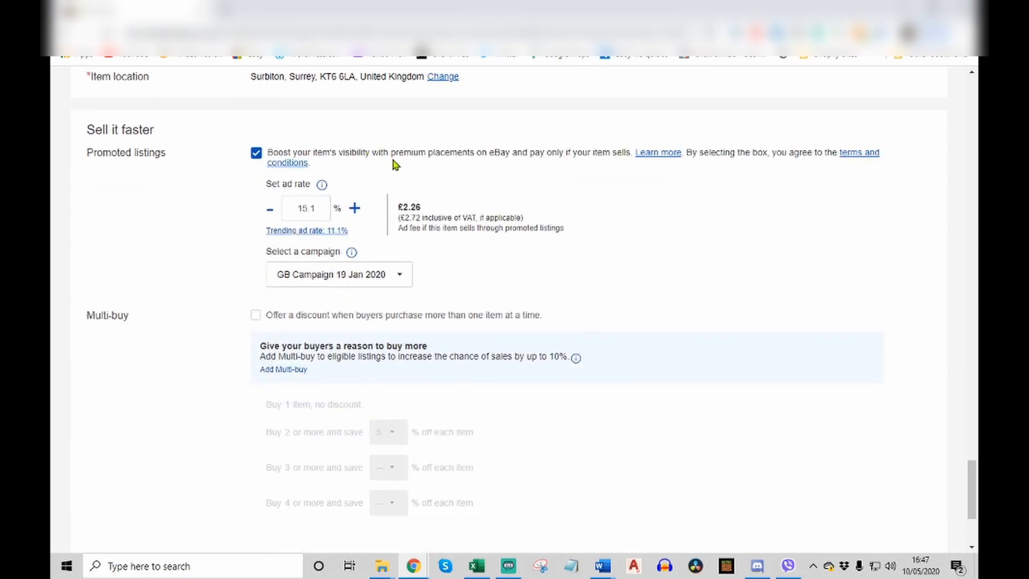
scroll(395, 165, up, 1)
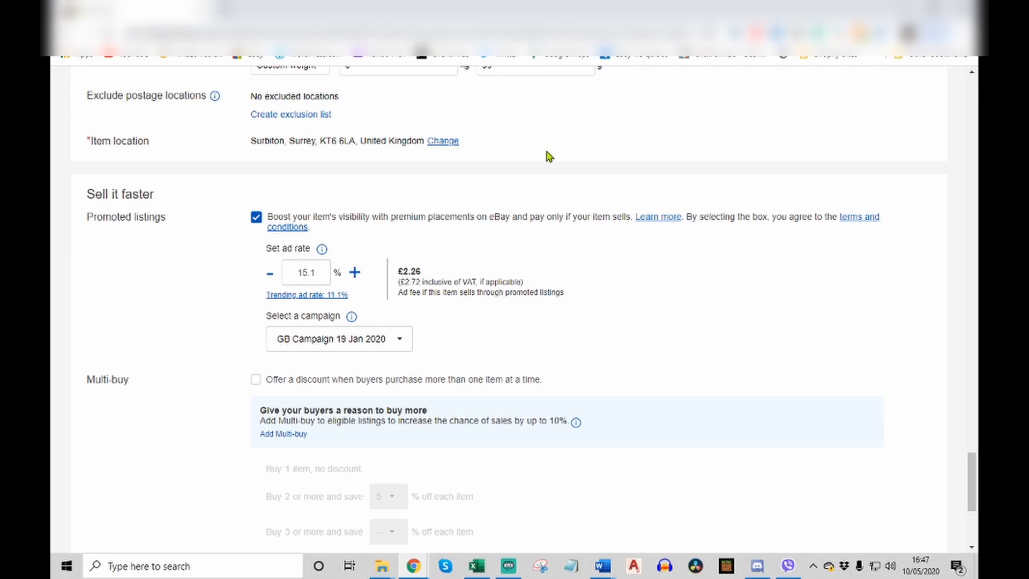
scroll(545, 152, down, 2)
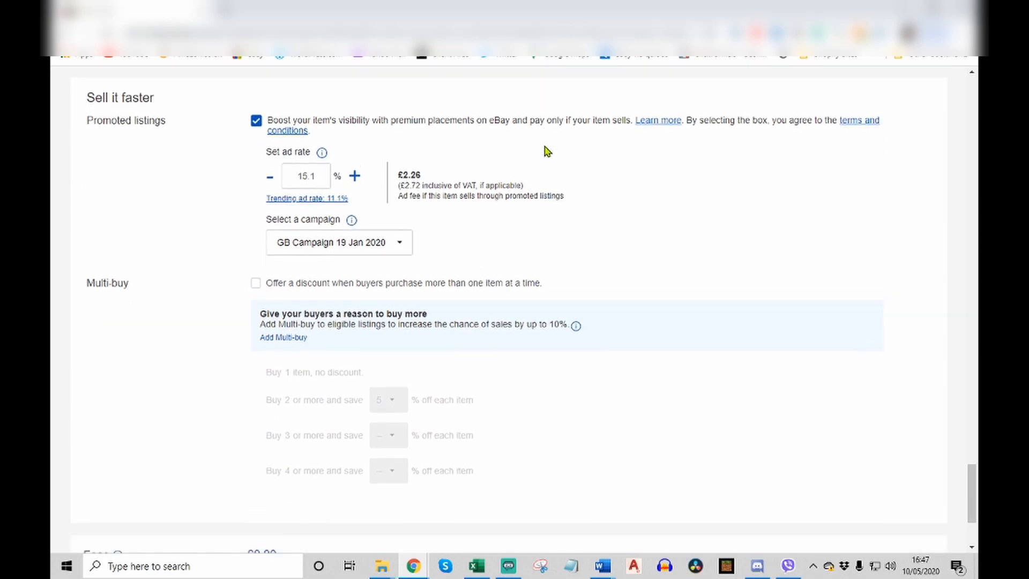
scroll(546, 151, down, 1)
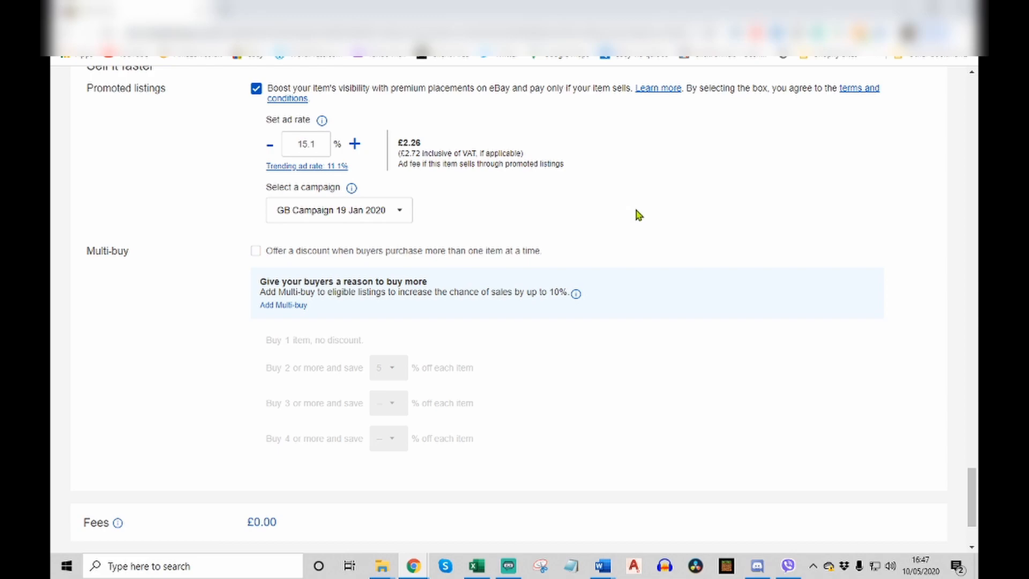
scroll(638, 214, up, 1)
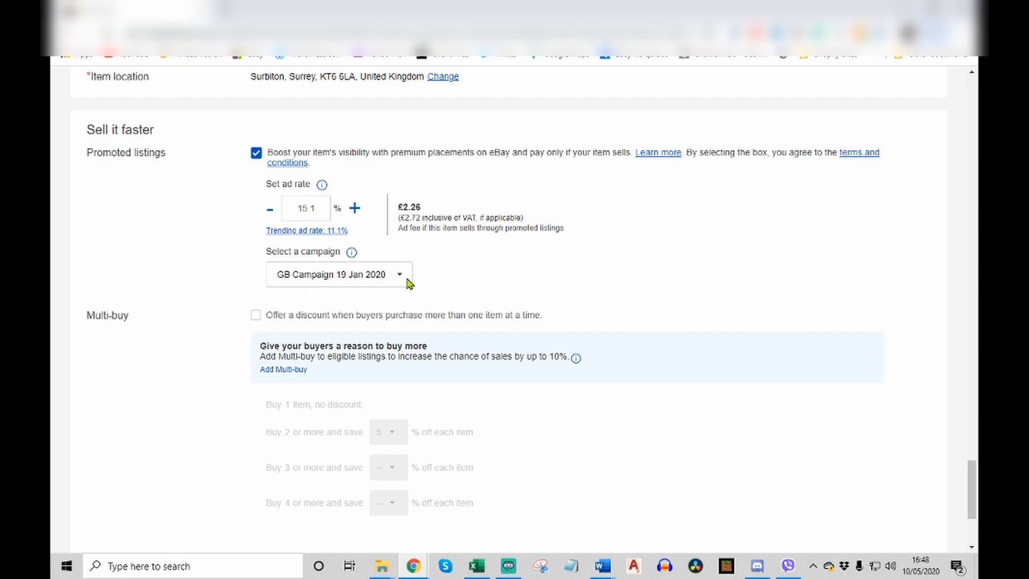
drag(311, 209, 301, 209)
click(368, 217)
drag(566, 229, 396, 208)
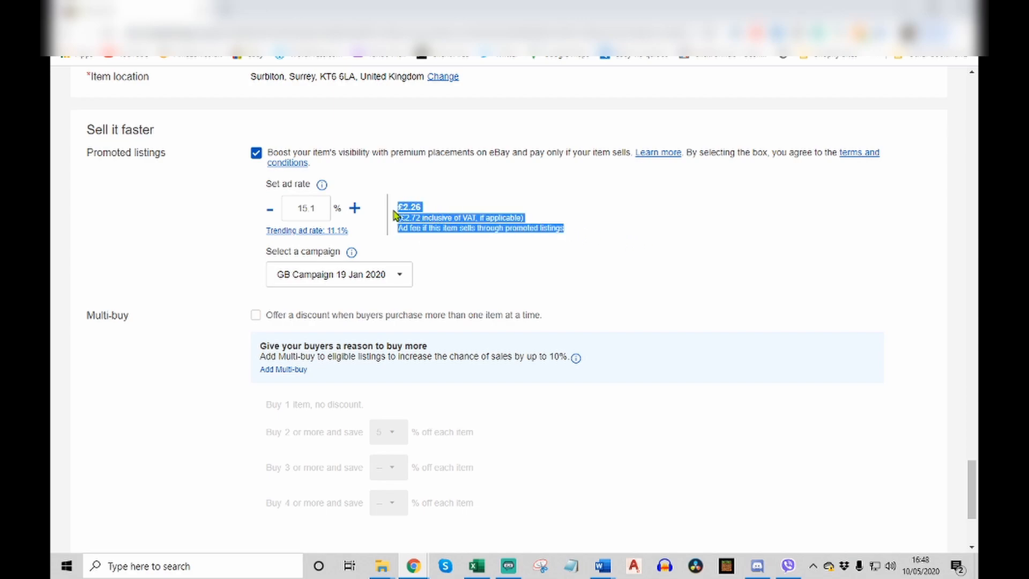
click(496, 200)
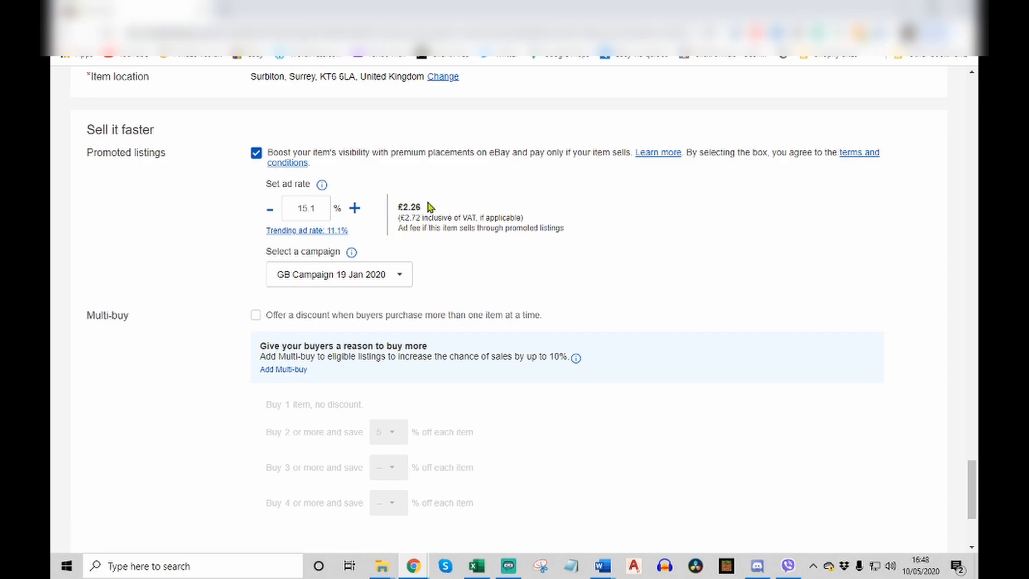
Review the multi-buy discount options and the listing fees section.
mouse_move(973, 491)
mouse_down()
mouse_move(937, 150)
mouse_move(973, 504)
mouse_up()
scroll(739, 395, up, 2)
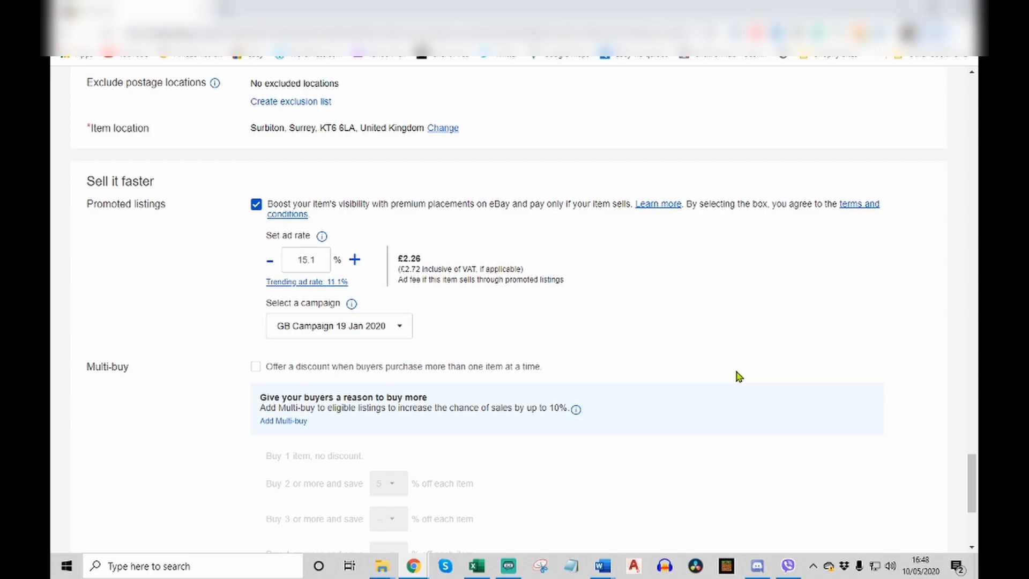
scroll(675, 332, up, 1)
scroll(557, 247, down, 1)
scroll(837, 290, down, 2)
scroll(857, 296, up, 1)
scroll(857, 298, down, 1)
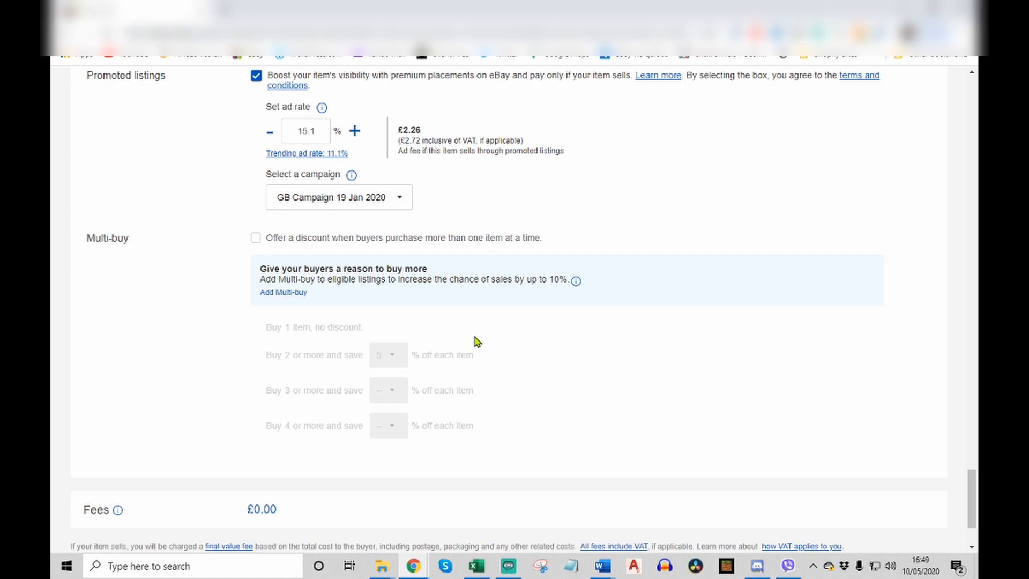
Open a preview of the listing and maximise its window.
scroll(590, 311, down, 2)
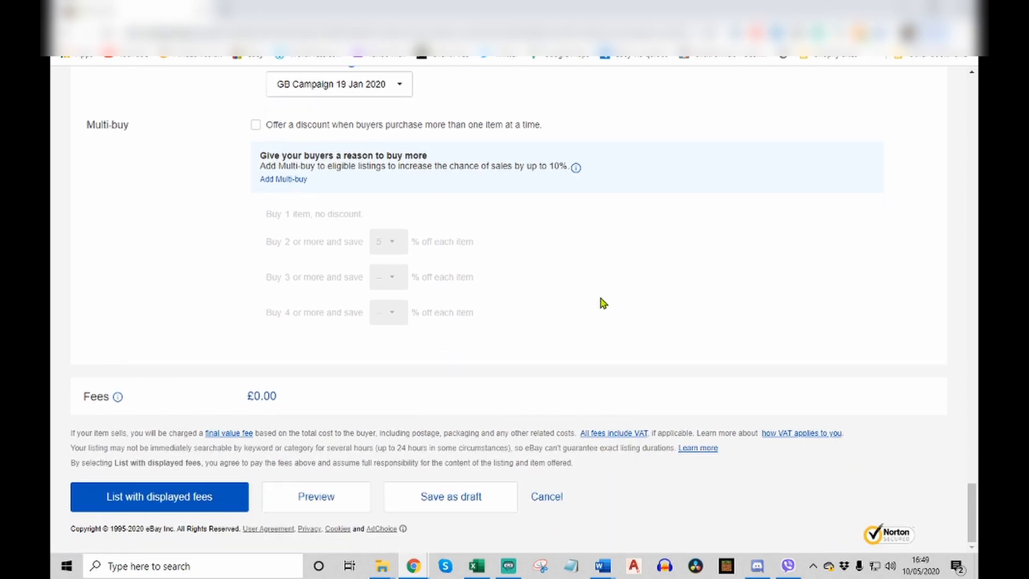
click(321, 501)
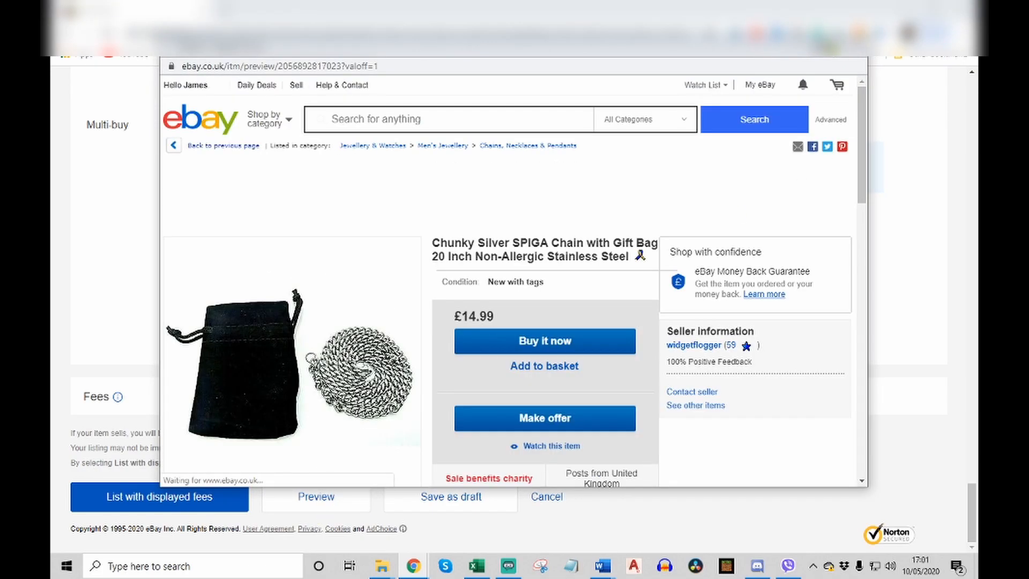
click(830, 47)
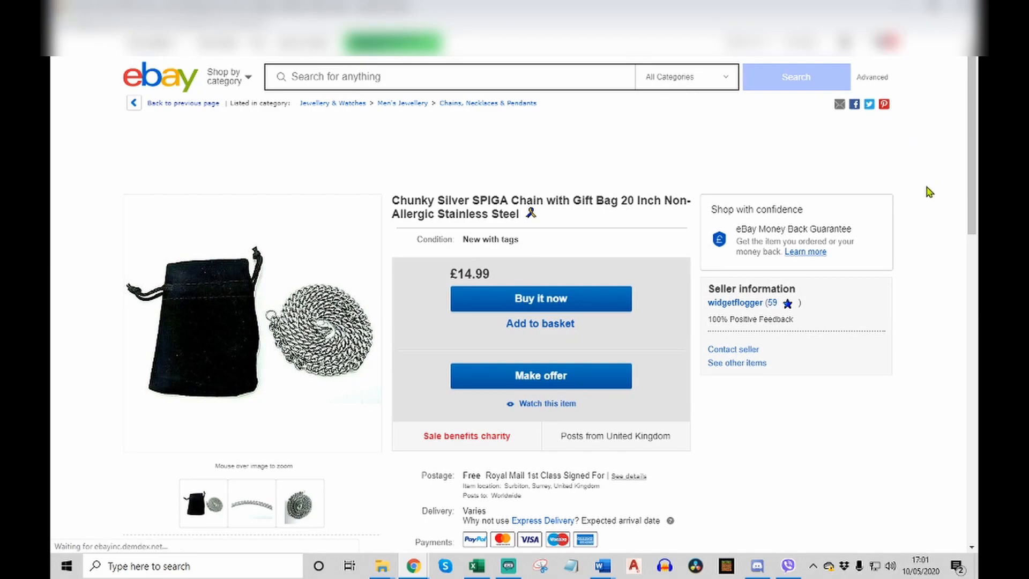
Examine the previewed listing's photos, price, postage, charity details, item specifics, and description layout.
scroll(926, 198, down, 1)
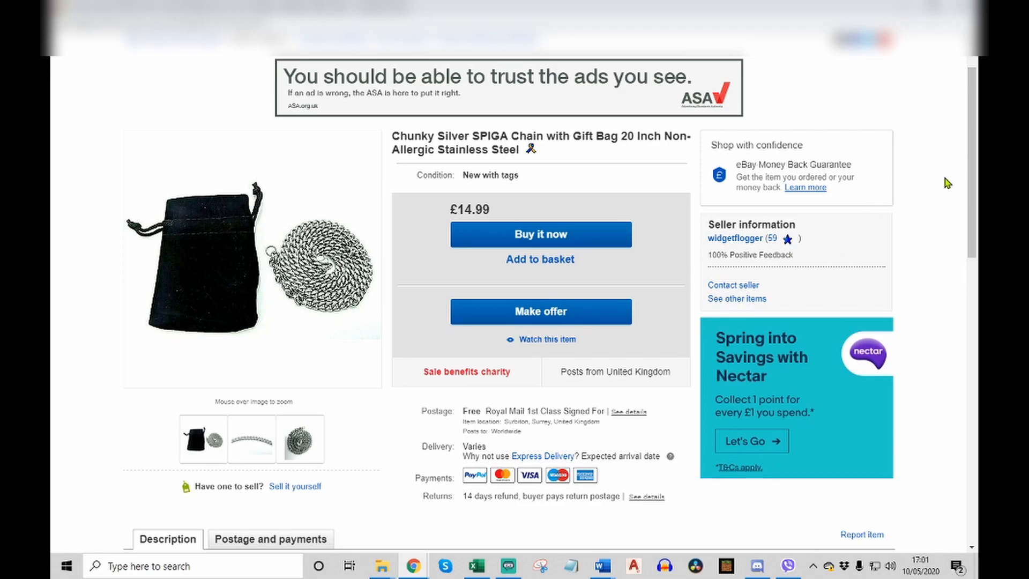
scroll(948, 182, down, 3)
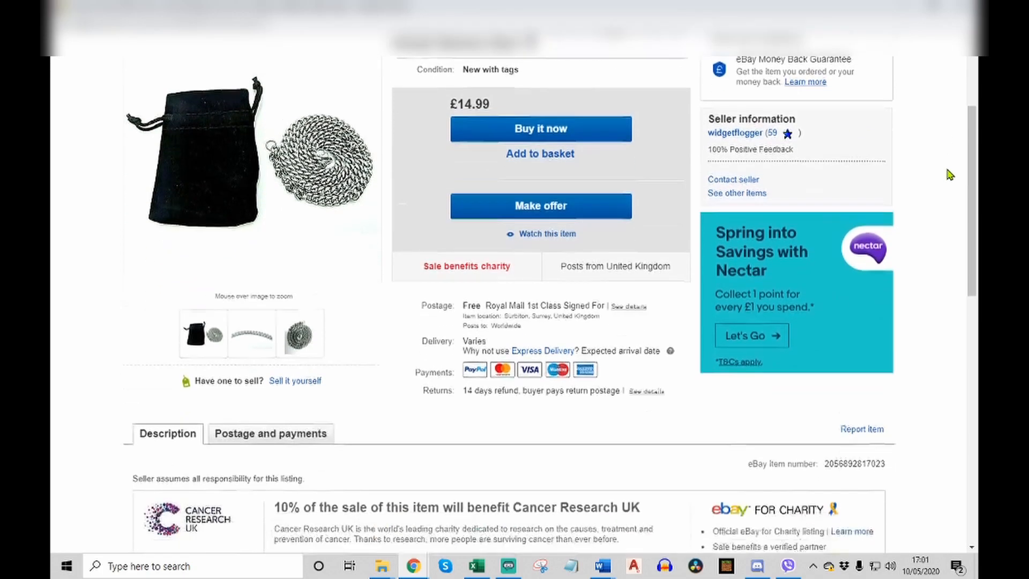
scroll(950, 175, down, 6)
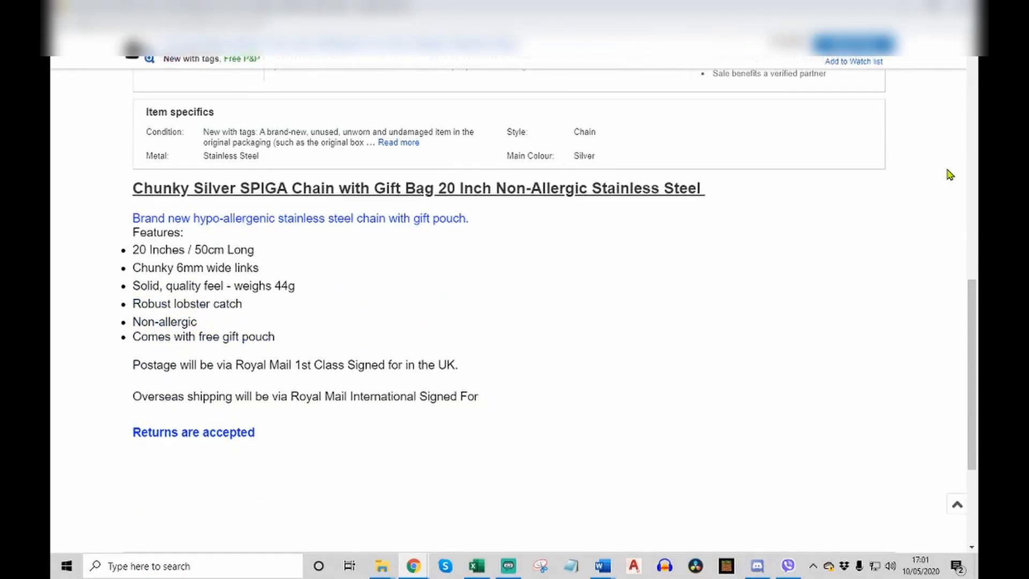
scroll(951, 174, down, 3)
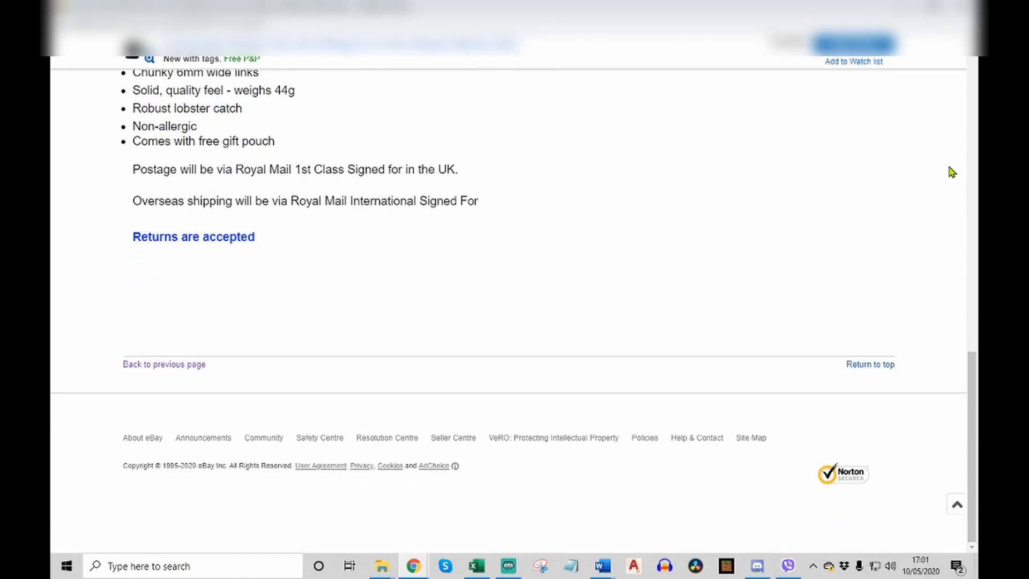
scroll(952, 172, up, 4)
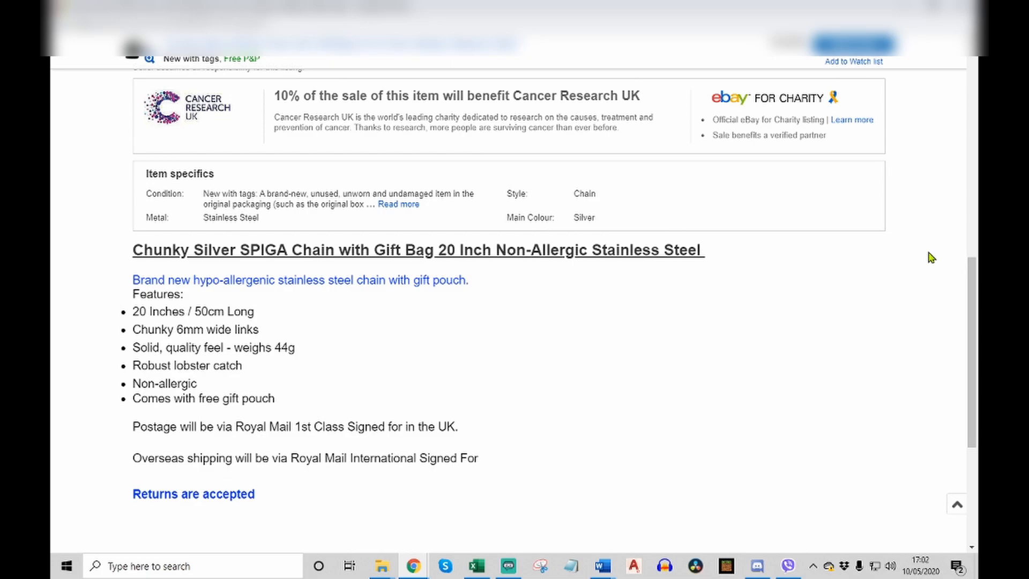
scroll(911, 263, down, 2)
scroll(858, 278, up, 1)
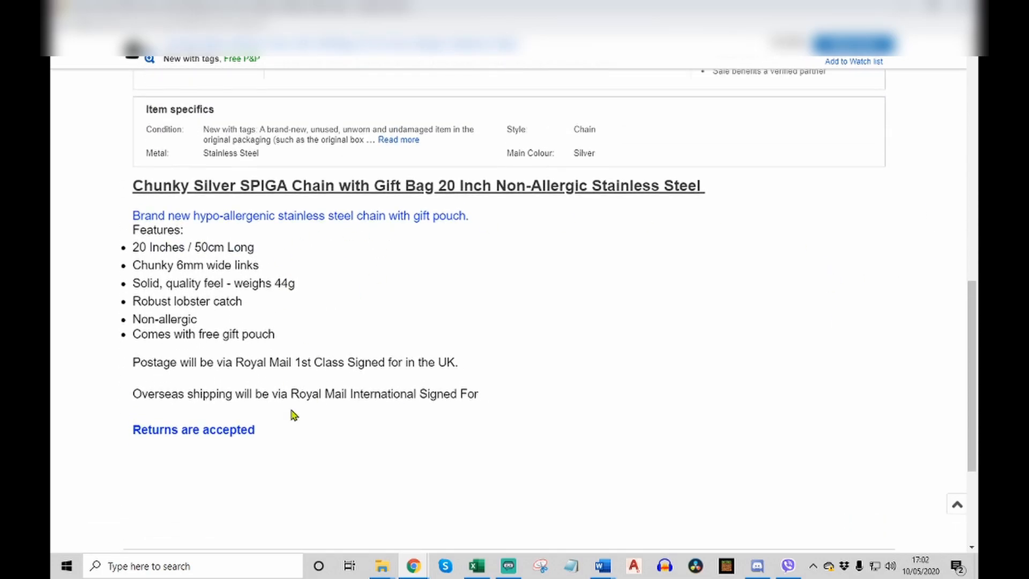
scroll(384, 434, up, 2)
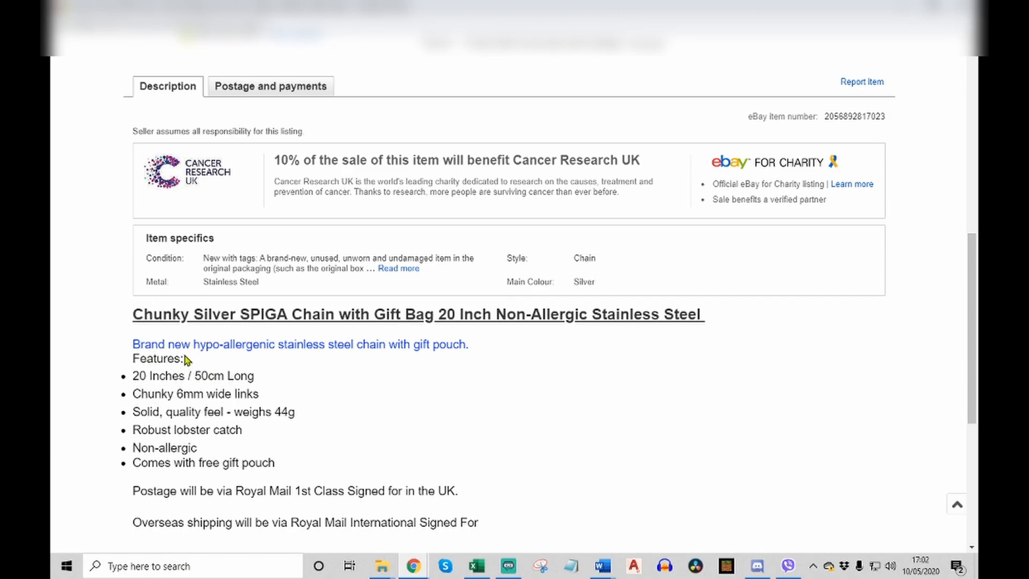
scroll(321, 386, down, 2)
scroll(331, 402, up, 2)
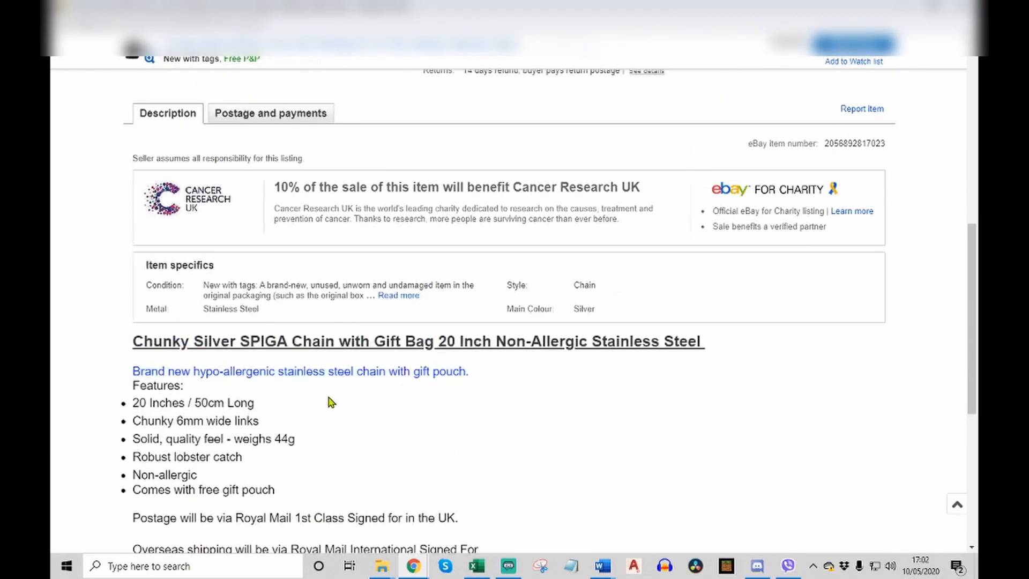
scroll(331, 402, up, 4)
Close the preview and insert a line break in the item description between the introductory sentence and the Features heading.
click(964, 7)
scroll(721, 410, up, 10)
scroll(726, 424, up, 20)
scroll(729, 419, down, 1)
scroll(648, 367, up, 4)
click(602, 281)
key(Return)
Publish the listing with the displayed fees and finish without creating another listing.
scroll(963, 285, down, 10)
scroll(963, 285, down, 20)
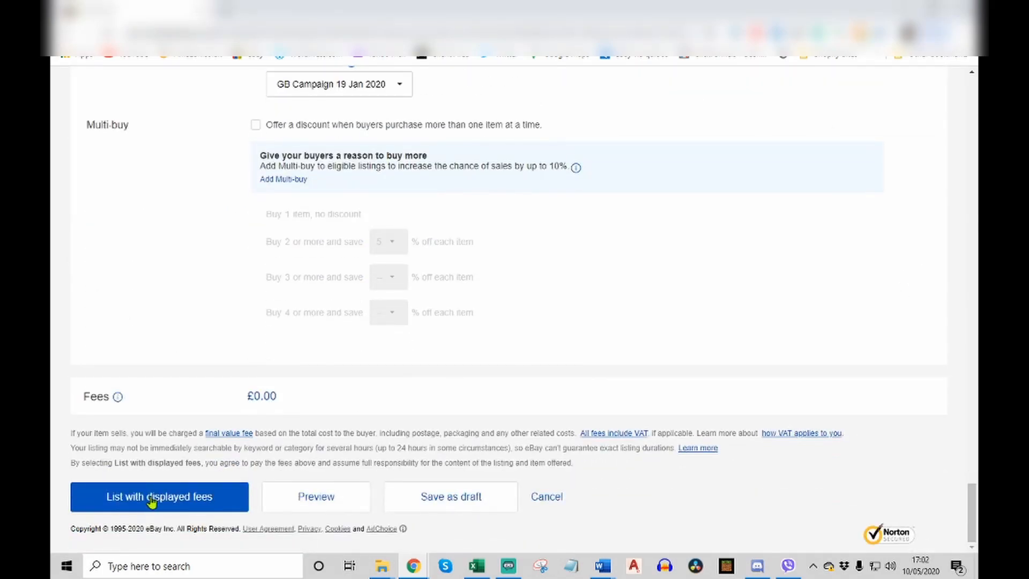
click(144, 501)
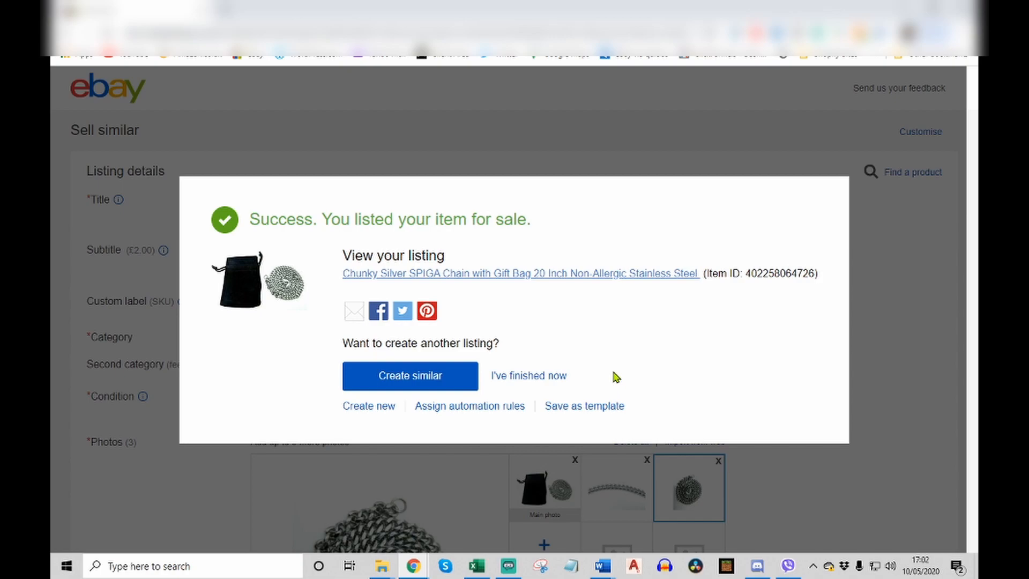
click(547, 382)
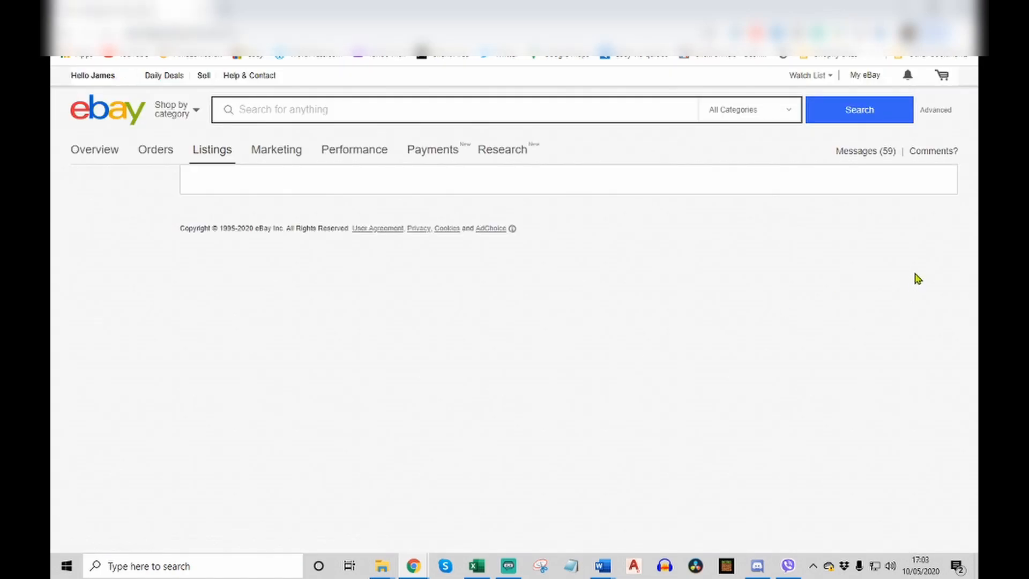